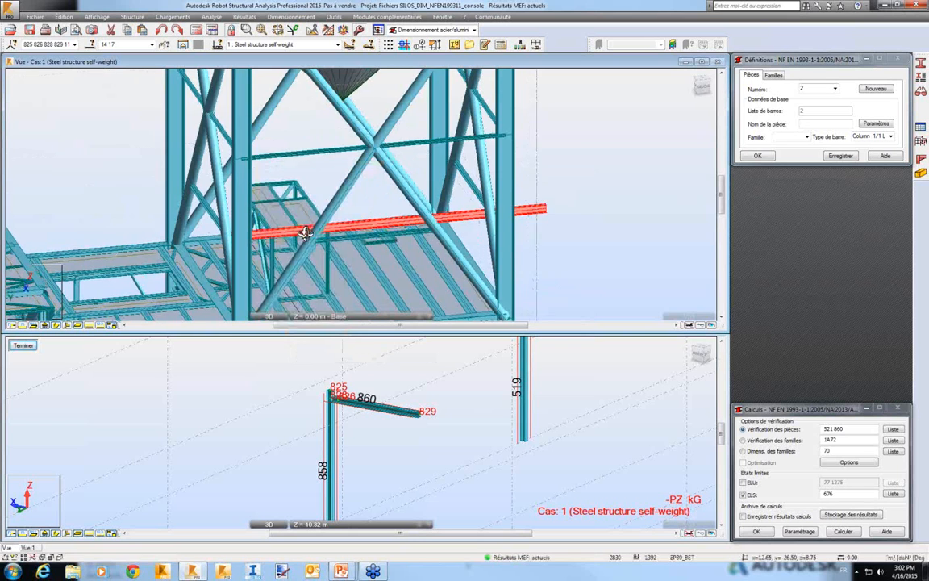
# - Switch to the PowerPoint slide show, advance to the slide on defining columns between storeys, and return to Robot
pyautogui.rightClick(245, 227)
pyautogui.click(308, 235)
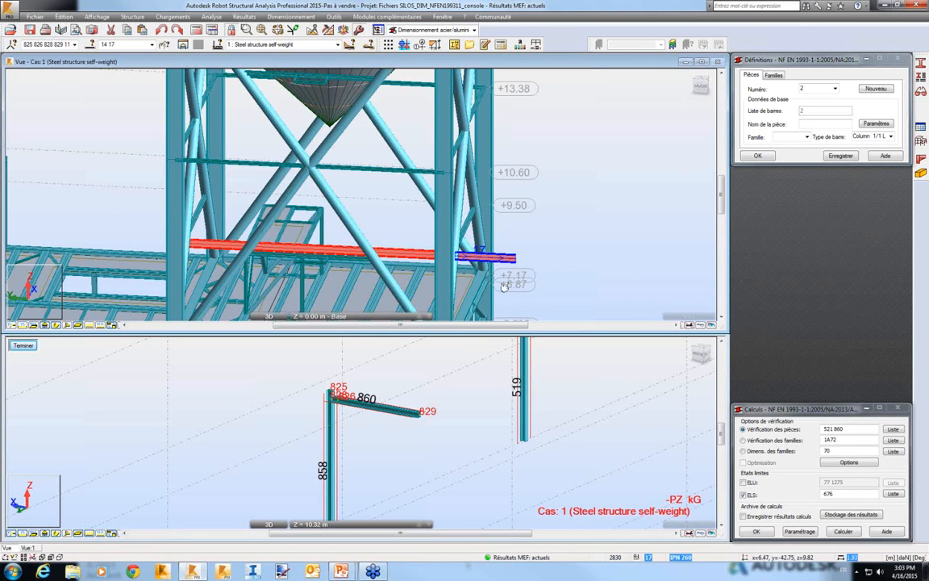
pyautogui.hotkey('alt', 'Tab')
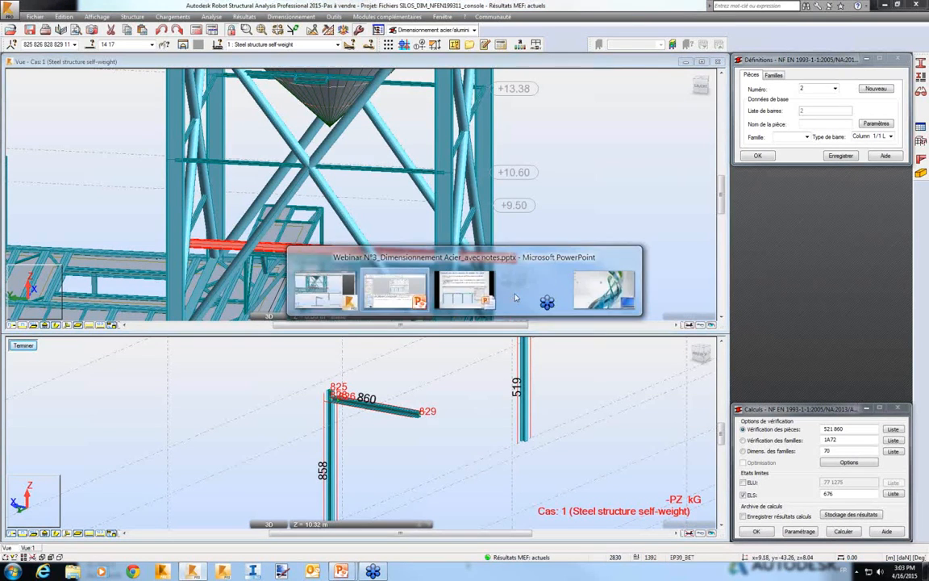
pyautogui.hotkey('alt', 'Tab')
pyautogui.hotkey('alt', 'Tab')
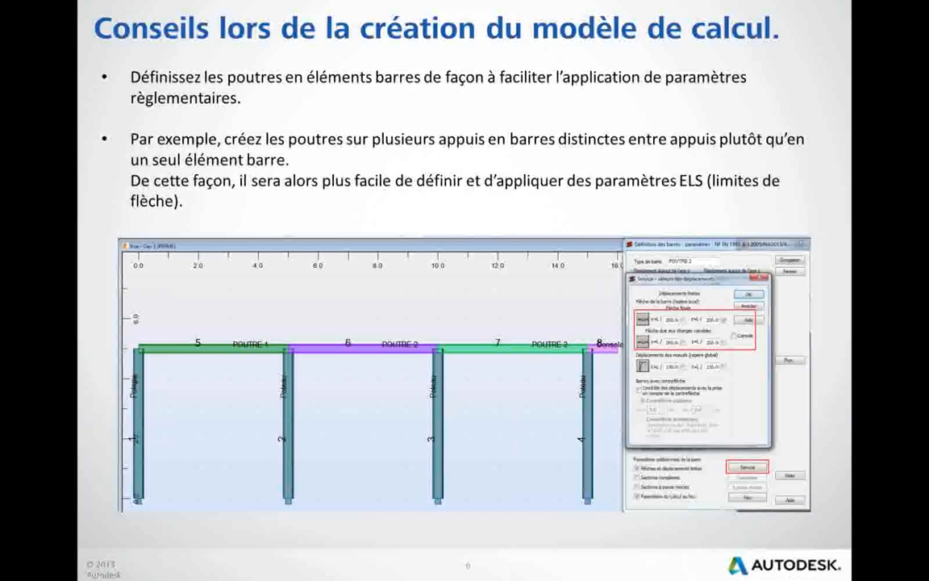
pyautogui.press('Right')
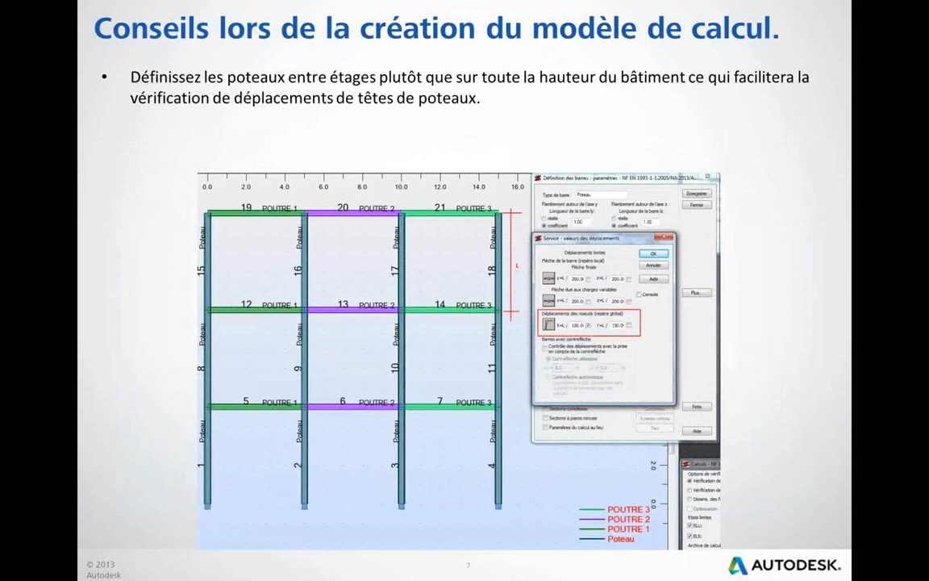
pyautogui.hotkey('alt', 'Tab')
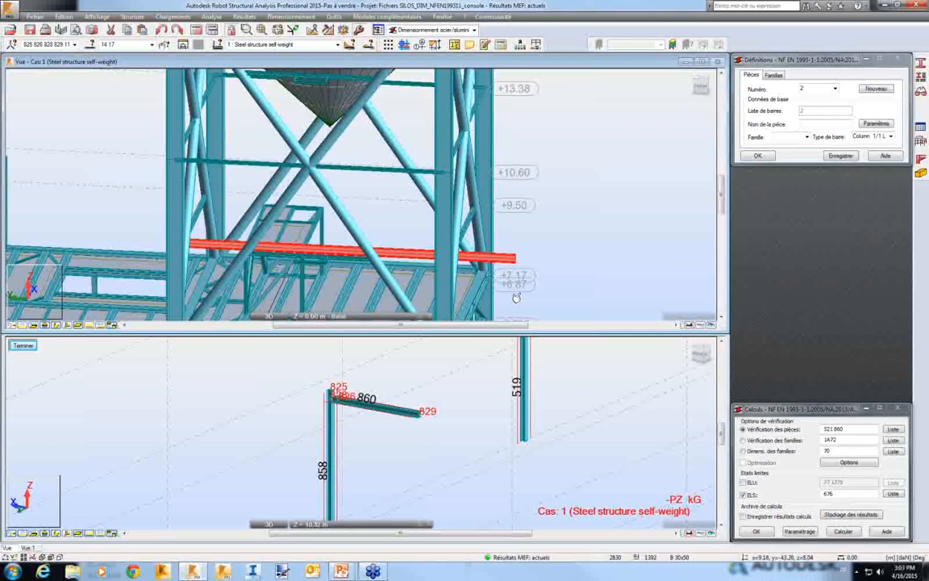
# - Enlarge the upper 3D view window so more of the silo tower is shown
pyautogui.moveTo(589, 195); pyautogui.dragTo(624, 181, button='middle')
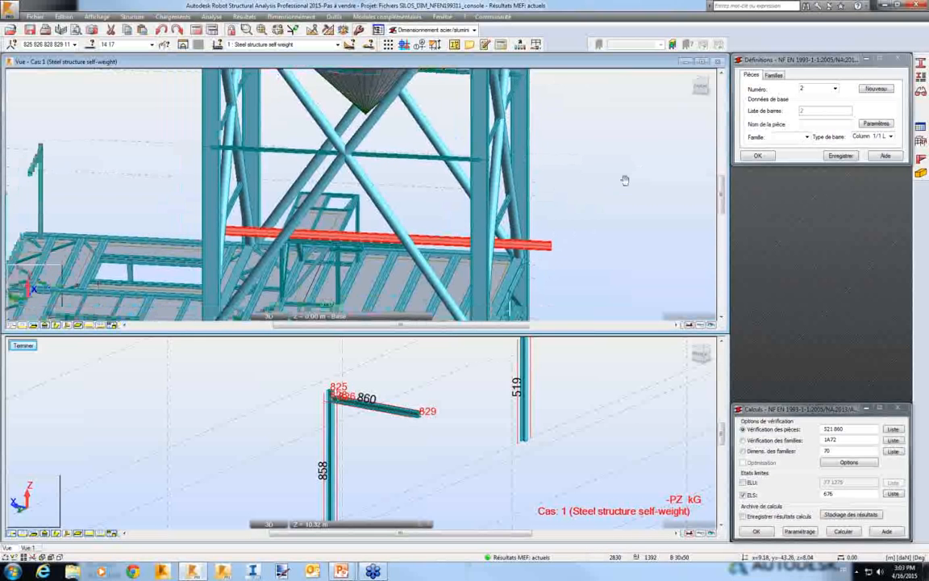
pyautogui.scroll(-2, 625, 181)
pyautogui.scroll(-2, 592, 218)
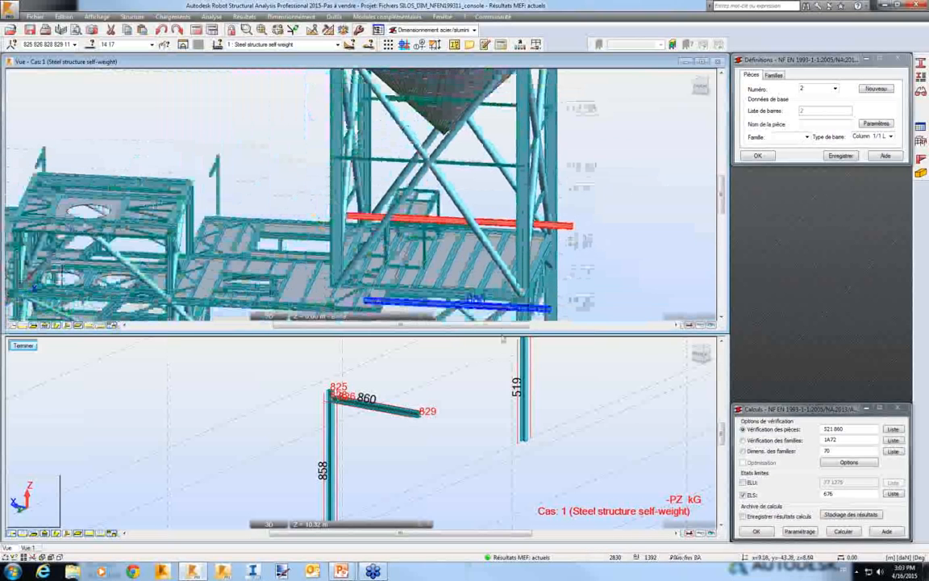
pyautogui.moveTo(504, 330); pyautogui.dragTo(504, 370)
pyautogui.moveTo(516, 331); pyautogui.dragTo(516, 423)
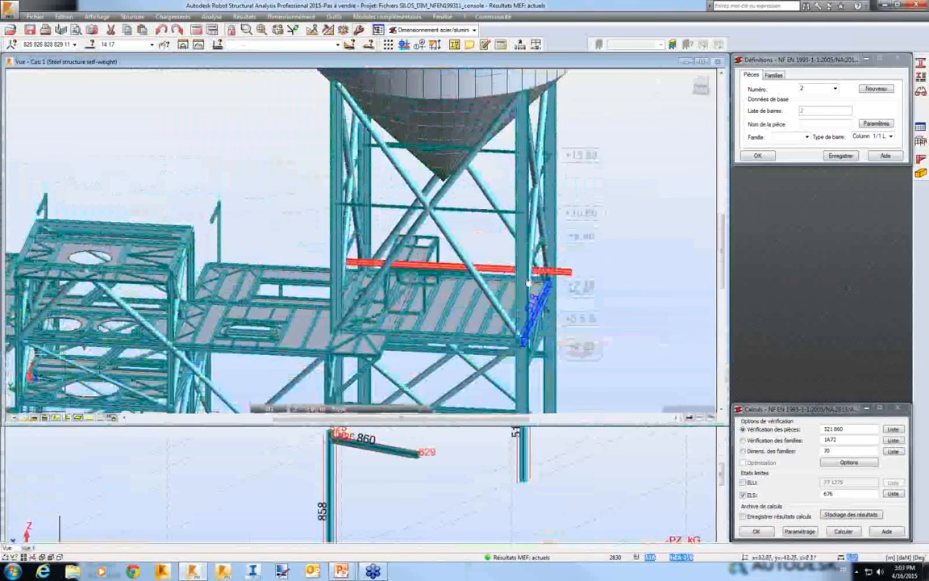
# - Select columns 647 and 656 below the silo tower's platform
pyautogui.scroll(-1, 538, 298)
pyautogui.write('647 656')
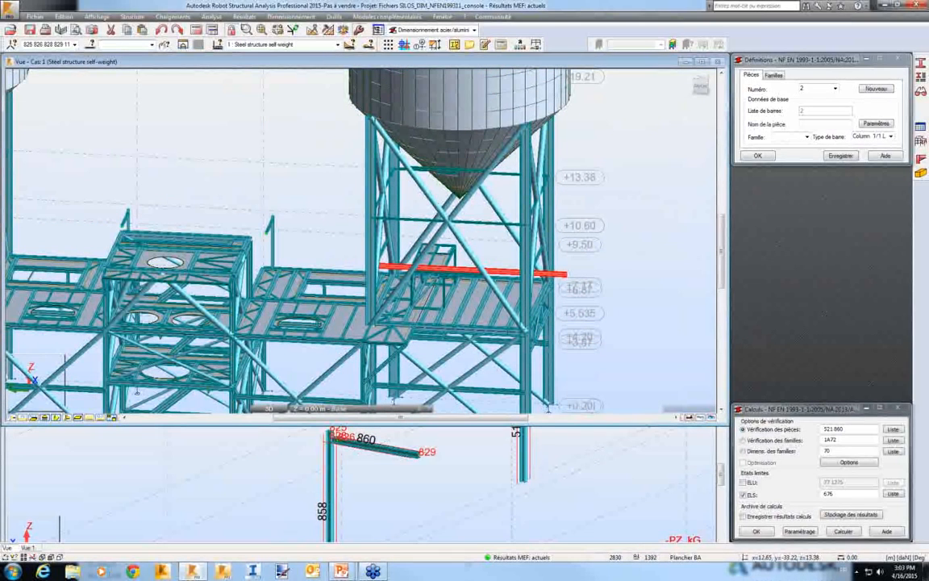
pyautogui.press('Return')
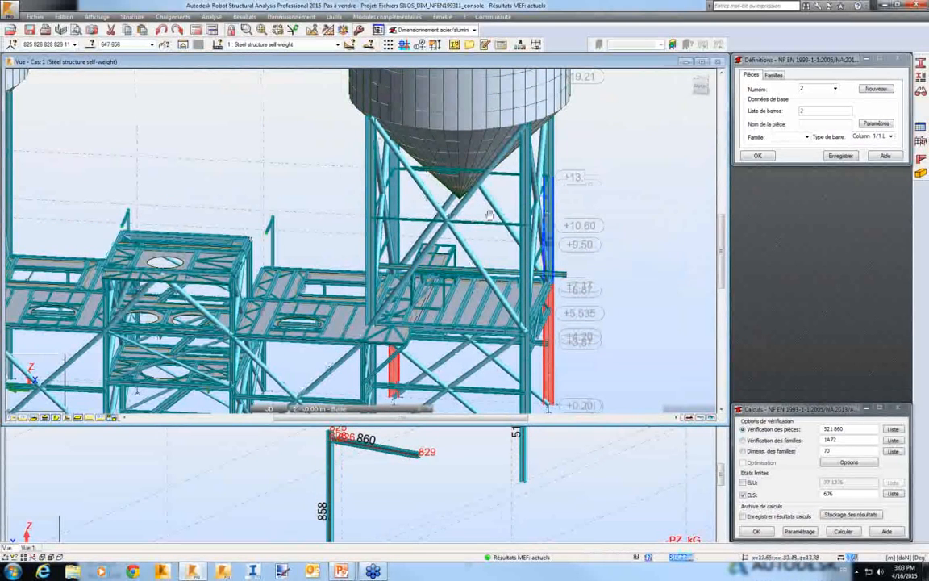
# - Examine the selected lower columns, where they meet the platform beam, and how they continue up to the silo
pyautogui.moveTo(476, 220); pyautogui.dragTo(385, 232, button='middle')
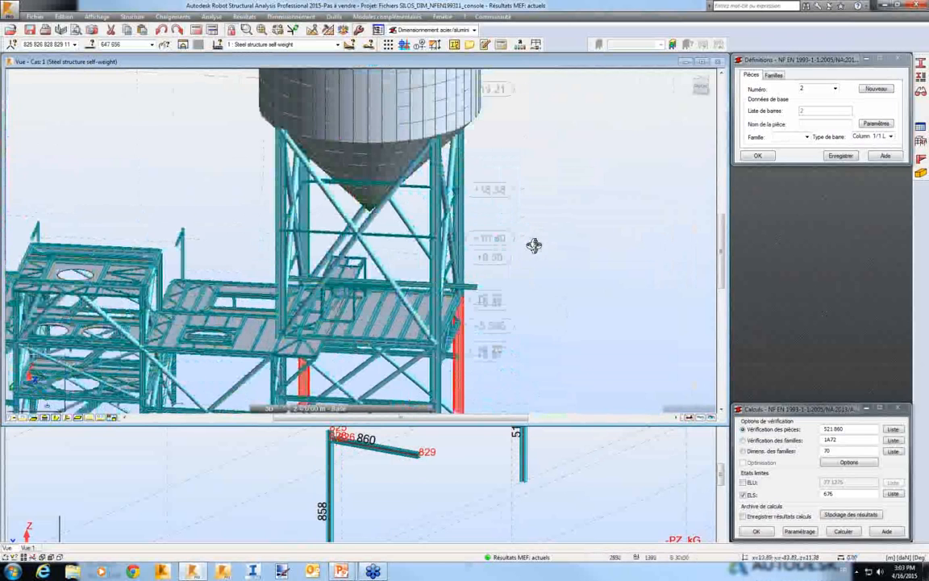
pyautogui.keyDown('shift'); pyautogui.moveTo(533, 245); pyautogui.dragTo(409, 249, button='middle'); pyautogui.keyUp('shift')
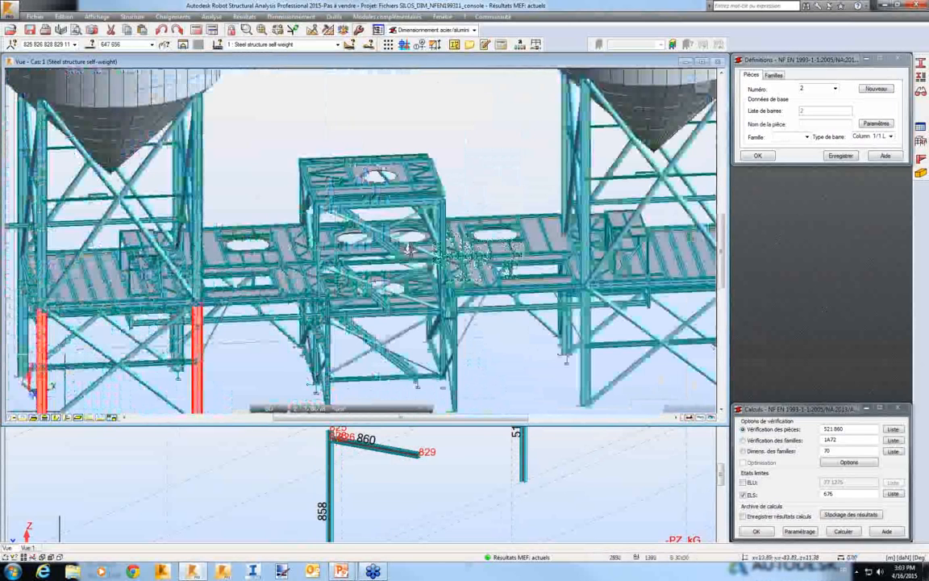
pyautogui.scroll(3, 270, 260)
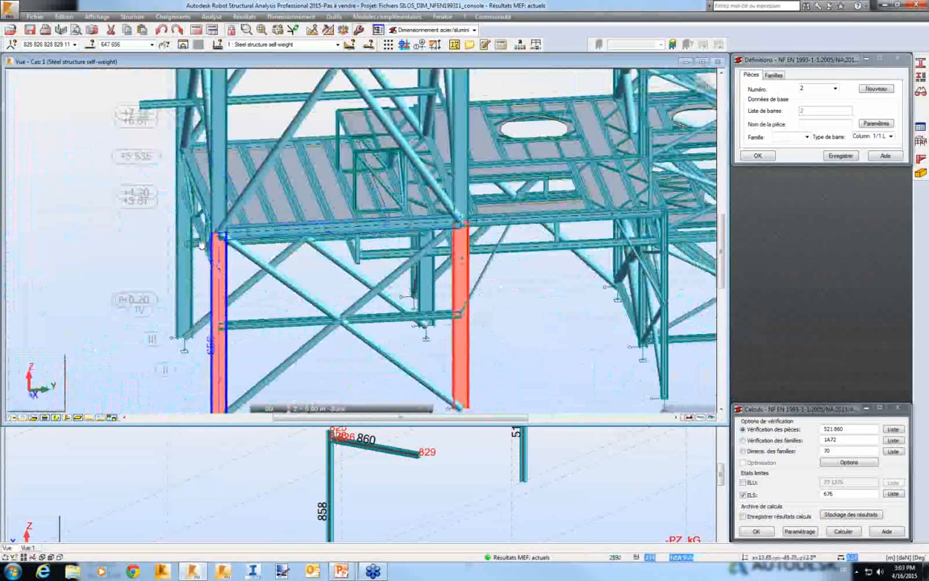
pyautogui.scroll(2, 201, 242)
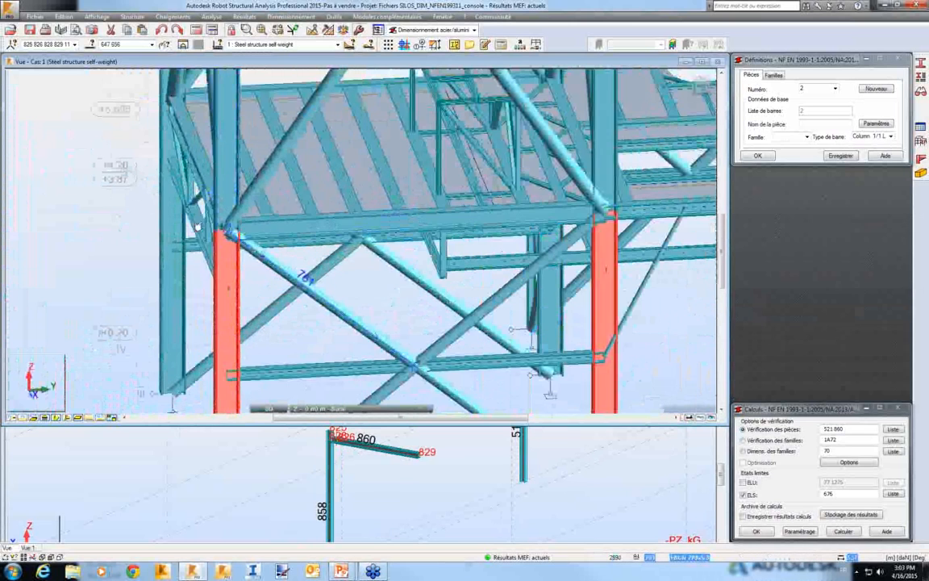
pyautogui.scroll(-3, 218, 252)
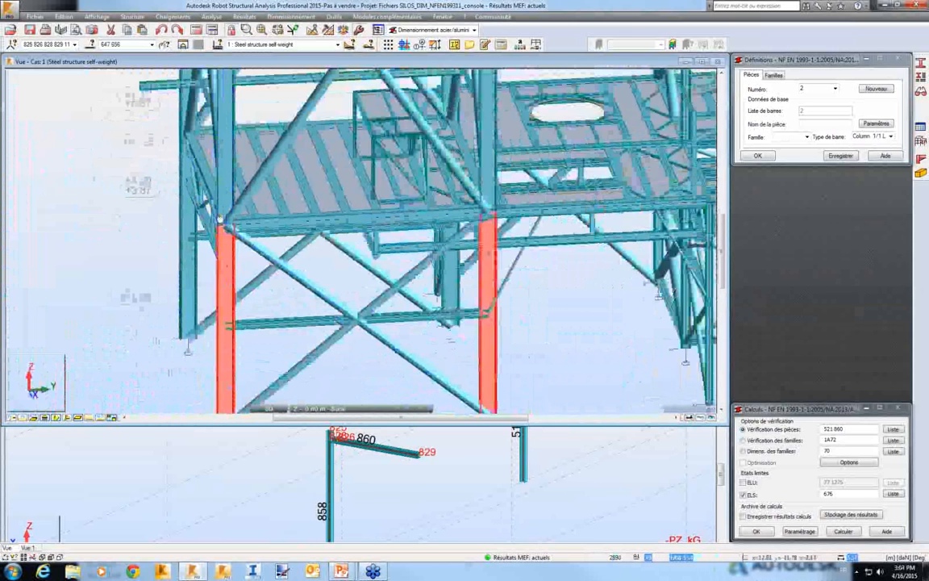
pyautogui.scroll(-2, 225, 234)
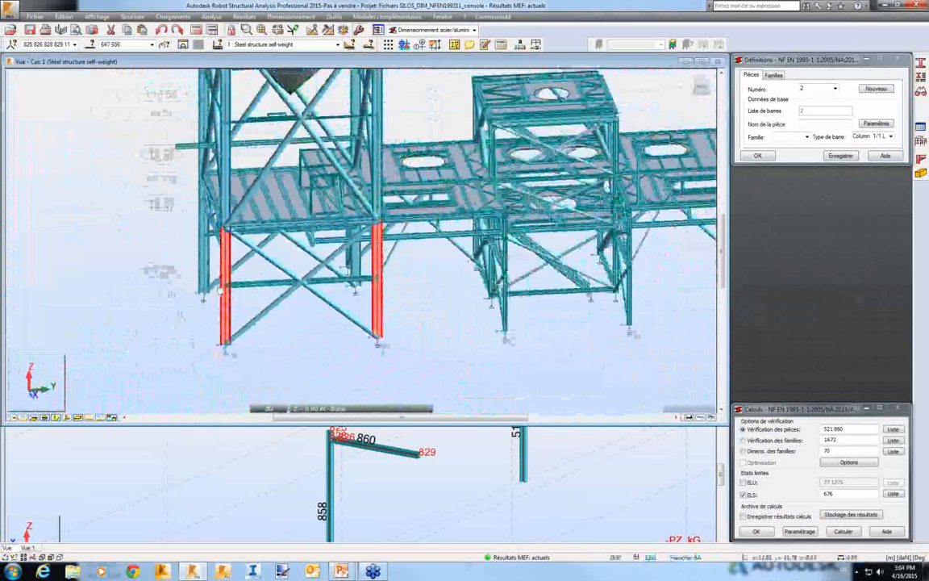
pyautogui.scroll(-2, 224, 242)
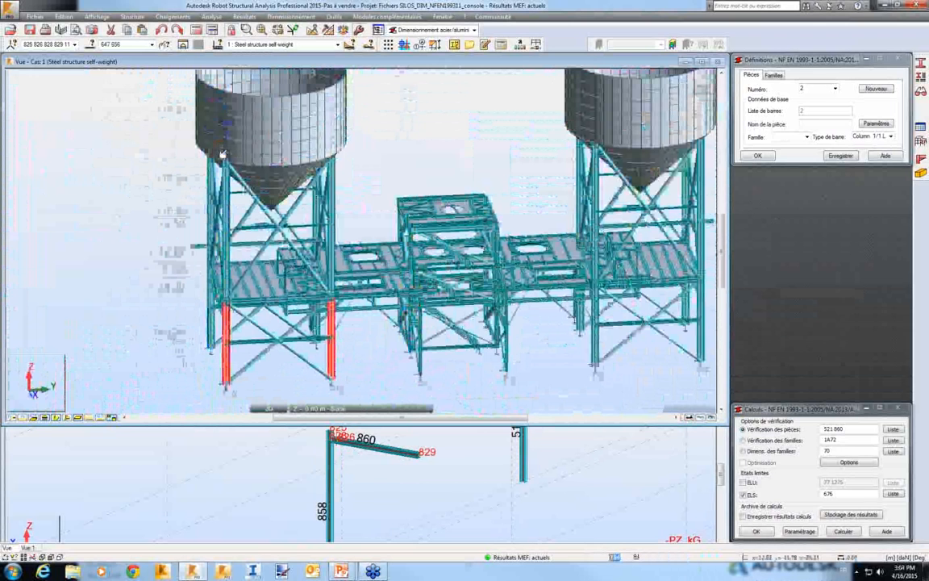
pyautogui.scroll(2, 226, 145)
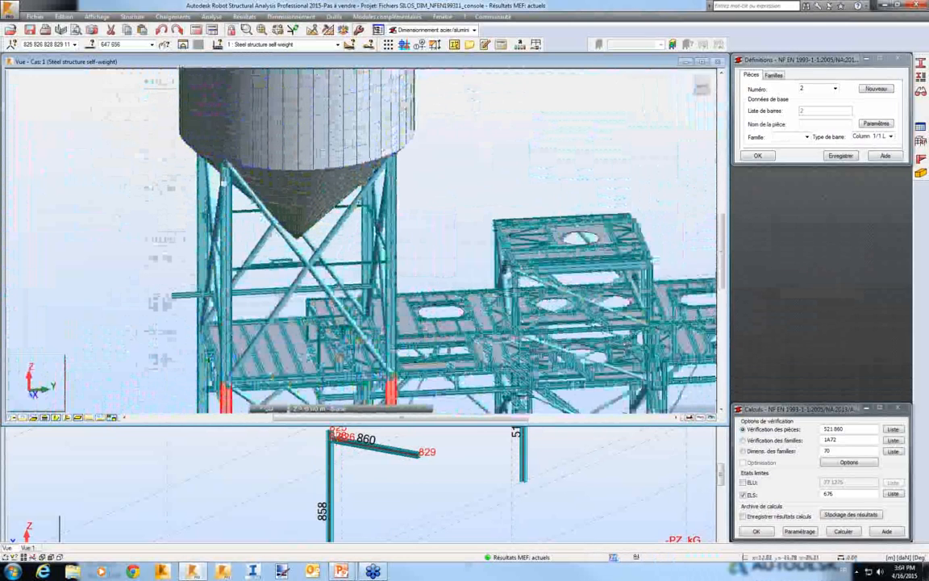
pyautogui.moveTo(225, 184); pyautogui.dragTo(226, 116, button='middle')
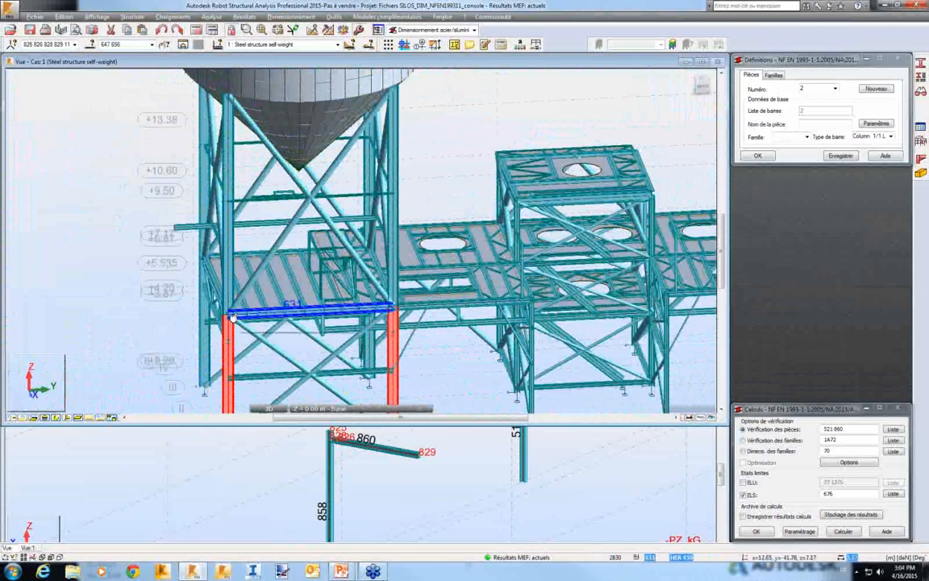
# - Switch to the PowerPoint slide show, advance to the slide on super bars, and return to Robot
pyautogui.hotkey('alt', 'Tab')
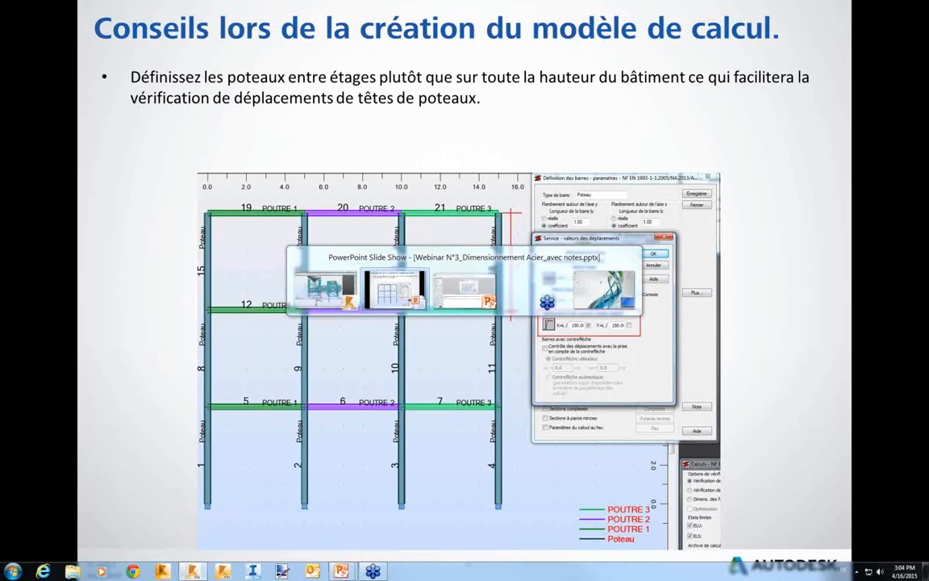
pyautogui.press('Right')
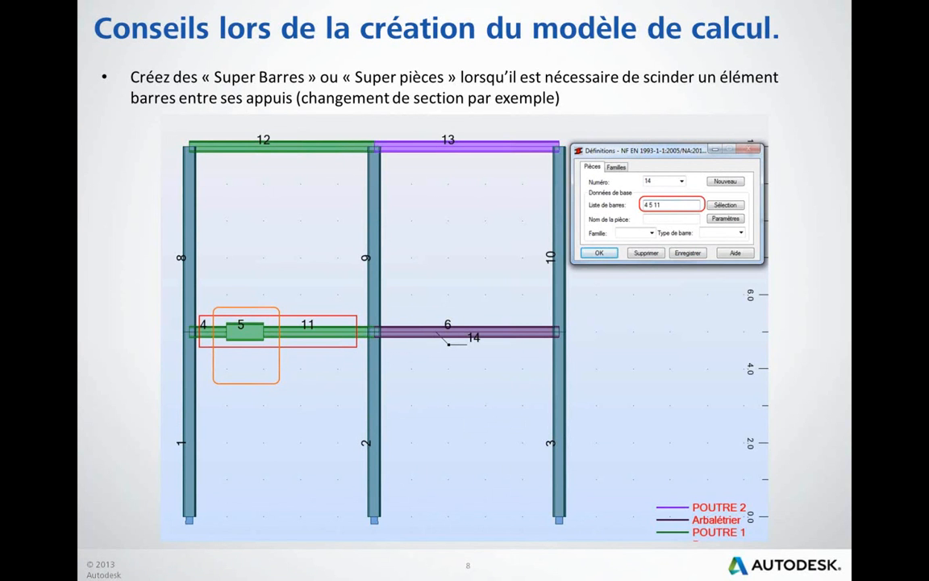
pyautogui.hotkey('alt', 'Tab')
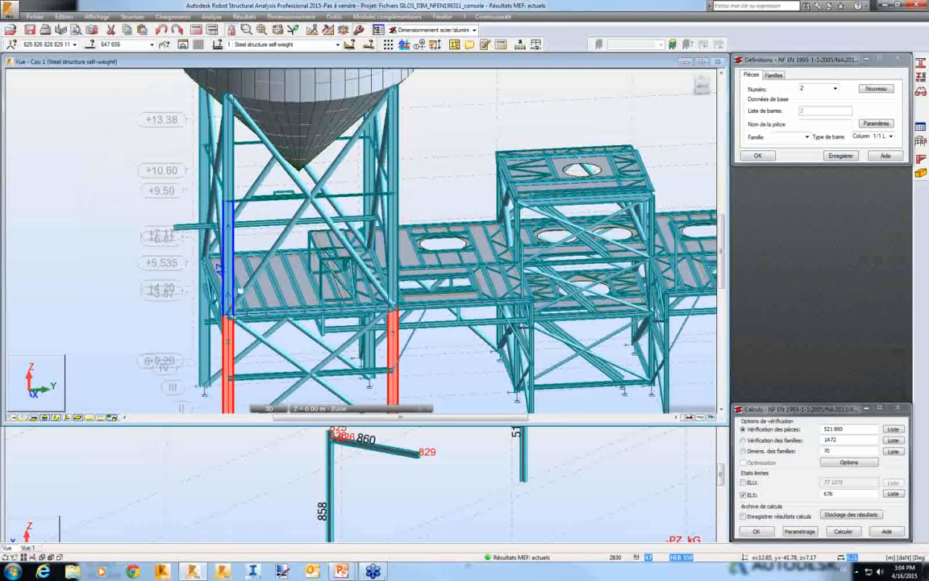
# - Select the two column bars between the platform and the silo, 46 and 47
pyautogui.moveTo(348, 203); pyautogui.dragTo(381, 271, button='middle')
pyautogui.scroll(-1, 380, 270)
pyautogui.scroll(2, 280, 292)
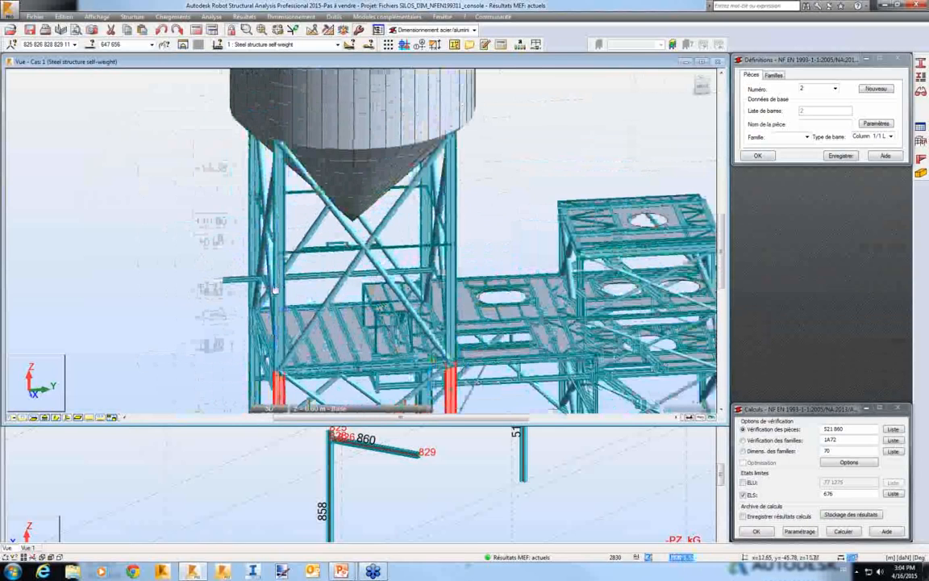
pyautogui.click(279, 276)
pyautogui.keyDown('ctrl'); pyautogui.click(278, 213); pyautogui.keyUp('ctrl')
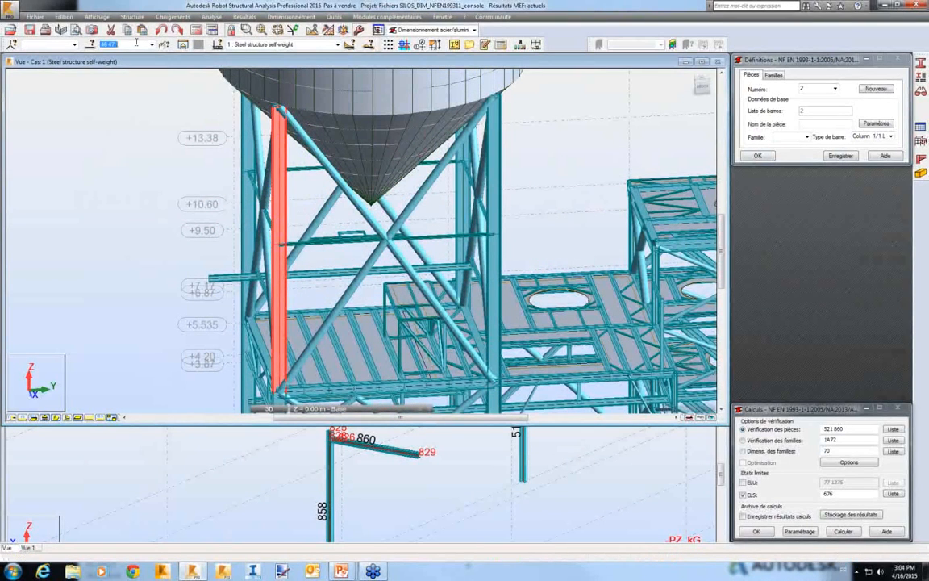
# - Select super bar 1370 on the column together with the horizontal struts 1360 and 1376 that meet it
pyautogui.write('1270')
pyautogui.moveTo(152, 160); pyautogui.dragTo(161, 118, button='middle')
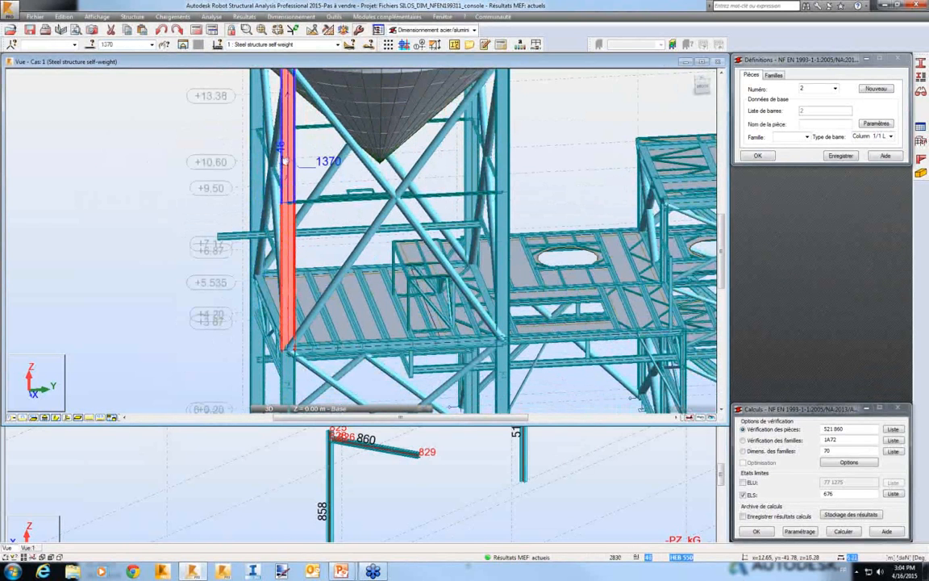
pyautogui.moveTo(288, 173); pyautogui.dragTo(289, 229, button='middle')
pyautogui.scroll(3, 274, 233)
pyautogui.keyDown('ctrl'); pyautogui.click(278, 242); pyautogui.keyUp('ctrl')
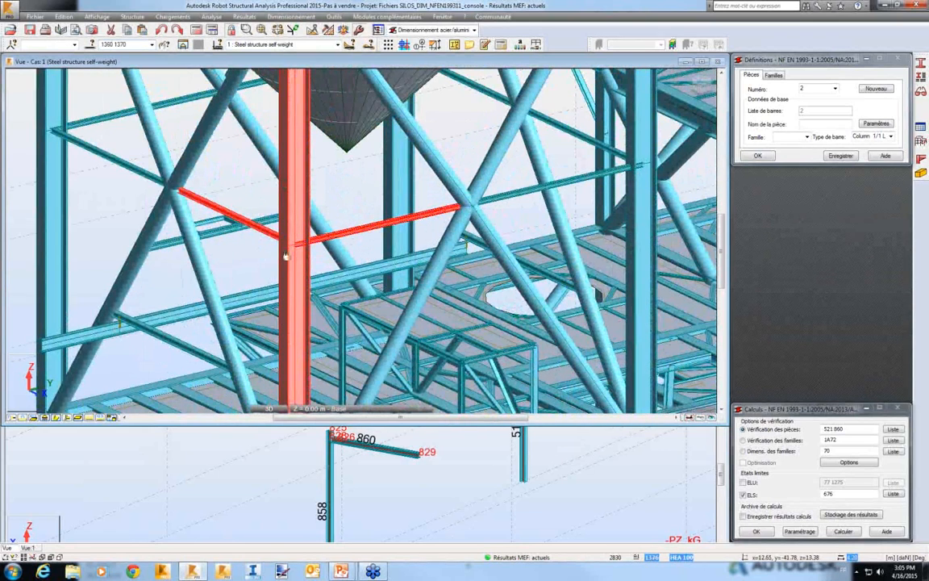
pyautogui.moveTo(279, 255); pyautogui.dragTo(277, 273, button='middle')
pyautogui.scroll(-2, 276, 273)
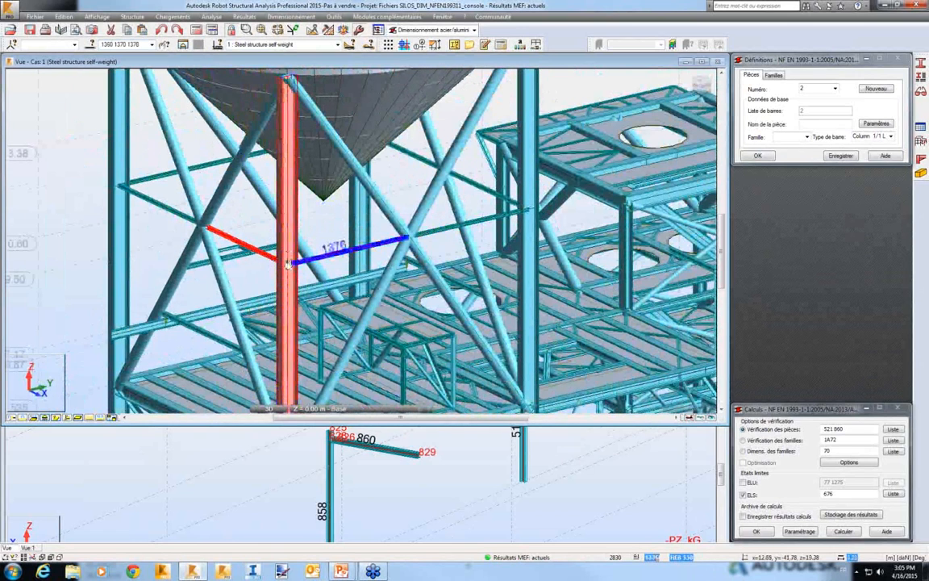
pyautogui.scroll(-3, 287, 265)
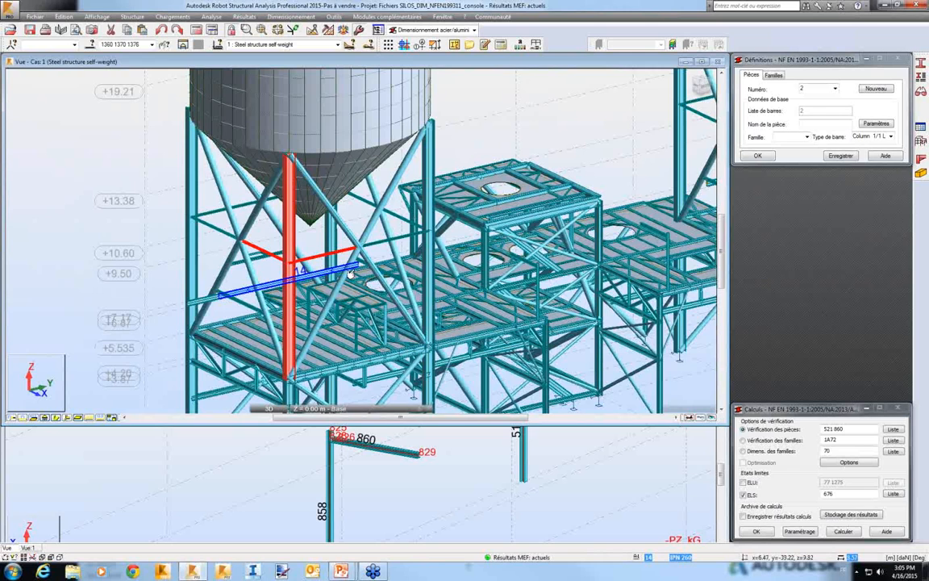
# - Switch to the PowerPoint slide show, advance to the slide on bar offsets by shortening, and return to Robot
pyautogui.hotkey('alt', 'Tab')
pyautogui.press('Right')
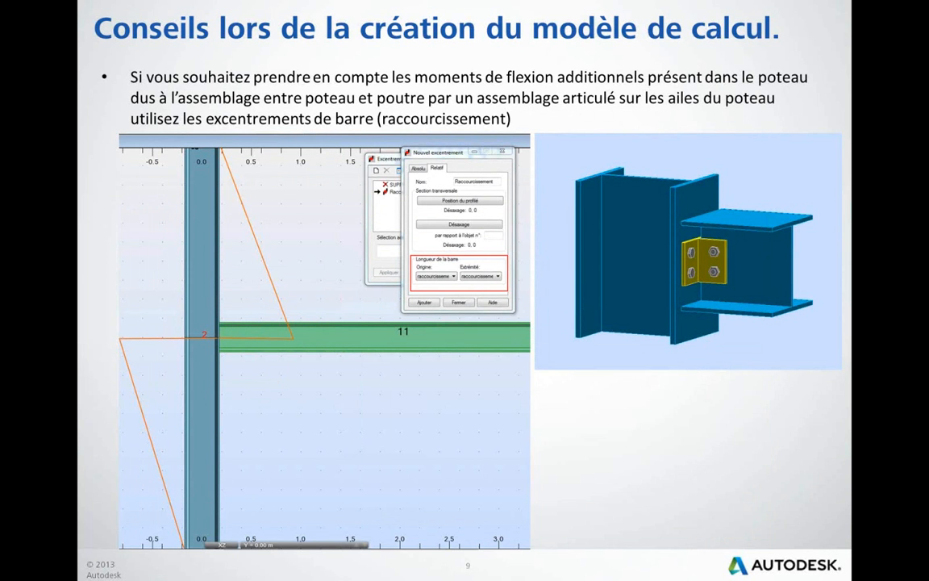
pyautogui.hotkey('alt', 'Tab')
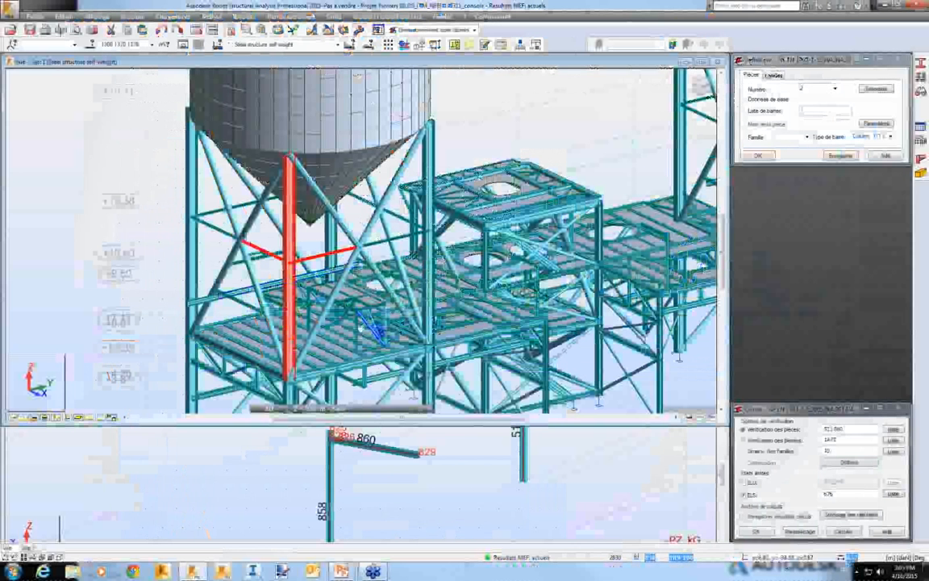
# - Select platform beam 631 with its supporting columns 647 and 656, and isolate them in a separate view
pyautogui.moveTo(339, 262); pyautogui.dragTo(345, 131, button='middle')
pyautogui.scroll(2, 289, 348)
pyautogui.click(291, 347)
pyautogui.keyDown('ctrl'); pyautogui.click(383, 204); pyautogui.keyUp('ctrl')
pyautogui.keyDown('ctrl'); pyautogui.click(473, 260); pyautogui.keyUp('ctrl')
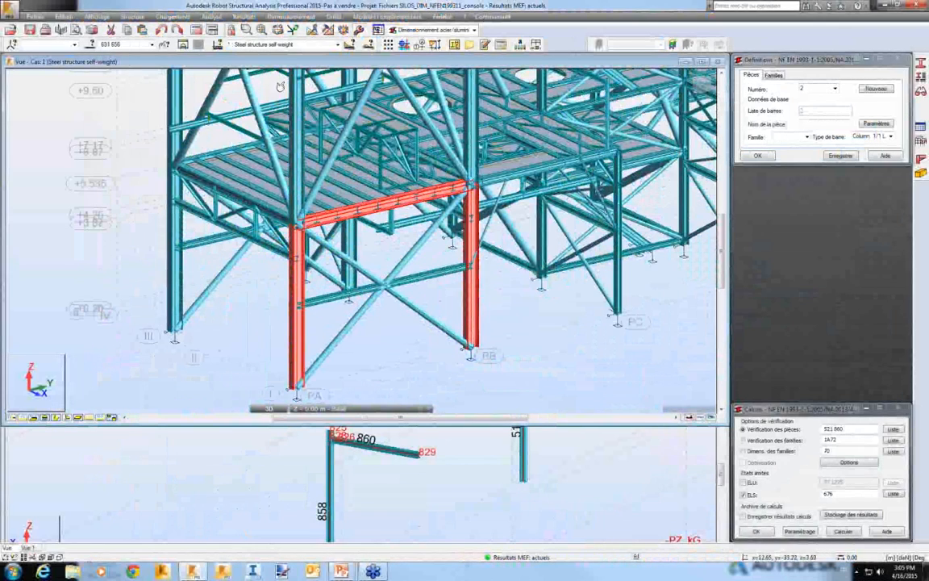
pyautogui.click(198, 45)
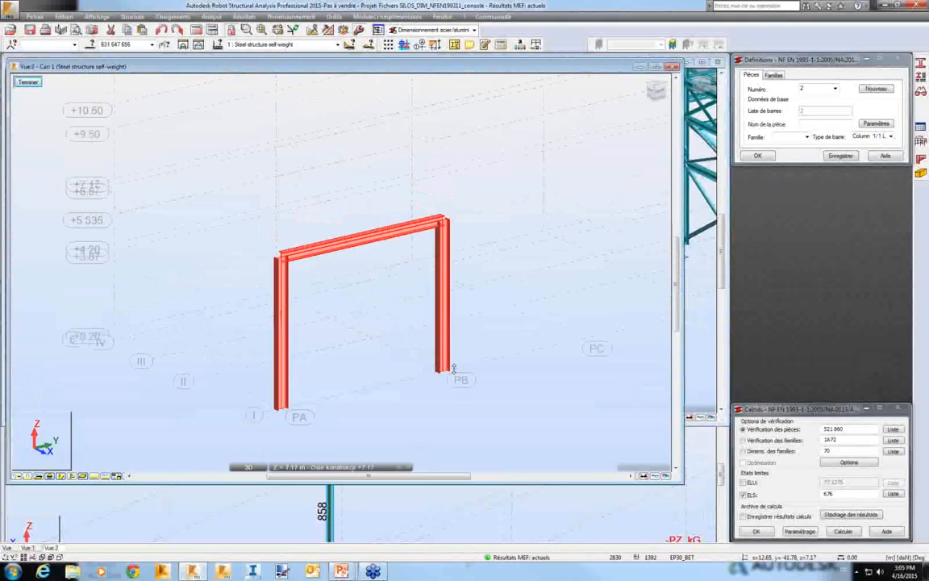
# - Turn the isolated frame to a face-on view and examine the joint between the beam and the column
pyautogui.click(659, 91)
pyautogui.scroll(5, 293, 256)
pyautogui.moveTo(300, 232); pyautogui.dragTo(271, 199, button='middle')
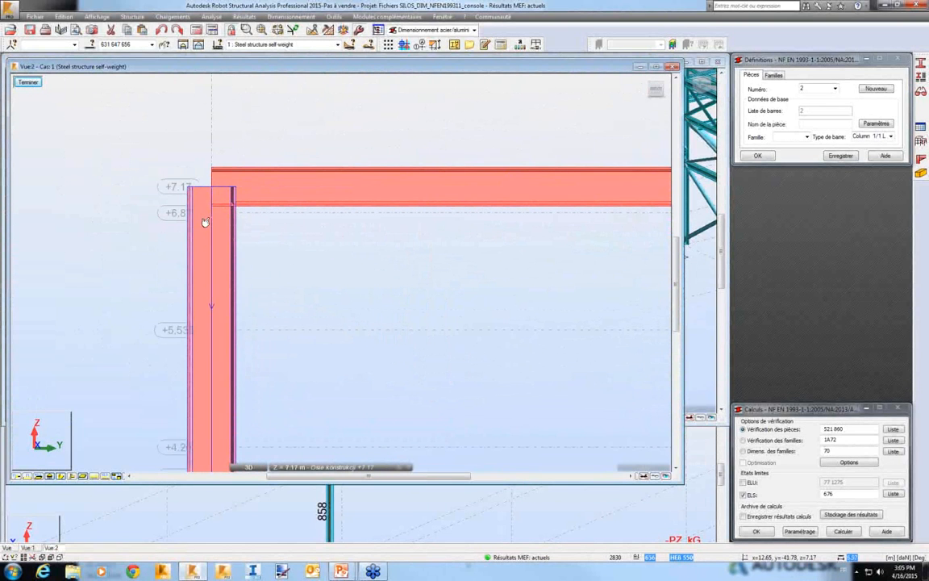
pyautogui.scroll(-3, 174, 206)
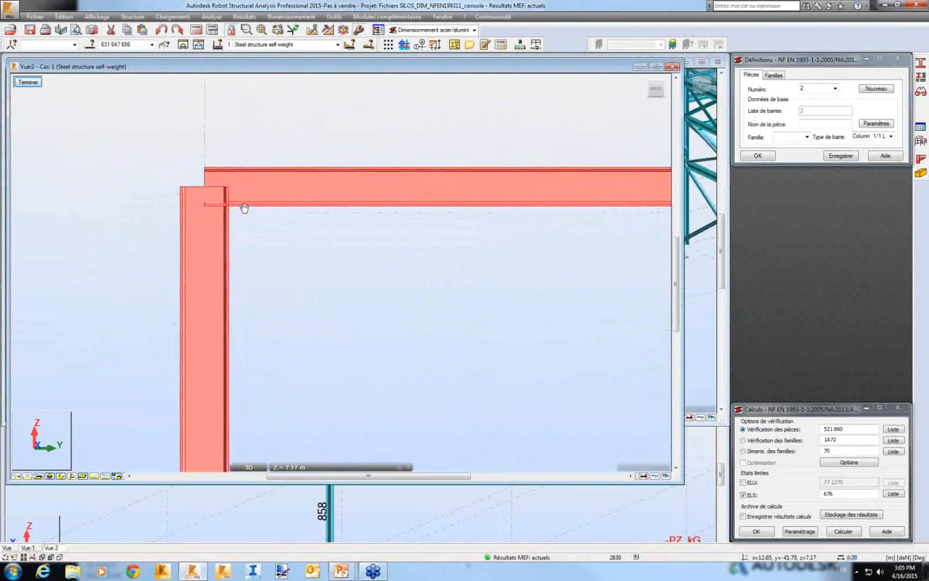
pyautogui.scroll(-4, 173, 209)
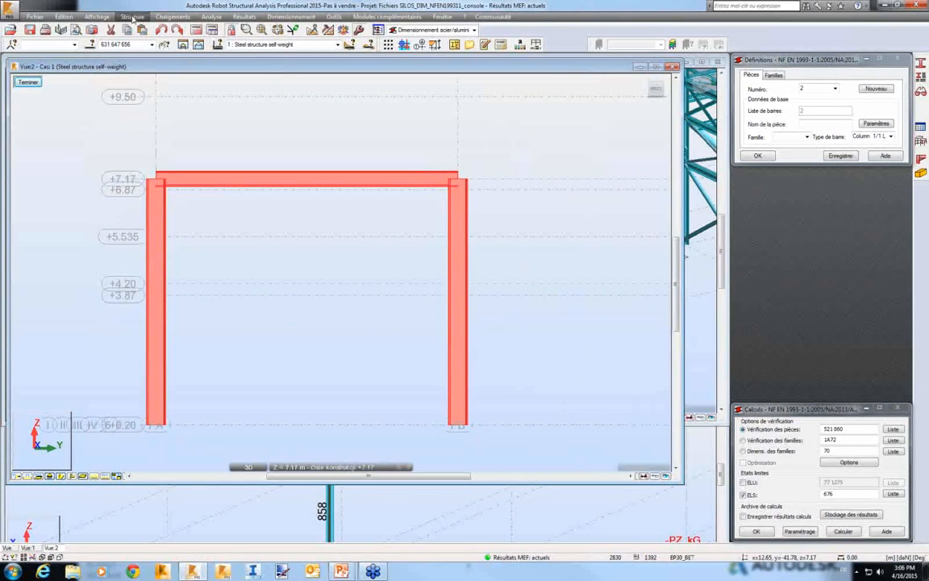
# - Define a new relative bar offset with shortening (raccourcissement) at both the origin and the end of the bar
pyautogui.click(134, 17)
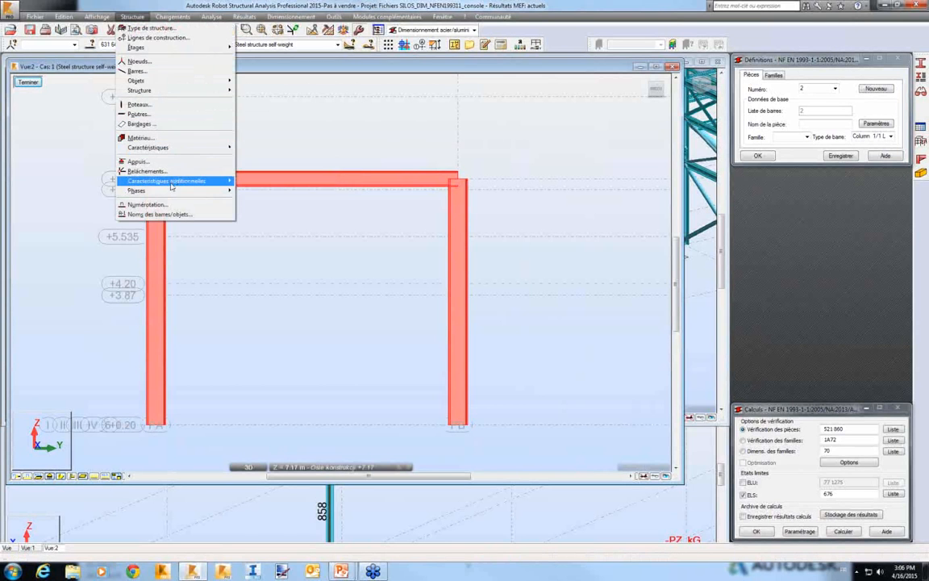
pyautogui.moveTo(172, 182)
pyautogui.click(305, 202)
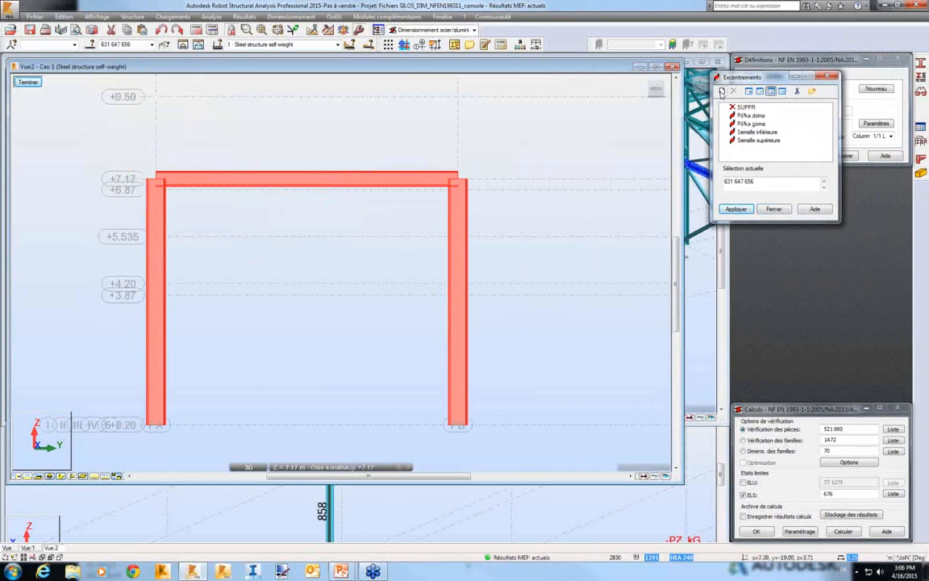
pyautogui.click(721, 91)
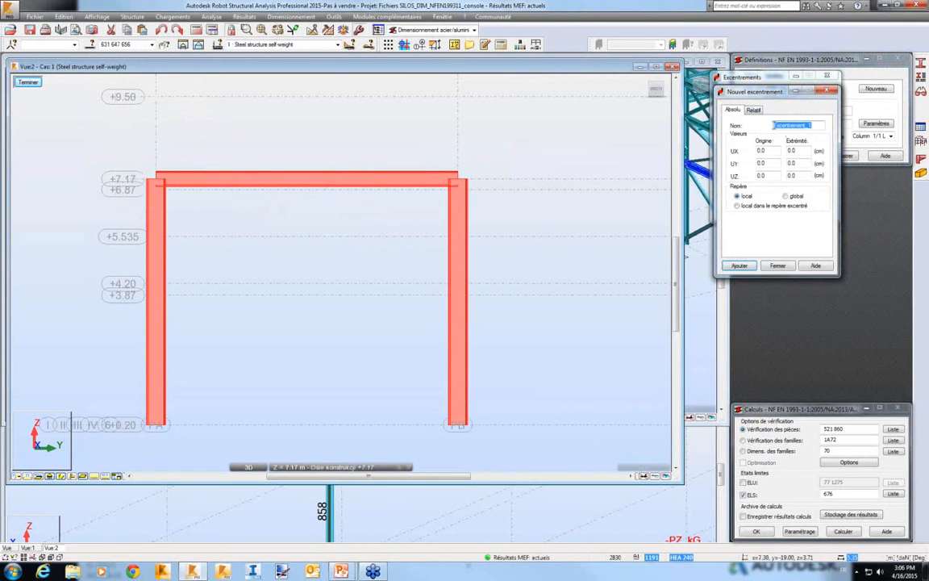
pyautogui.click(755, 110)
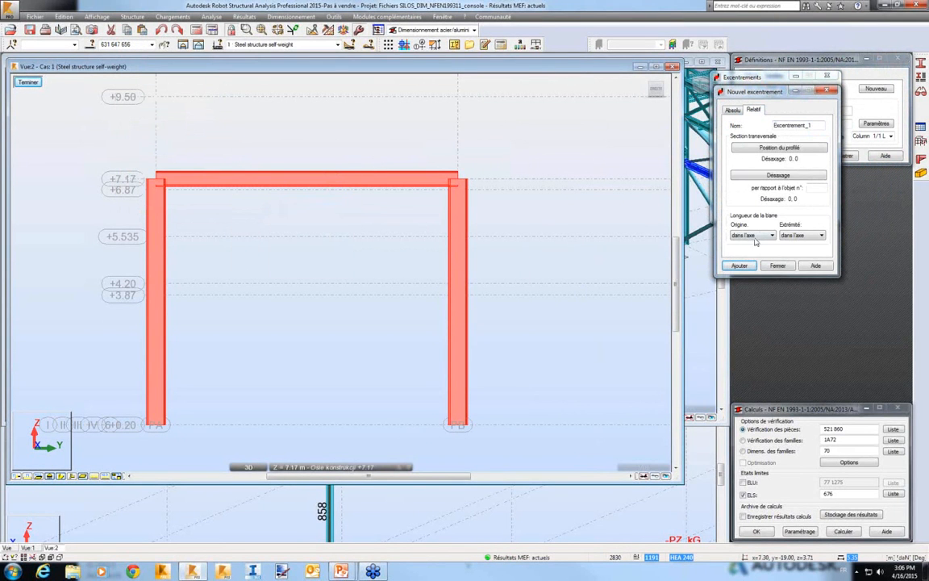
pyautogui.click(752, 236)
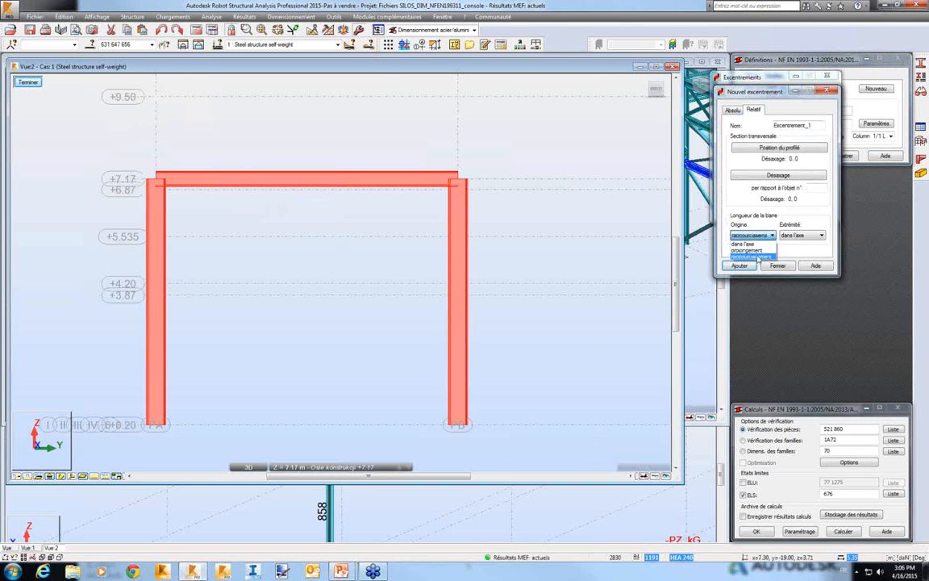
pyautogui.click(750, 256)
pyautogui.click(803, 235)
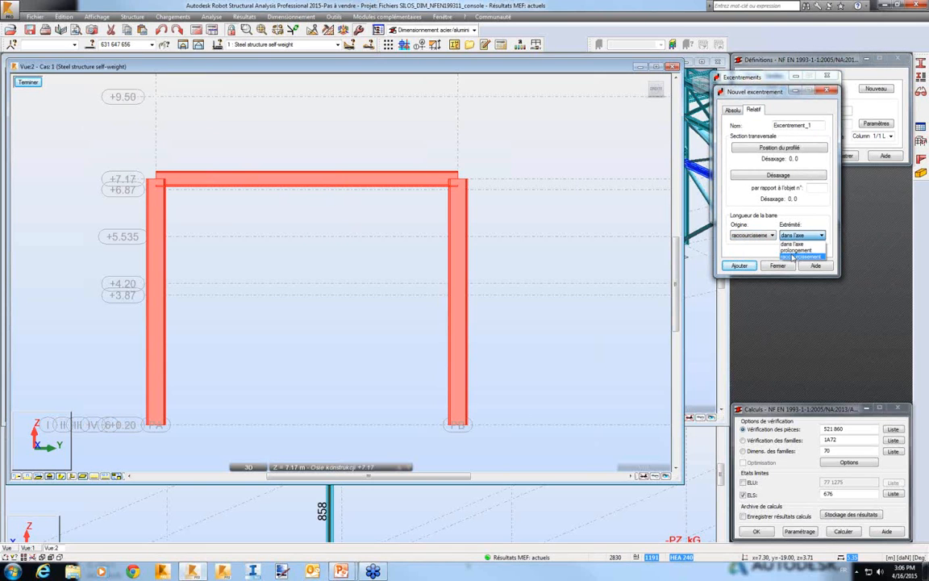
pyautogui.click(748, 268)
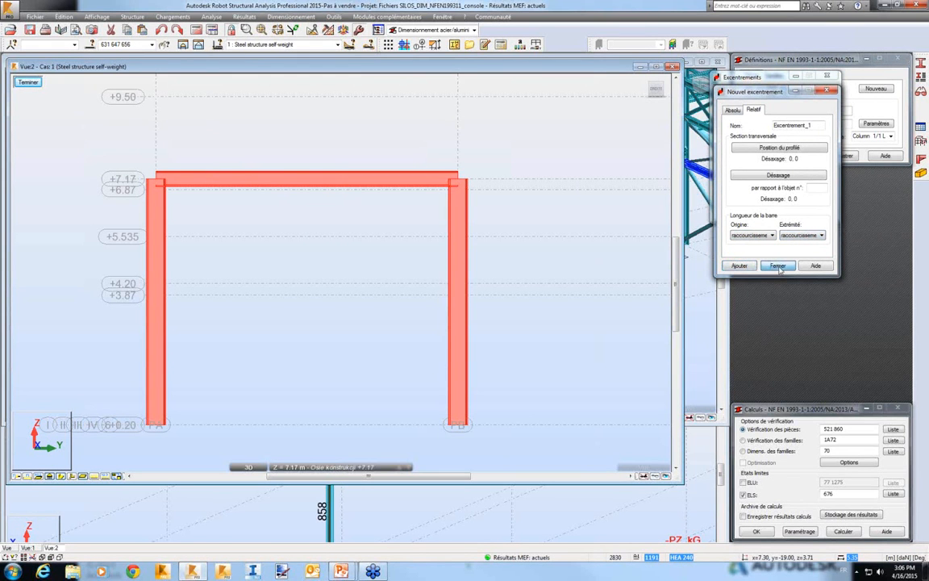
pyautogui.click(778, 266)
# - Apply the new shortening offset to beam 631, accept the change to the structure, and inspect its joints with the columns
pyautogui.click(367, 188)
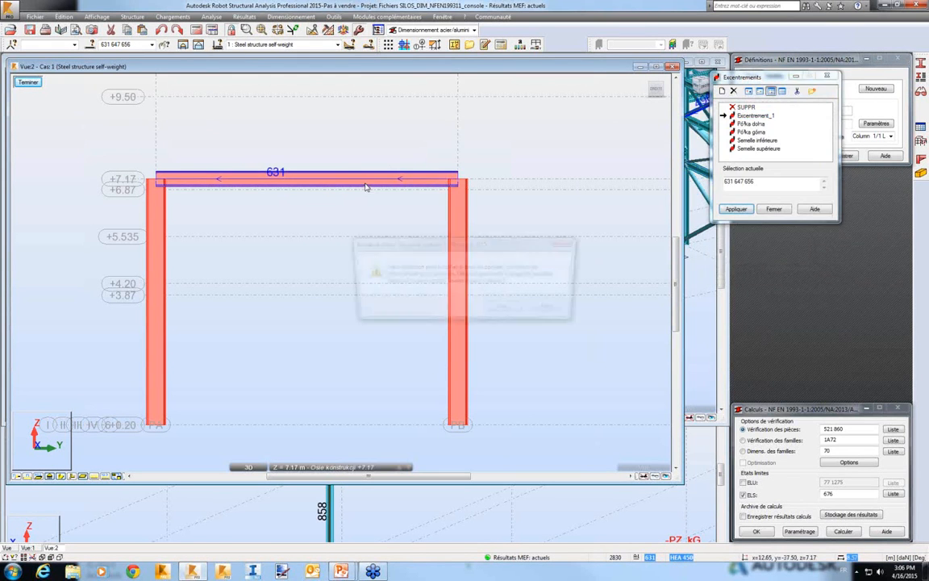
pyautogui.click(497, 310)
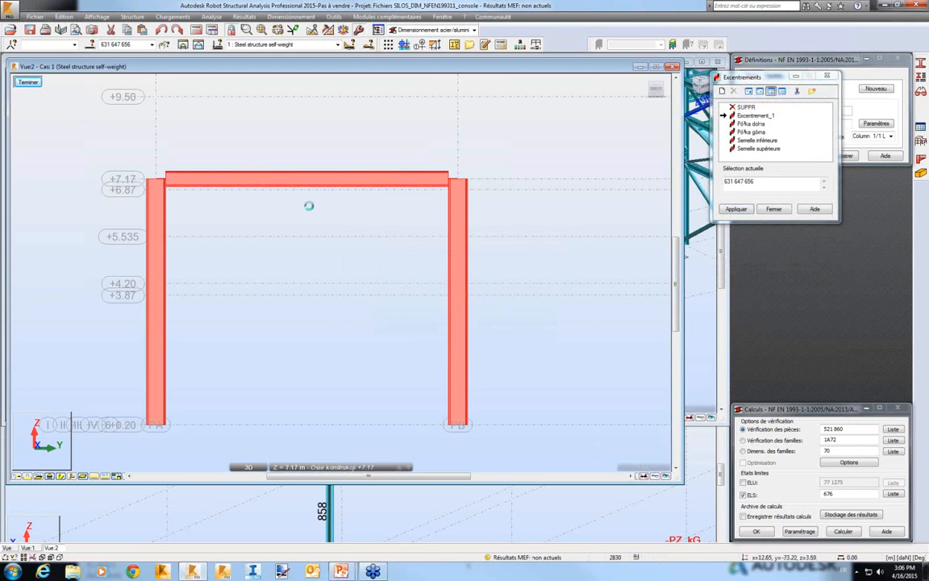
pyautogui.scroll(3, 297, 222)
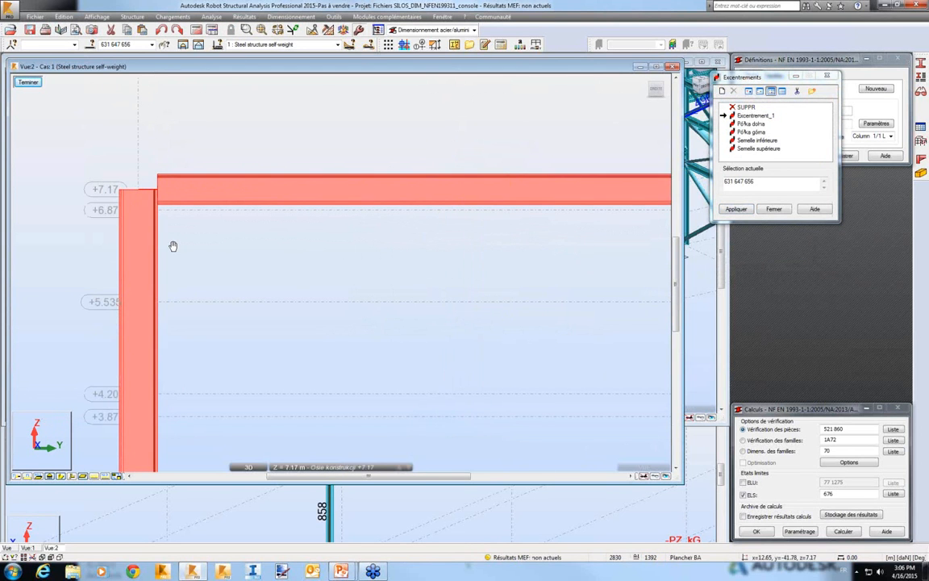
pyautogui.scroll(-2, 210, 228)
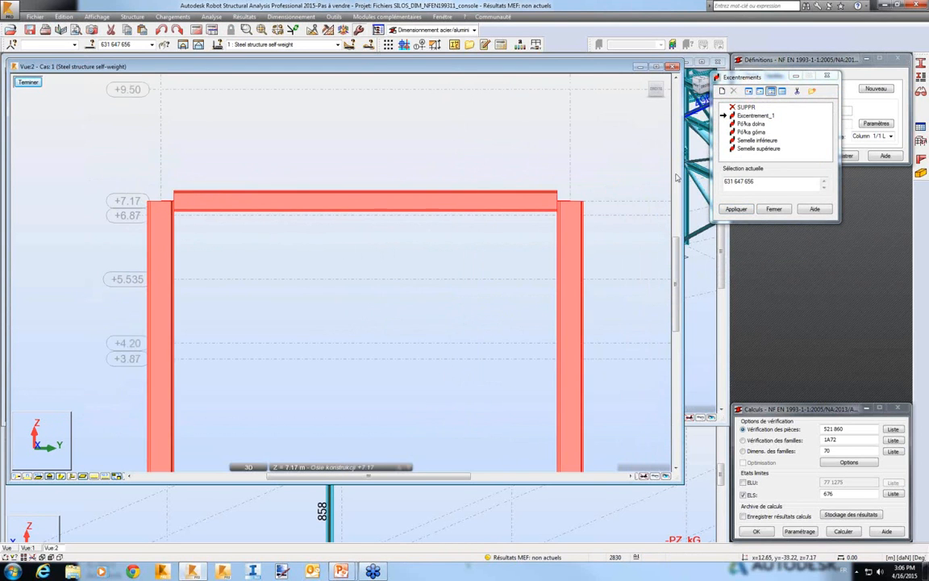
# - Assign the HEB 700 section to both columns, 656 and 647, and check how the beam ends follow
pyautogui.click(922, 64)
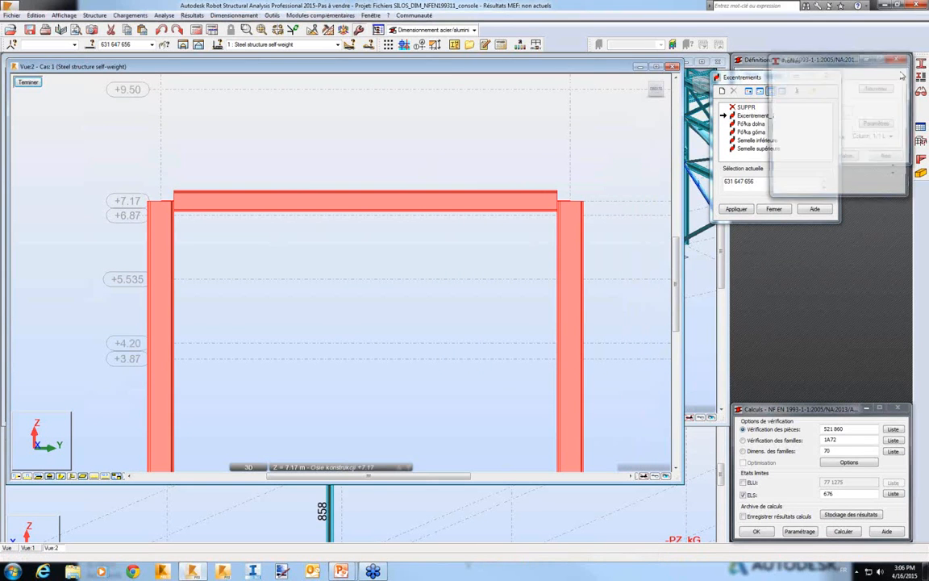
pyautogui.moveTo(798, 64); pyautogui.dragTo(536, 88)
pyautogui.click(611, 173)
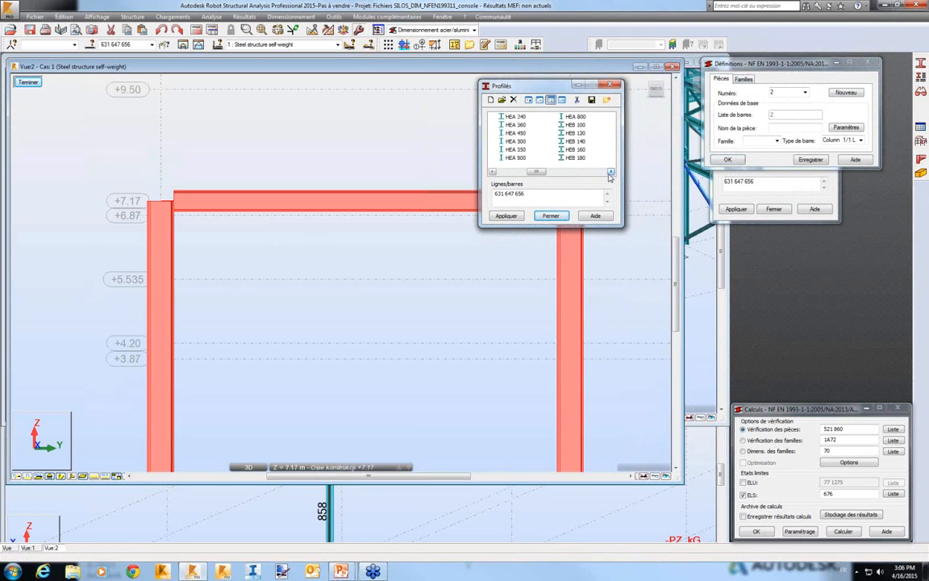
pyautogui.click(611, 173)
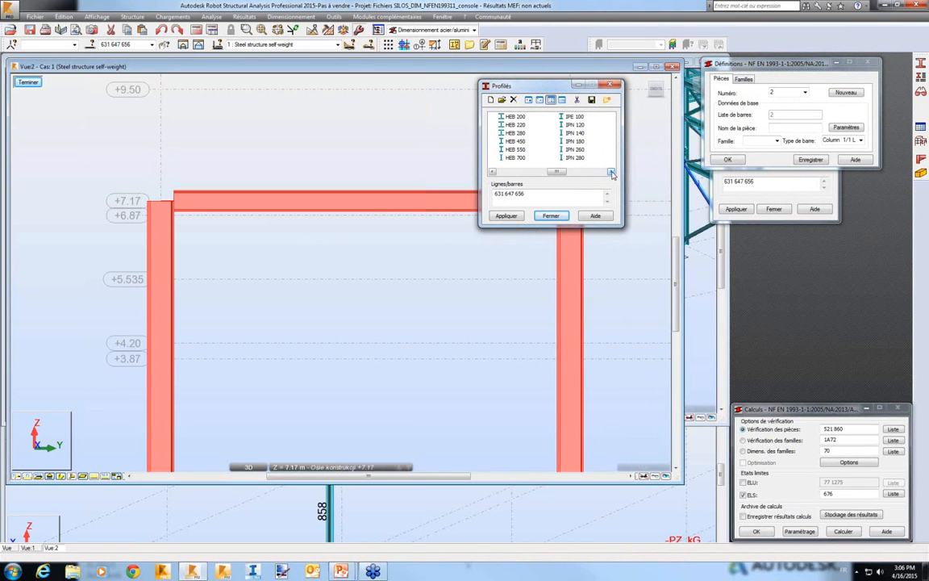
pyautogui.click(528, 158)
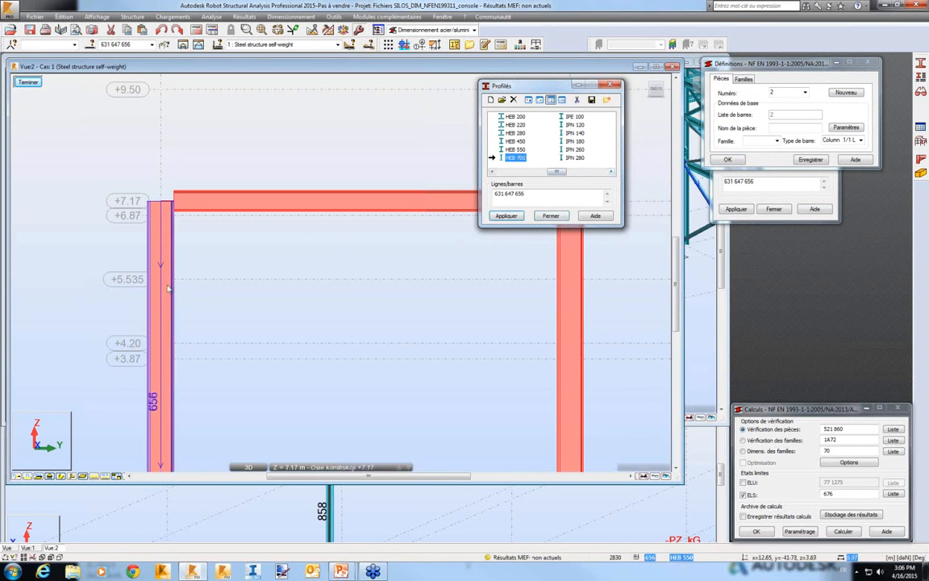
pyautogui.click(154, 261)
pyautogui.click(504, 315)
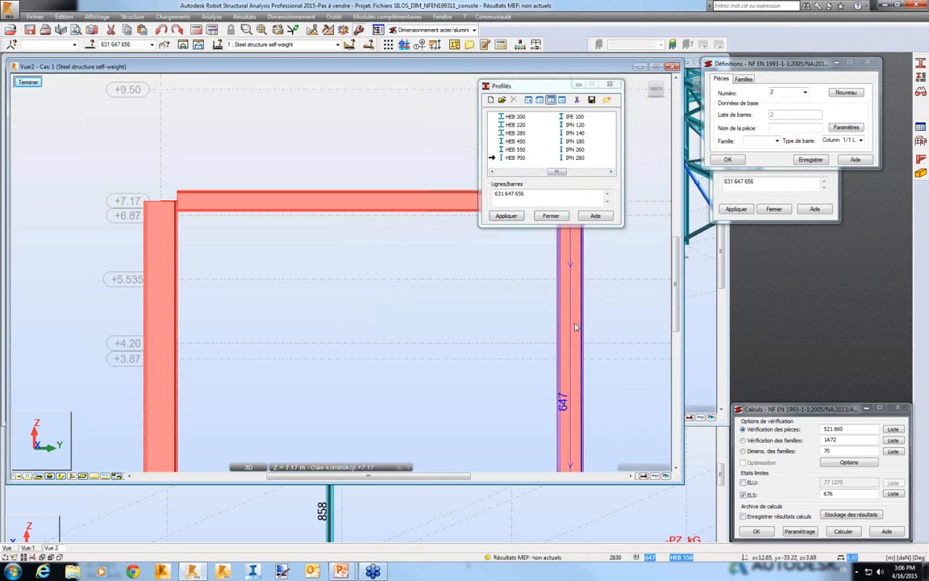
pyautogui.click(579, 327)
pyautogui.click(486, 313)
pyautogui.moveTo(483, 297); pyautogui.dragTo(425, 356, button='middle')
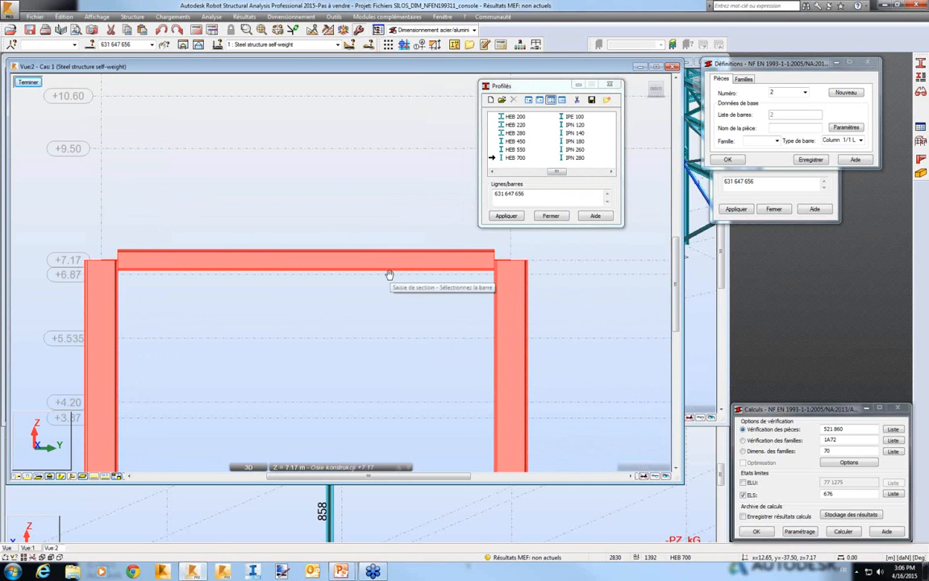
# - Switch to the PowerPoint slide show, advance past elastic releases to the slide on bar forces and calculation nodes, and return to Robot
pyautogui.hotkey('alt', 'Tab')
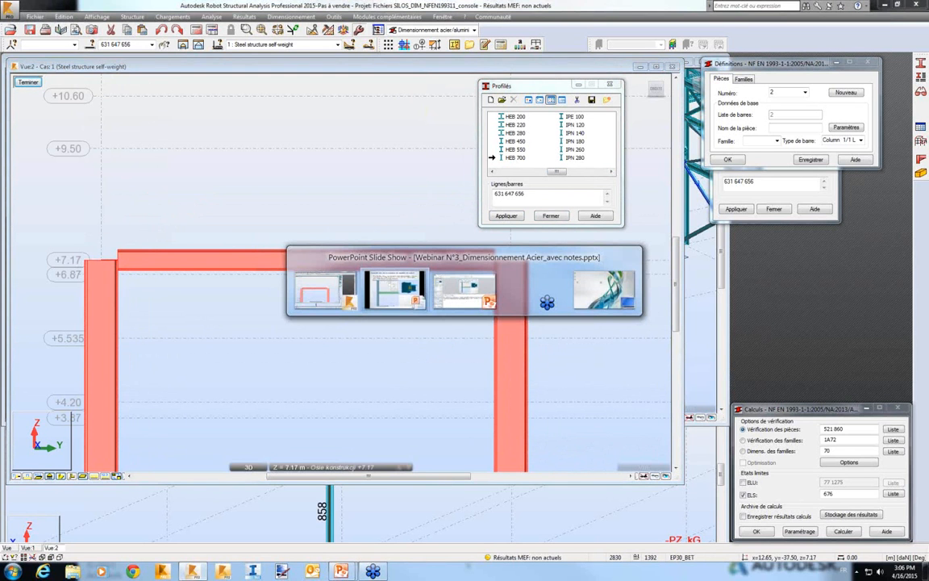
pyautogui.press('Right')
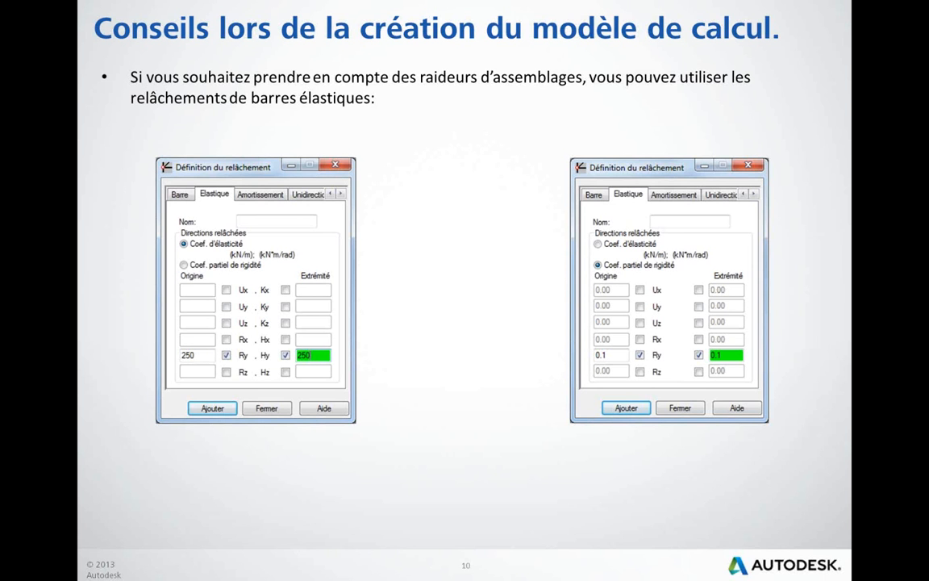
pyautogui.press('Right')
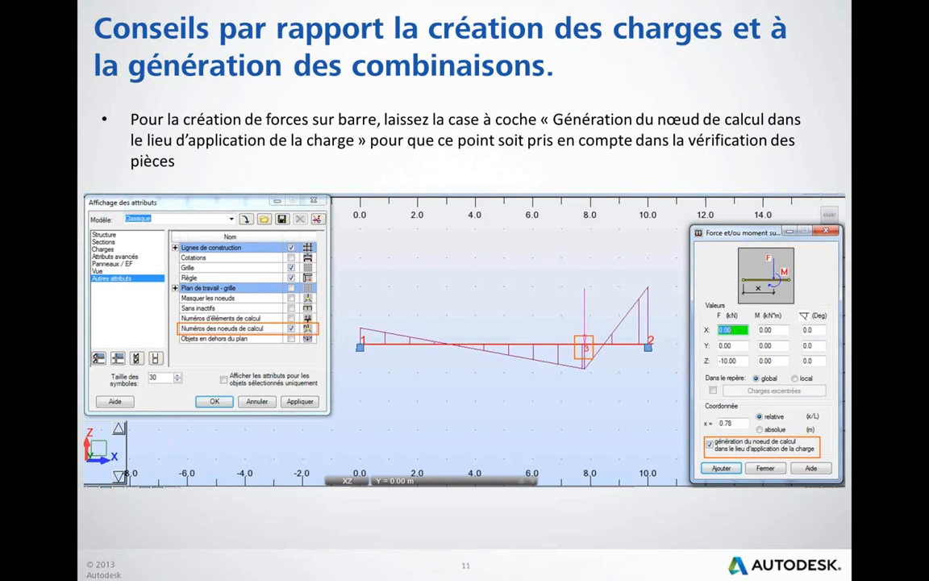
pyautogui.hotkey('alt', 'Tab')
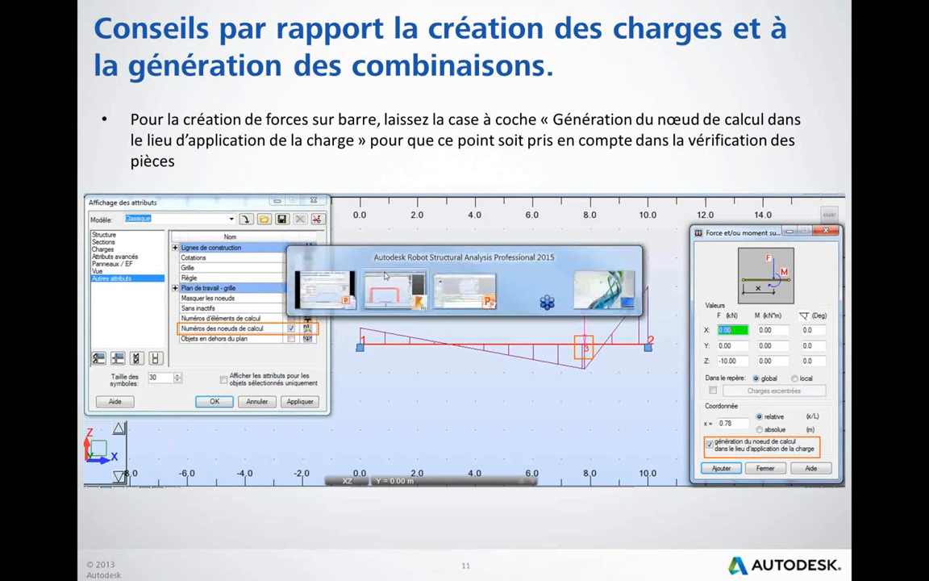
# - Open the project Barres 2Appuis_node.rtd without saving the changes to the silo model
pyautogui.click(34, 16)
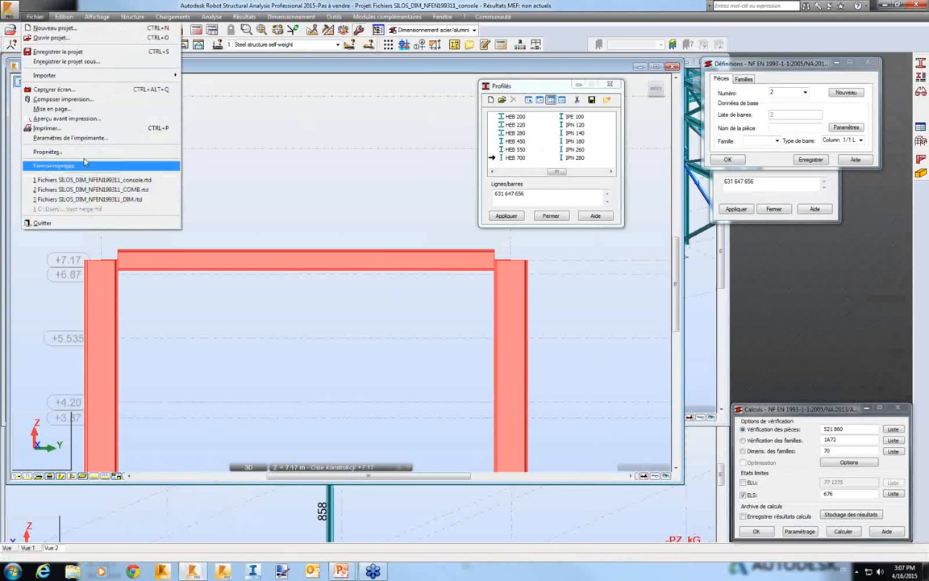
pyautogui.click(50, 38)
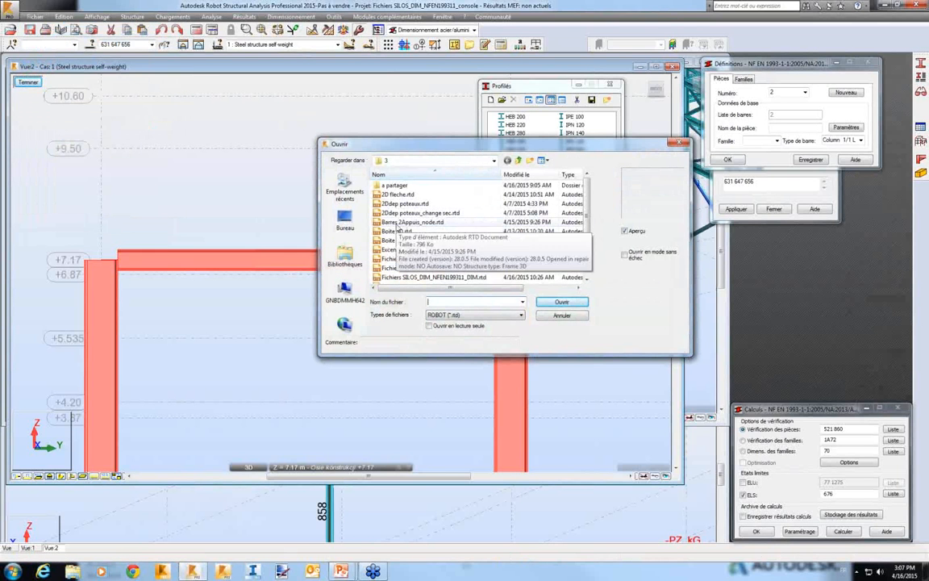
pyautogui.click(412, 222)
pyautogui.click(579, 302)
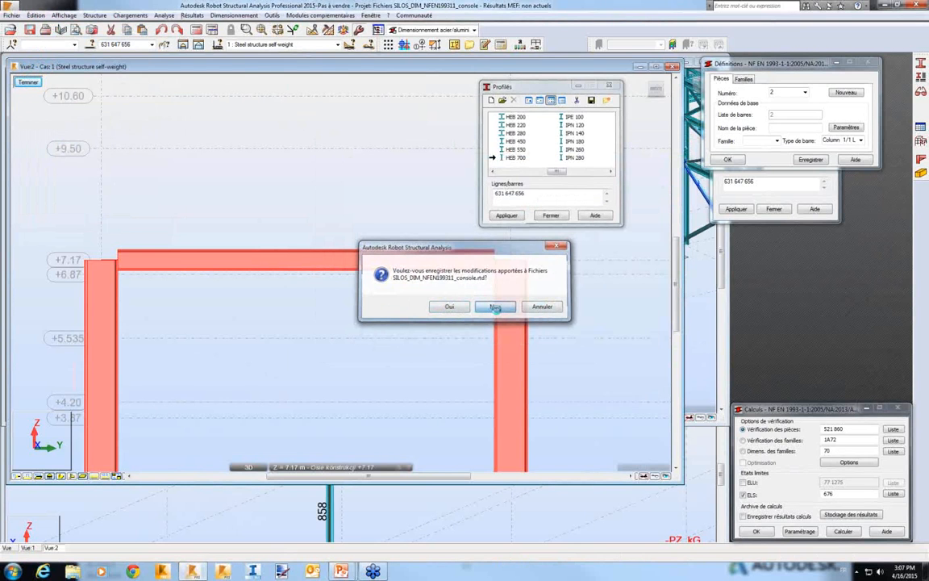
pyautogui.click(495, 307)
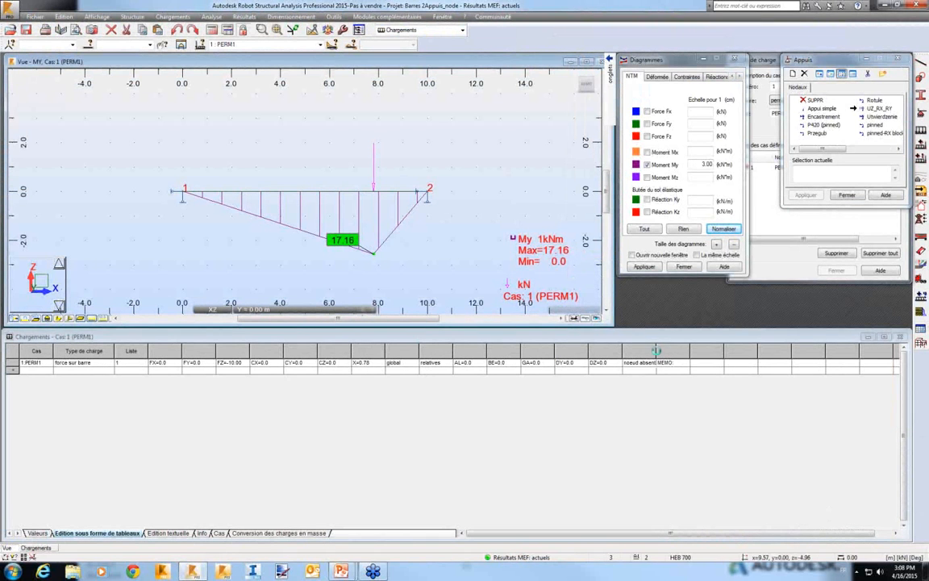
# - Widen the node column in the loads table and examine the calculation-node options for the PERM1 bar force, keeping "noeud absent"
pyautogui.moveTo(656, 351); pyautogui.dragTo(684, 352)
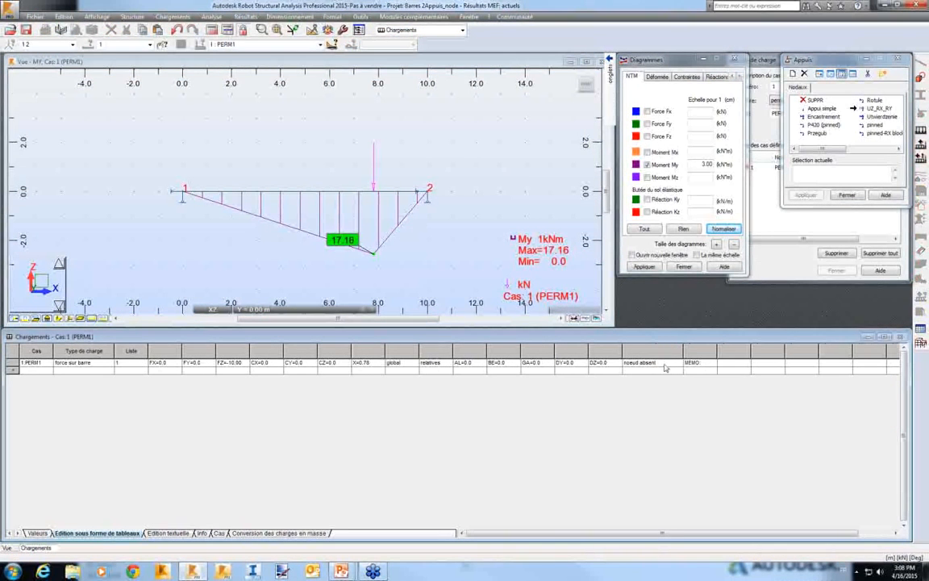
pyautogui.click(665, 365)
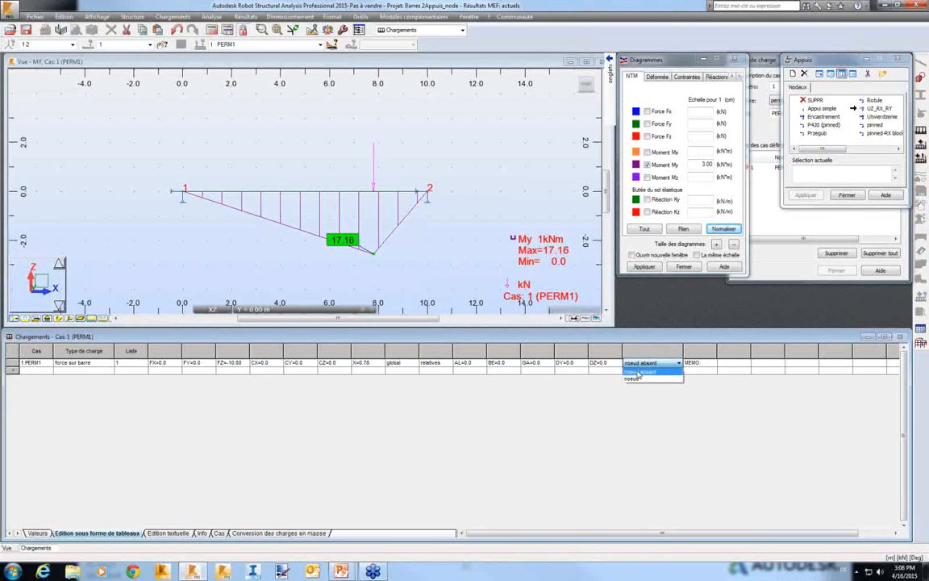
pyautogui.click(633, 363)
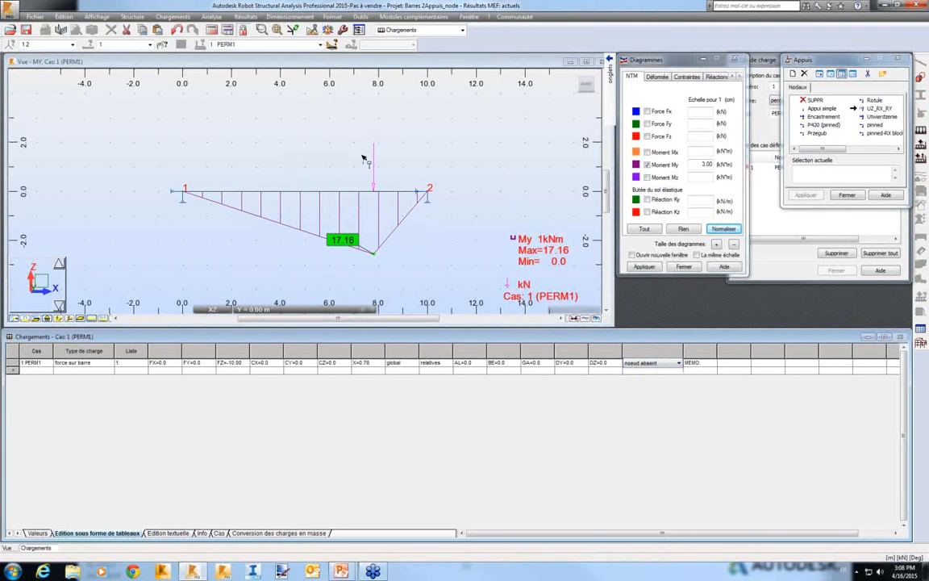
# - Change to the steel/aluminium design layout and run the verification of member 1, without archiving the results
pyautogui.click(397, 30)
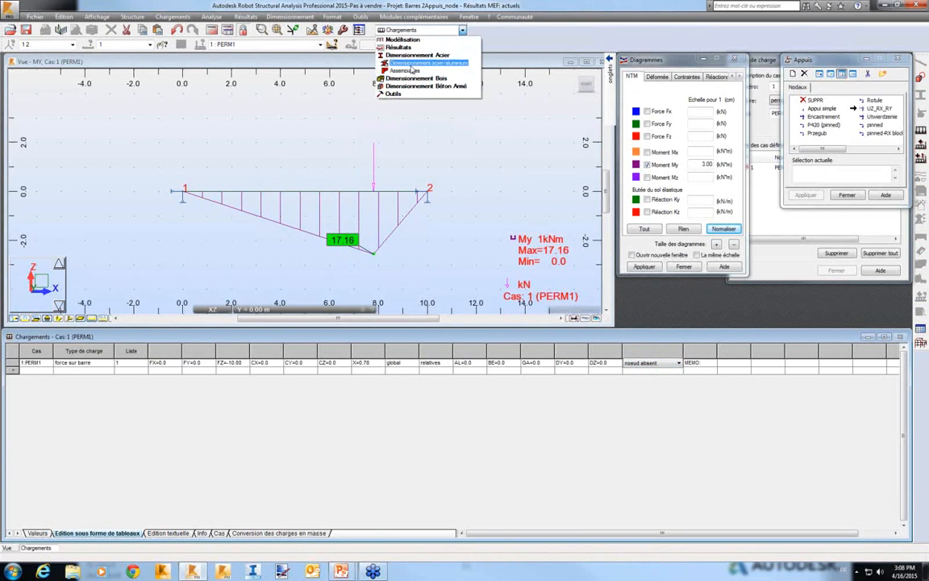
pyautogui.click(375, 65)
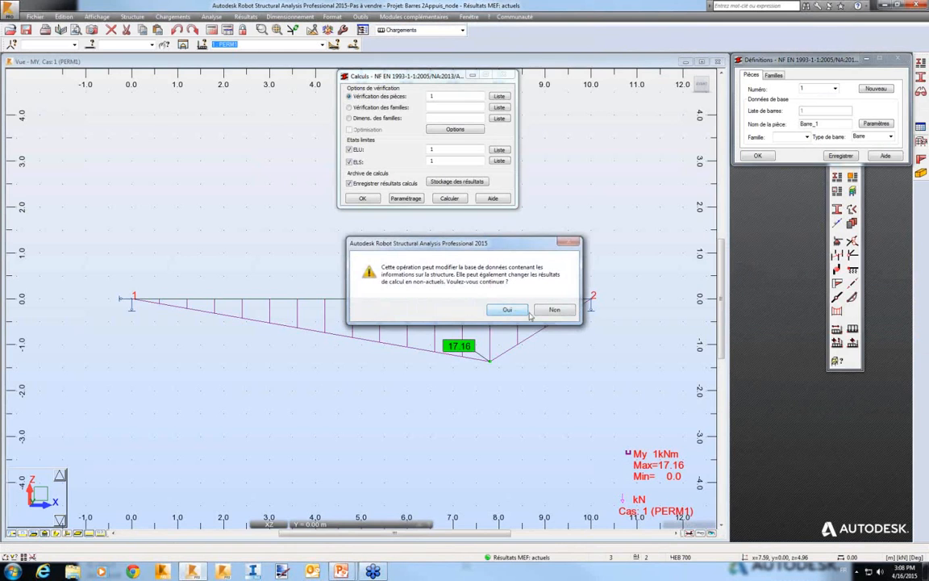
pyautogui.click(524, 313)
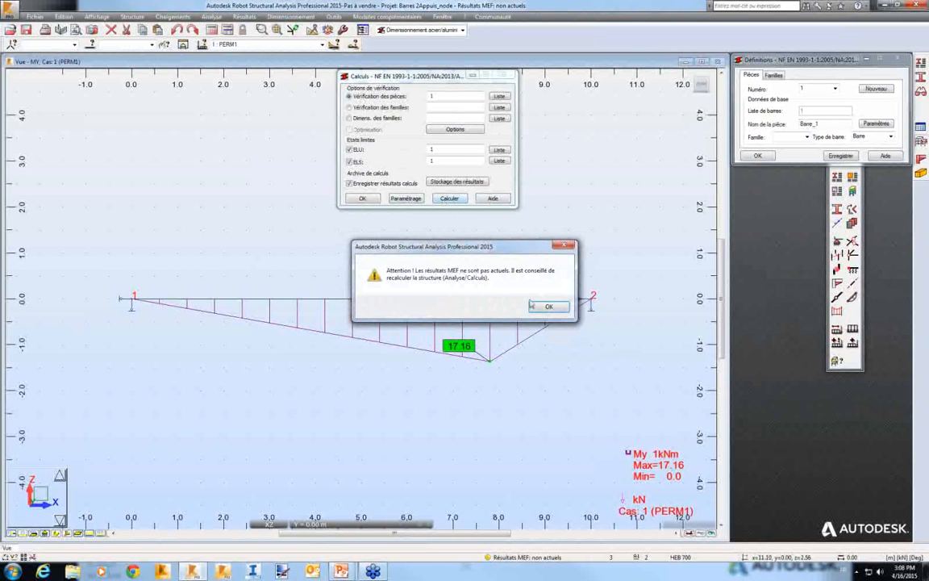
pyautogui.click(547, 307)
pyautogui.click(134, 140)
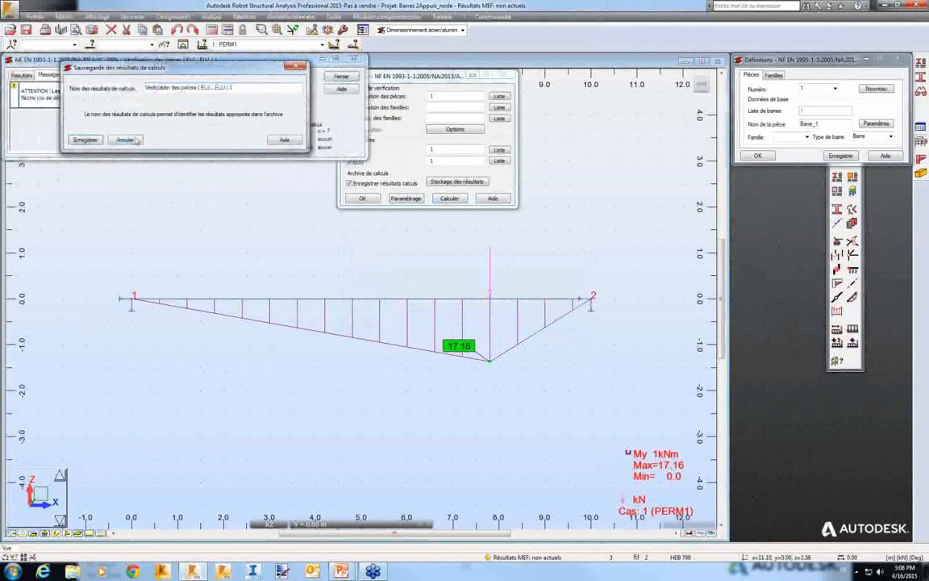
# - Recalculate the structure and review the detailed verification results of Barre_1 before closing the result windows
pyautogui.click(213, 30)
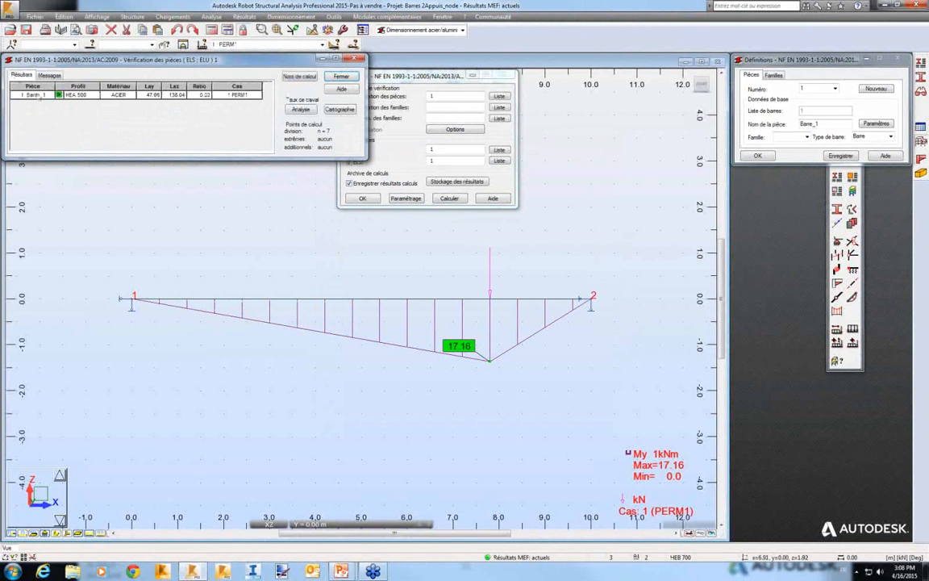
pyautogui.doubleClick(53, 95)
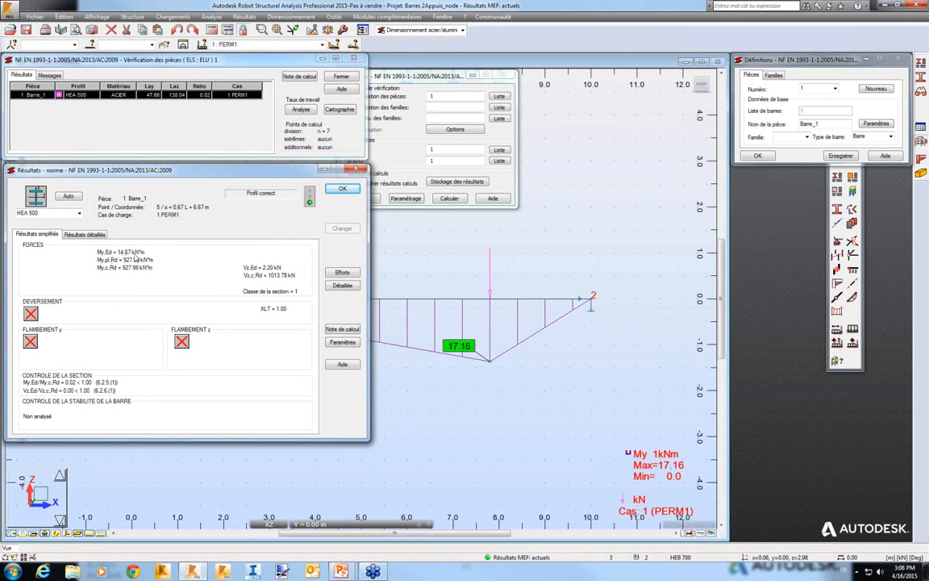
pyautogui.click(356, 169)
pyautogui.click(354, 59)
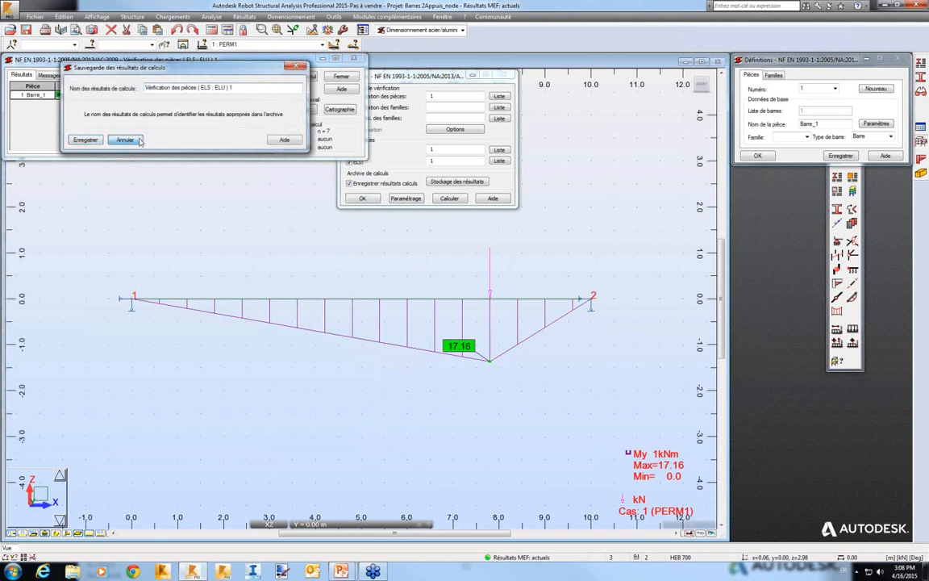
# - Set the PERM1 bar force's calculation-node option to "noeud" in the loads table and recalculate the structure
pyautogui.click(125, 139)
pyautogui.click(462, 30)
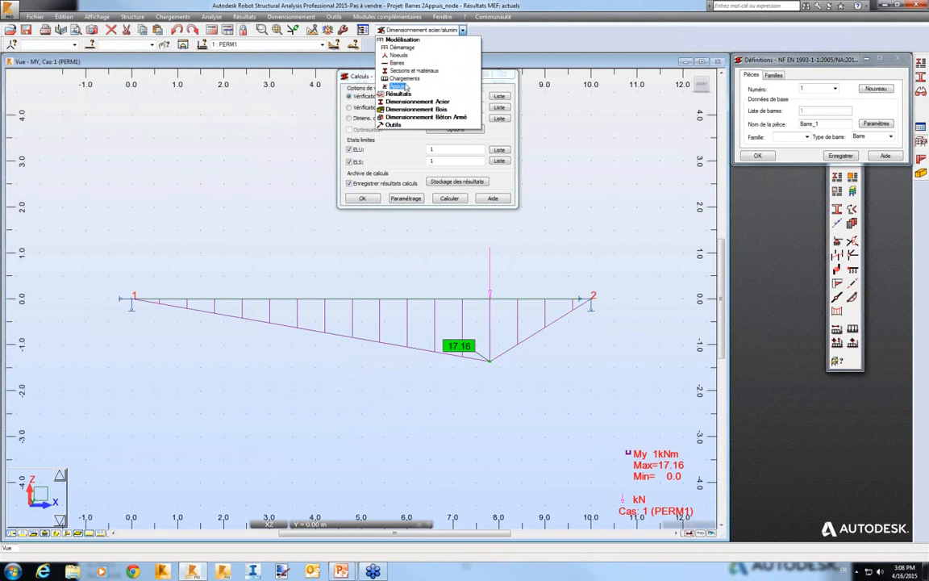
pyautogui.click(415, 79)
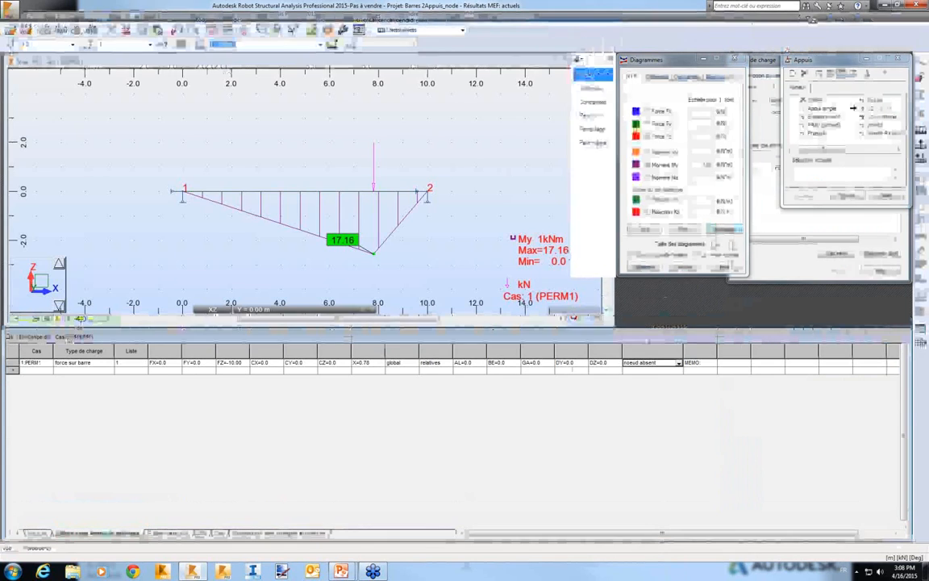
pyautogui.click(678, 364)
pyautogui.click(641, 380)
pyautogui.press('Return')
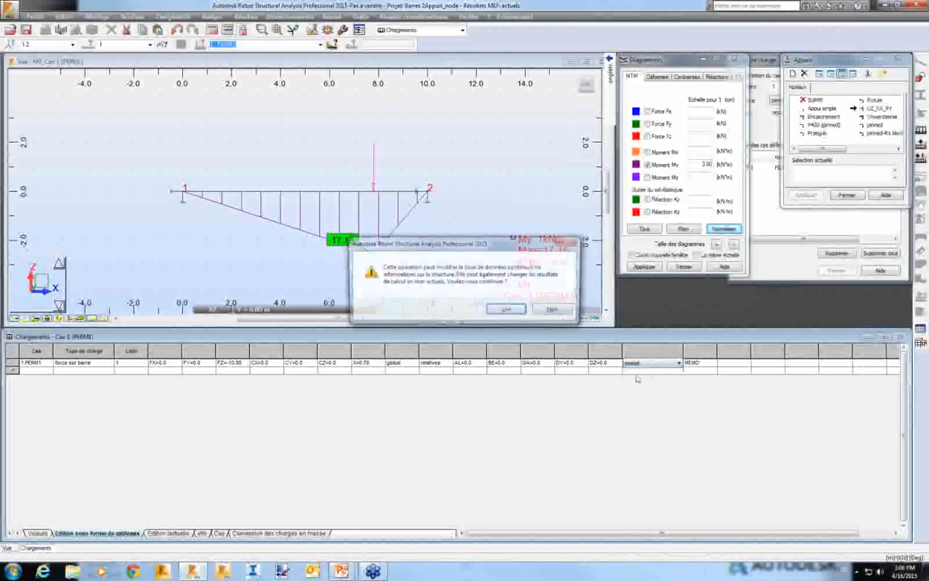
pyautogui.click(506, 310)
pyautogui.click(214, 32)
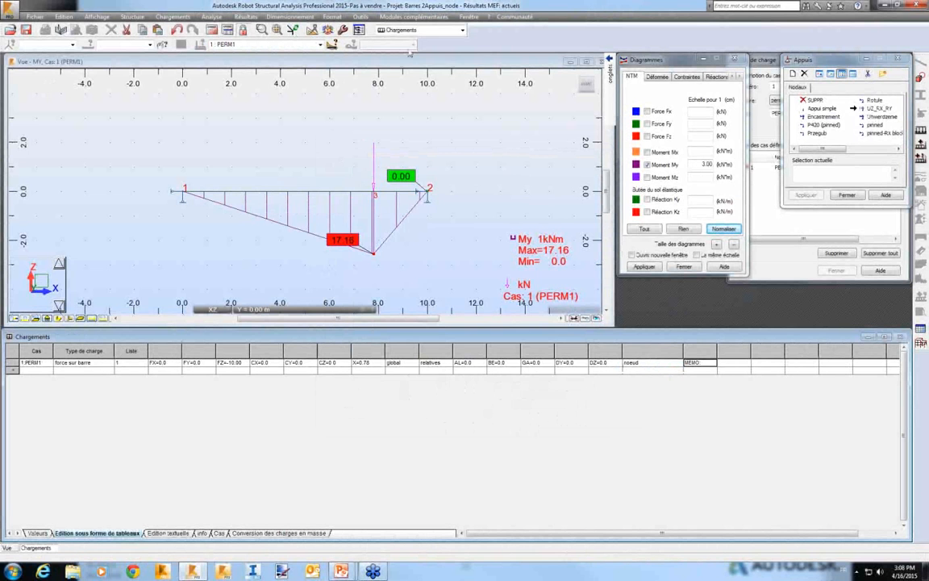
# - Rerun the steel verification of member 1, examine the simplified results of Barre_1, and close them without archiving
pyautogui.click(379, 31)
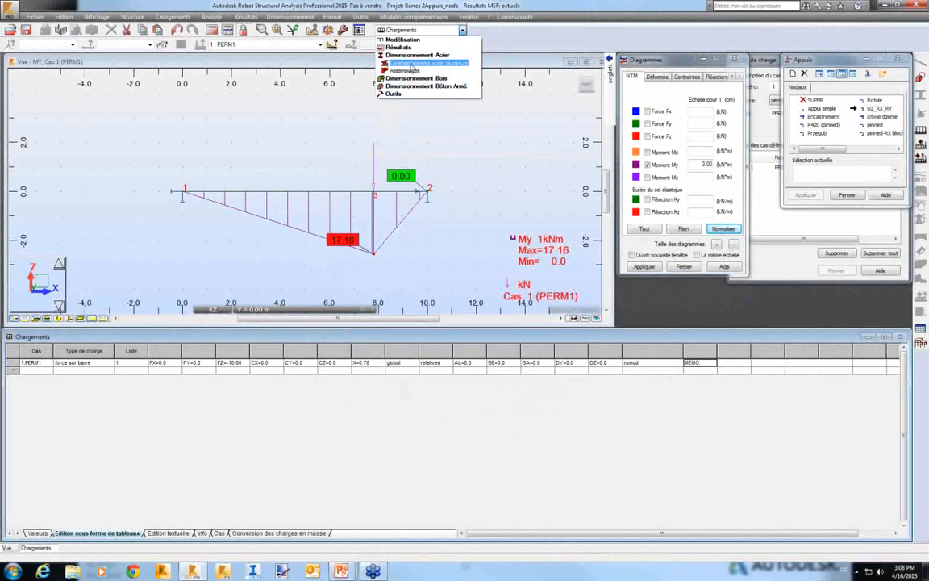
pyautogui.click(412, 64)
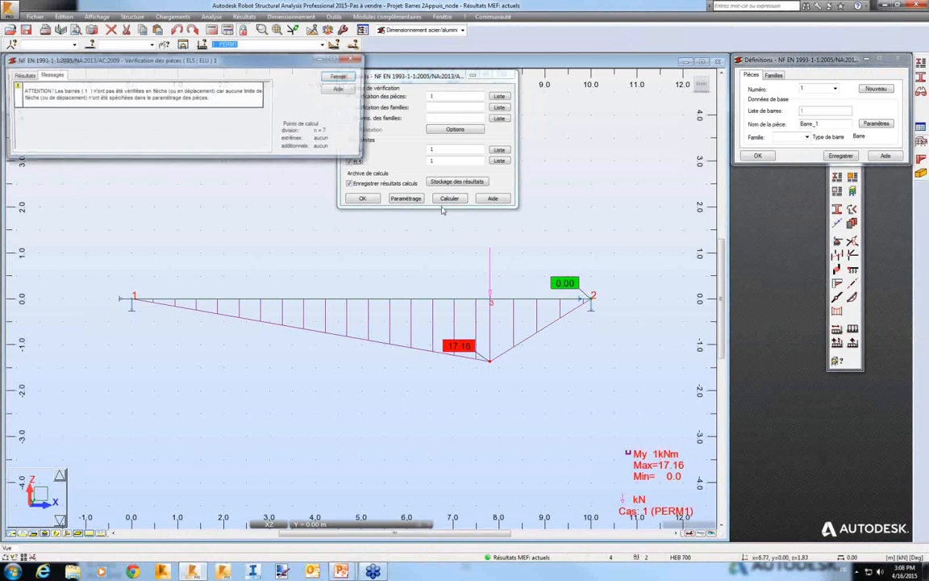
pyautogui.click(22, 75)
pyautogui.doubleClick(59, 95)
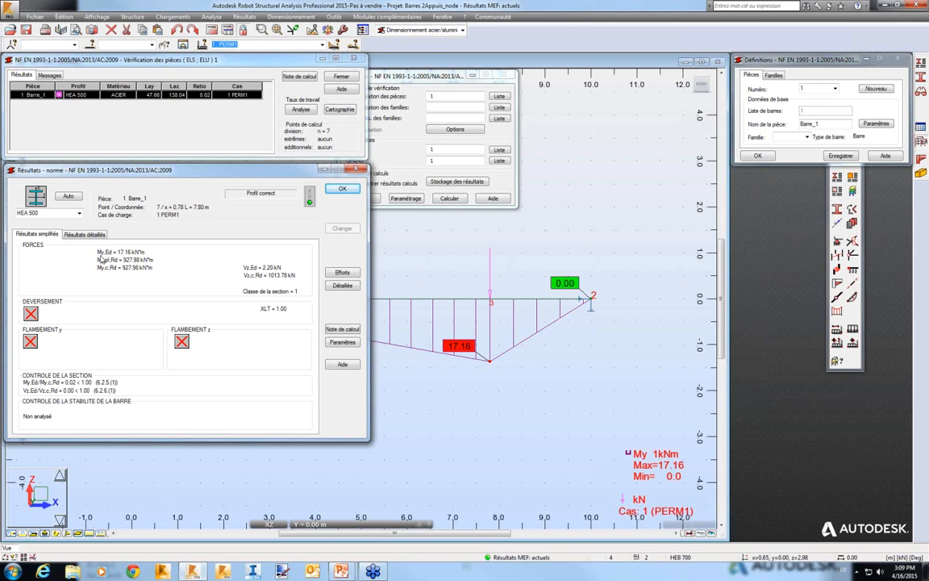
pyautogui.click(355, 168)
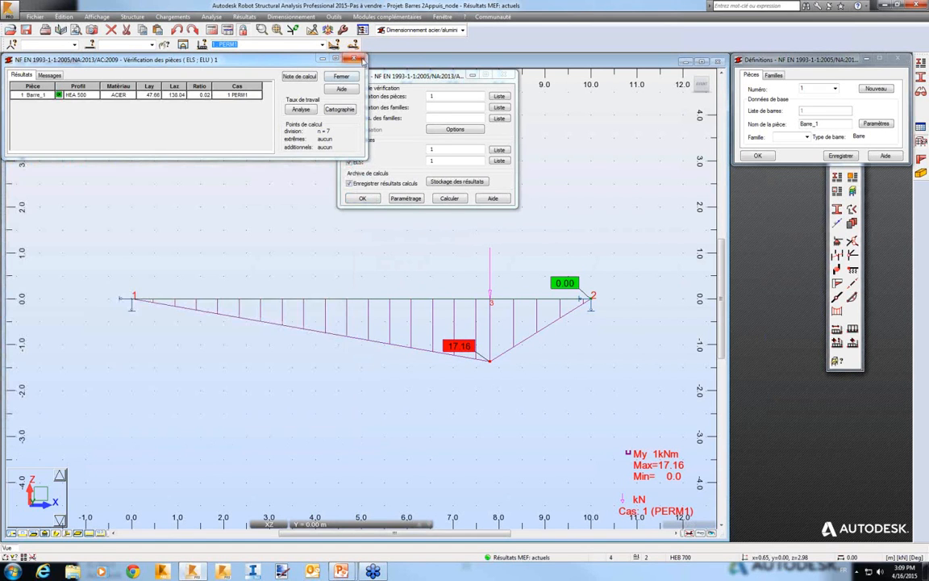
pyautogui.click(361, 58)
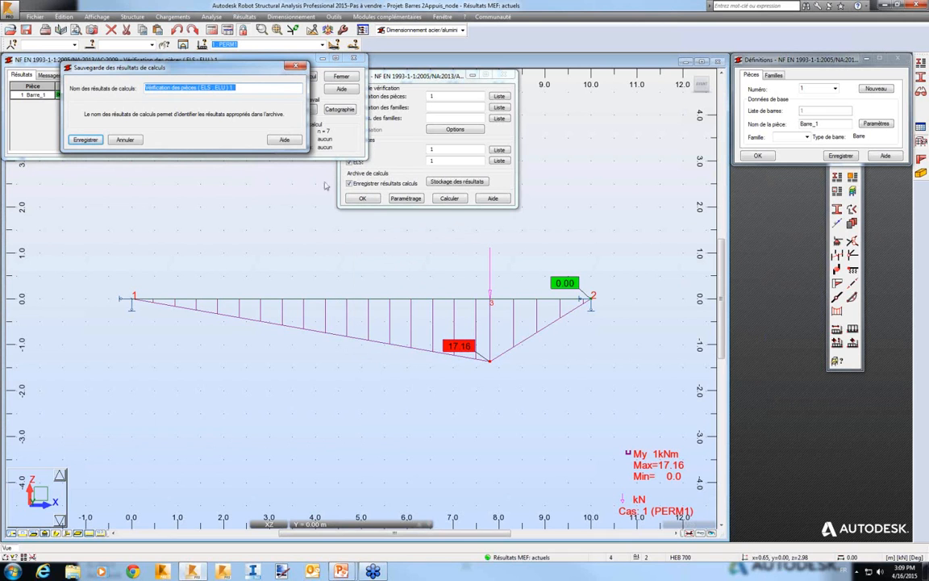
pyautogui.click(124, 141)
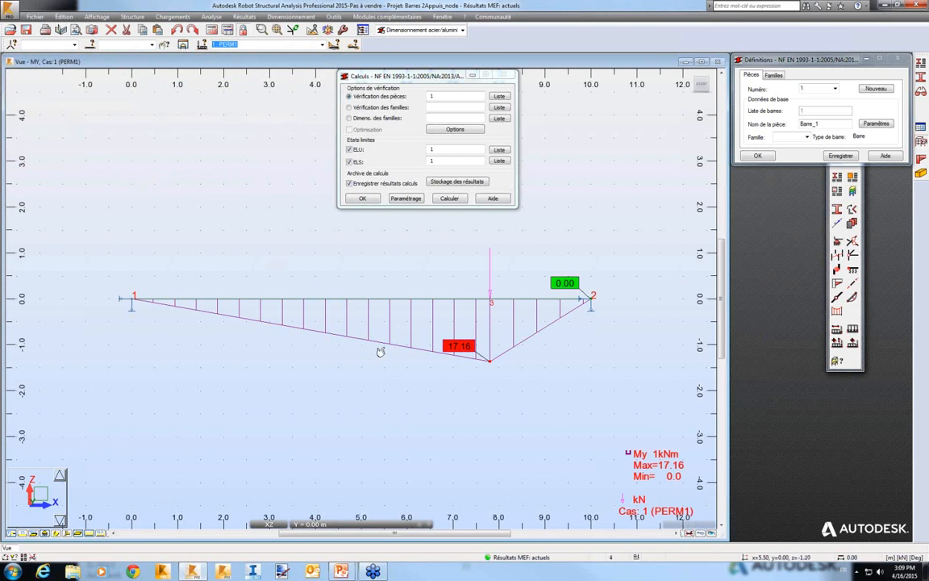
# - Switch to the slide show and advance to the advice on loaded/unloaded spans and combinations using the "Ou" operator
pyautogui.moveTo(374, 316); pyautogui.dragTo(346, 326)
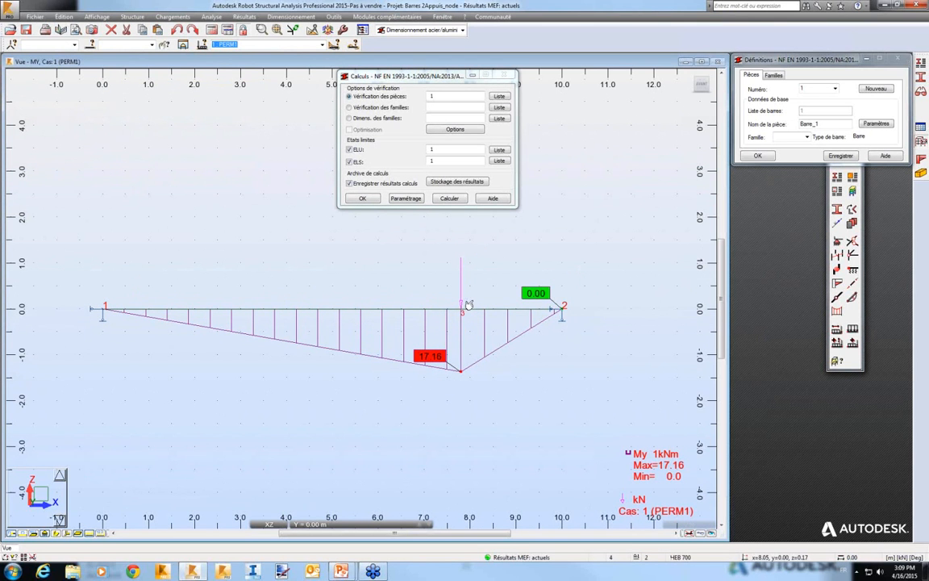
pyautogui.hotkey('alt', 'Tab')
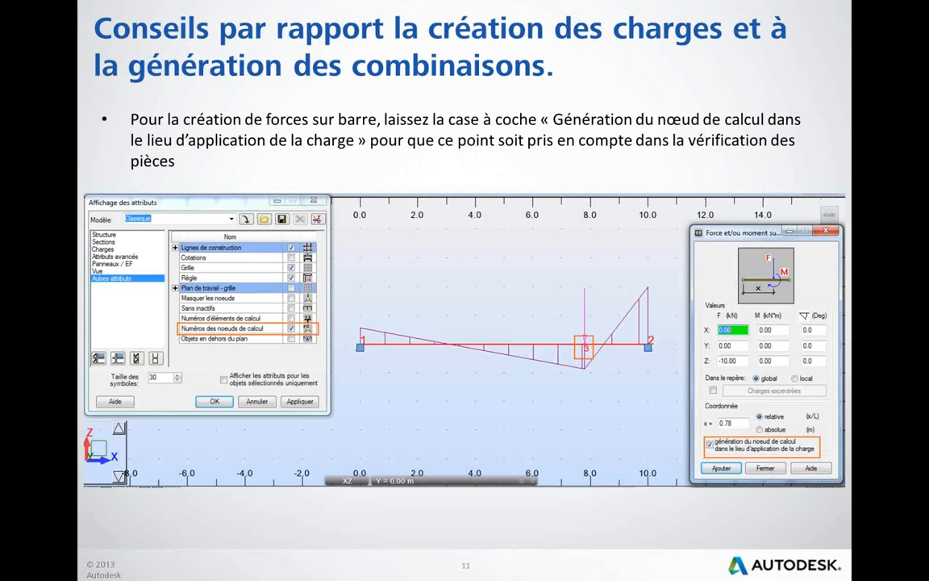
pyautogui.press('Right')
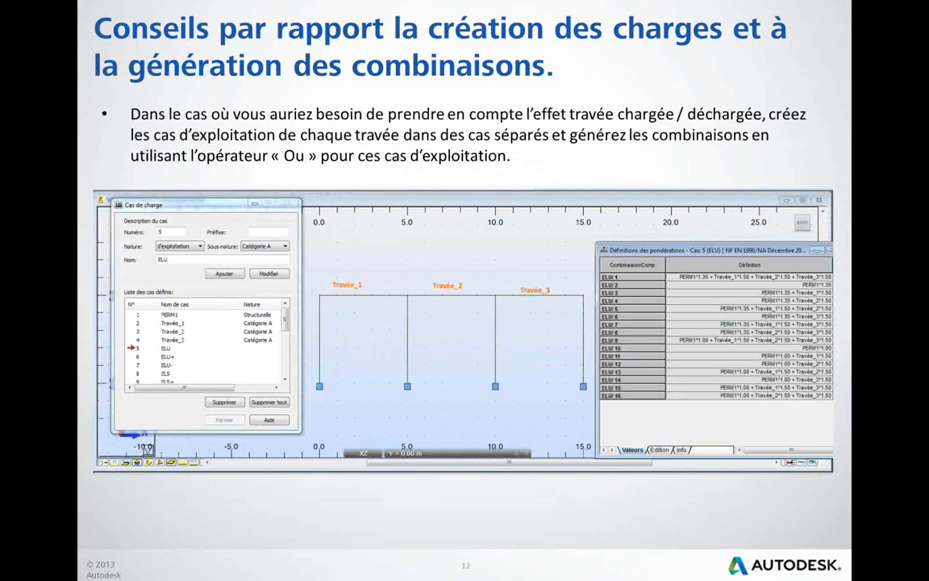
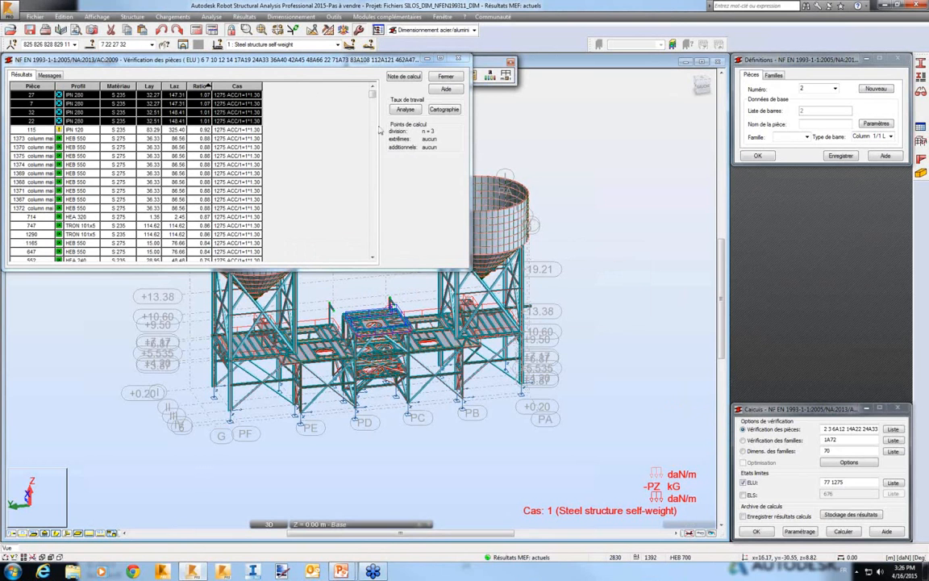
# - In the silo project, examine the sections assigned to family 1, tower's columns, and close the section selection unchanged
pyautogui.moveTo(471, 271); pyautogui.dragTo(476, 278)
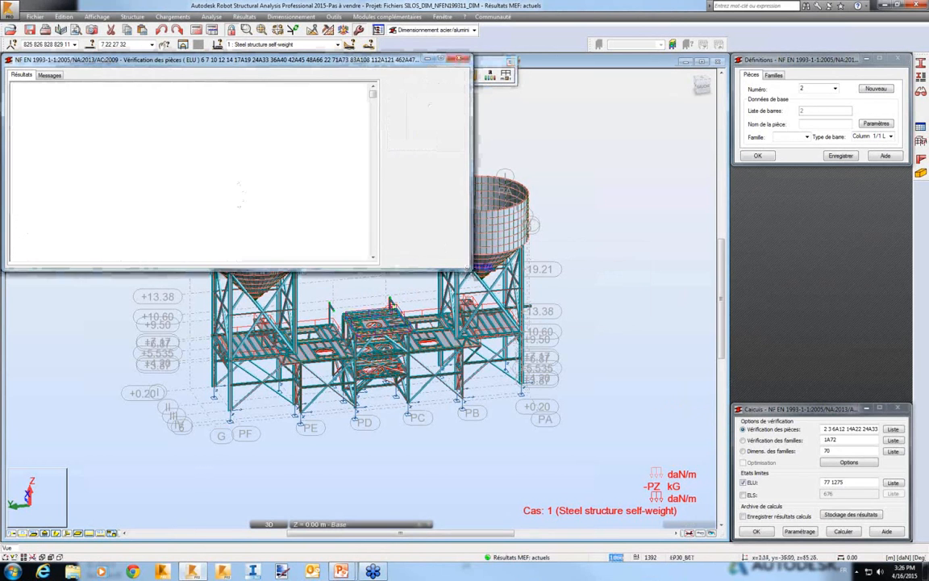
pyautogui.moveTo(578, 247); pyautogui.dragTo(569, 299, button='middle')
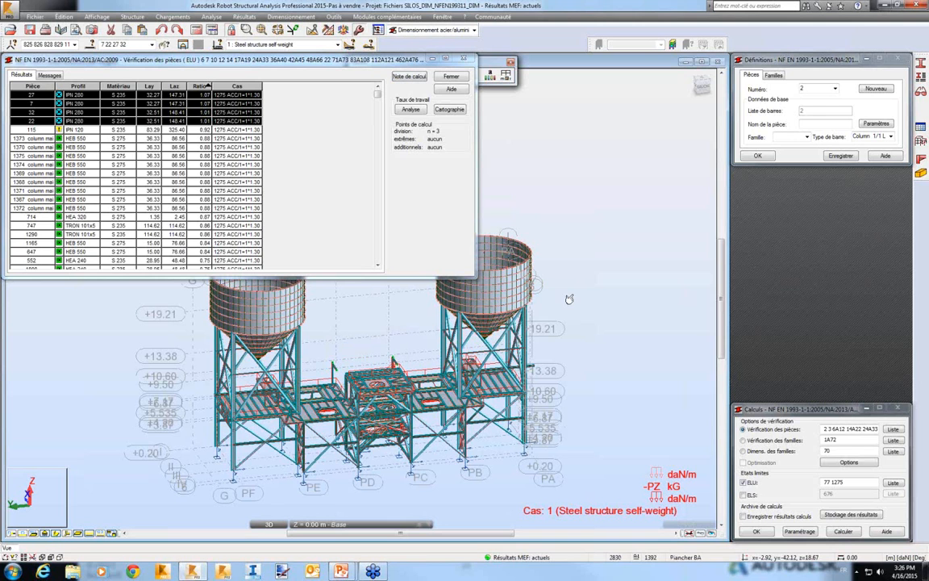
pyautogui.click(774, 75)
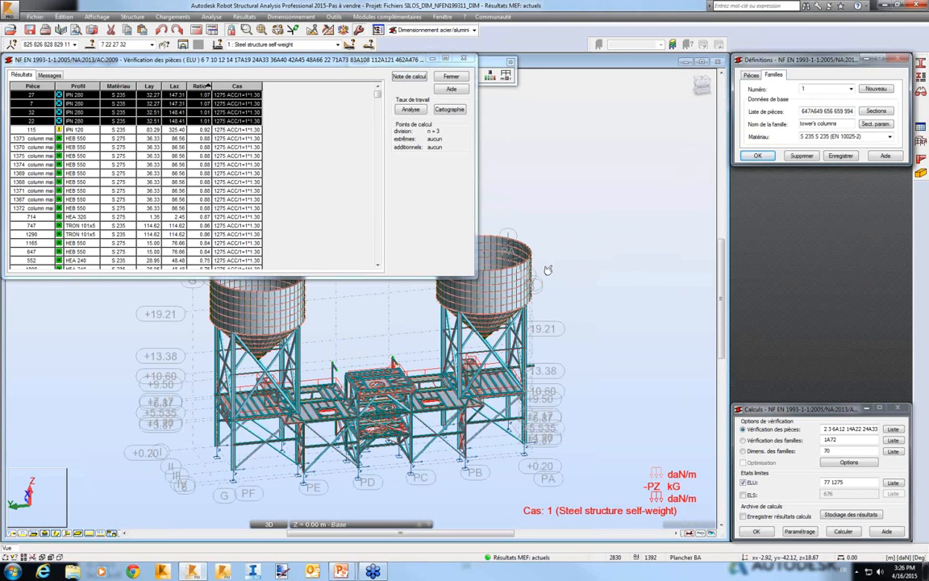
pyautogui.moveTo(565, 261); pyautogui.dragTo(625, 251, button='middle')
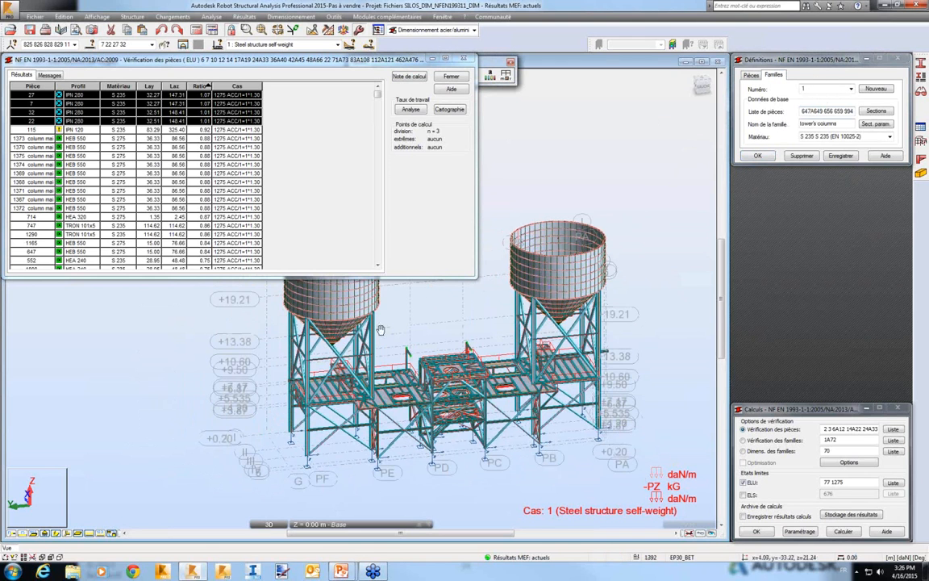
pyautogui.moveTo(382, 332); pyautogui.dragTo(390, 345, button='middle')
pyautogui.scroll(2, 321, 351)
pyautogui.click(876, 110)
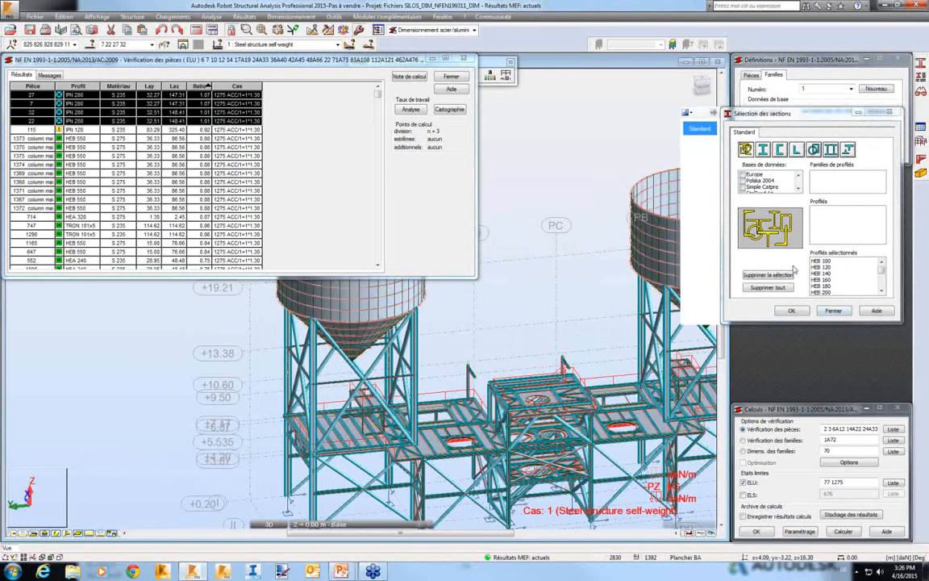
pyautogui.click(892, 112)
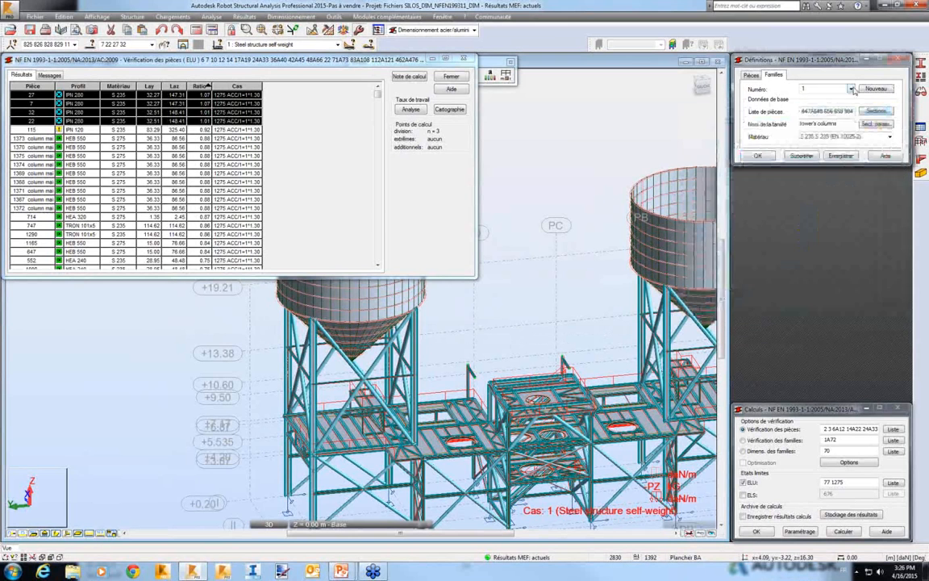
# - Choose family 64, the bracing family, and examine its selected sections without changing them
pyautogui.click(851, 89)
pyautogui.moveTo(852, 140); pyautogui.dragTo(848, 215)
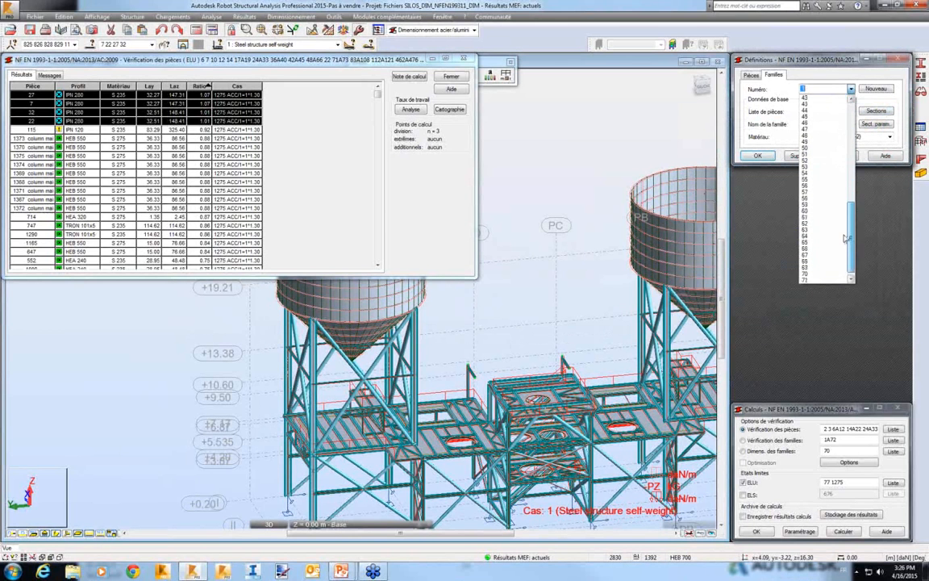
pyautogui.click(805, 242)
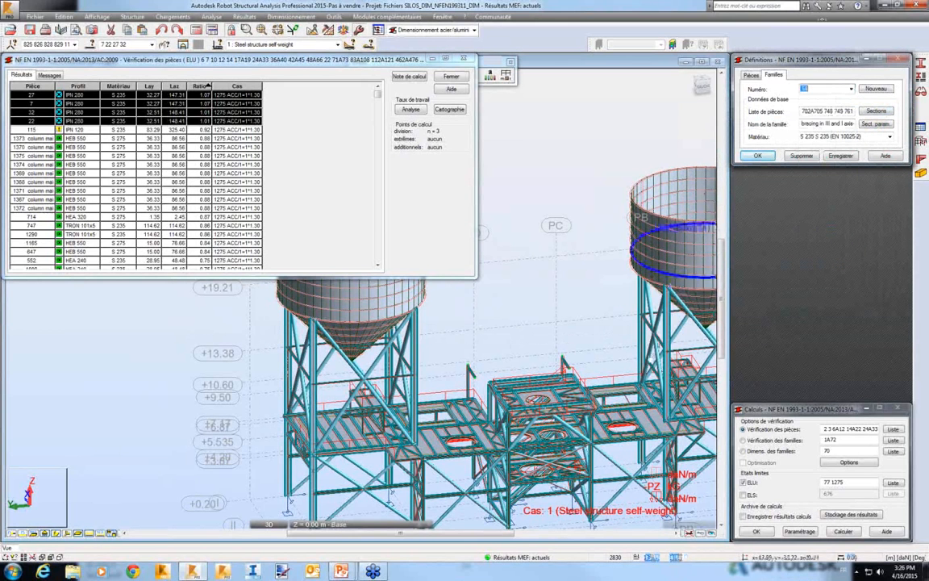
pyautogui.moveTo(639, 352); pyautogui.dragTo(554, 367, button='middle')
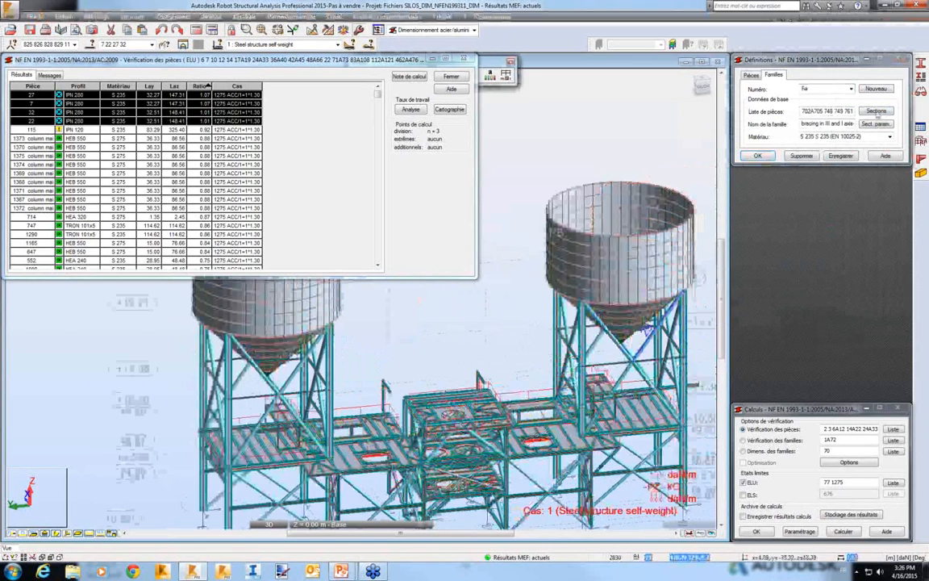
pyautogui.click(876, 112)
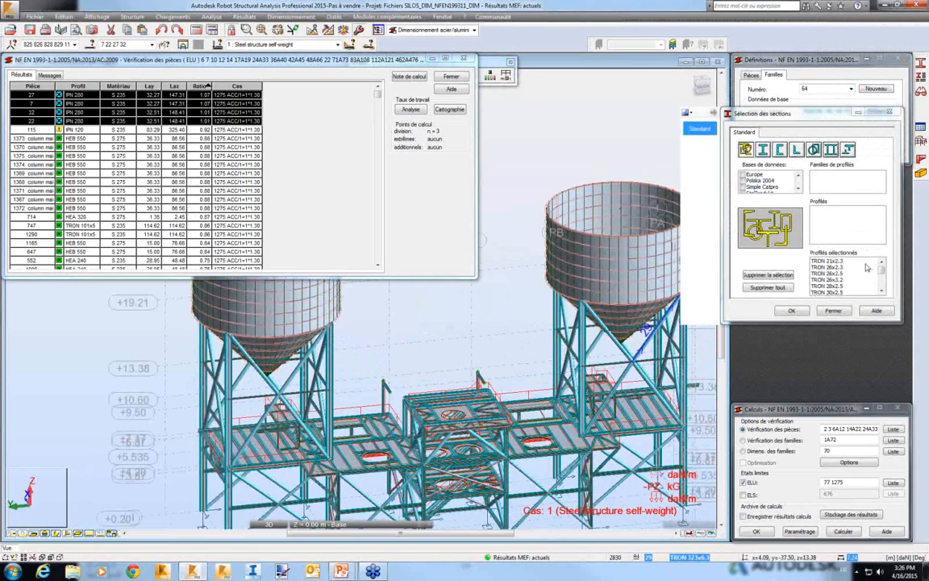
pyautogui.click(891, 112)
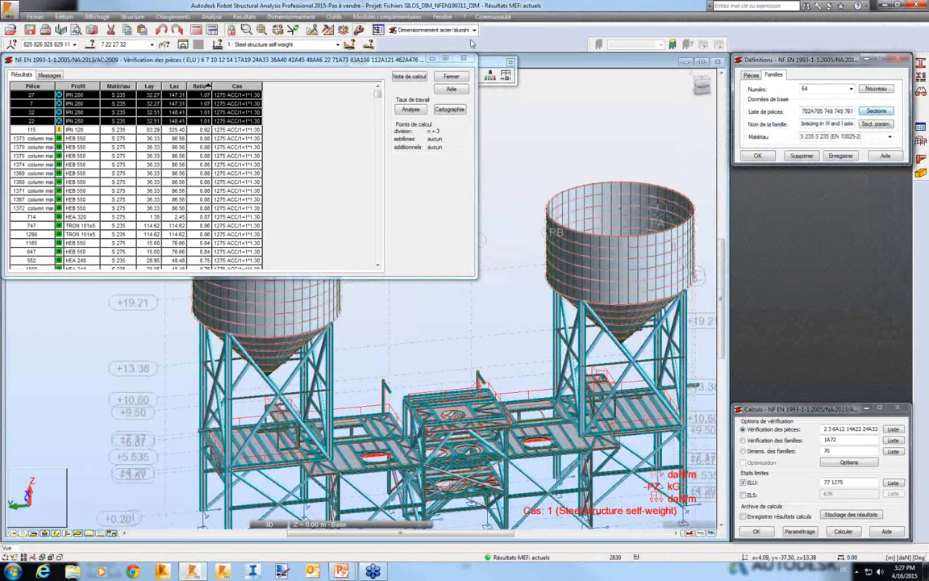
# - Close the member verification results and set up the dimensioning of families 1A72 with optimisation enabled
pyautogui.click(33, 87)
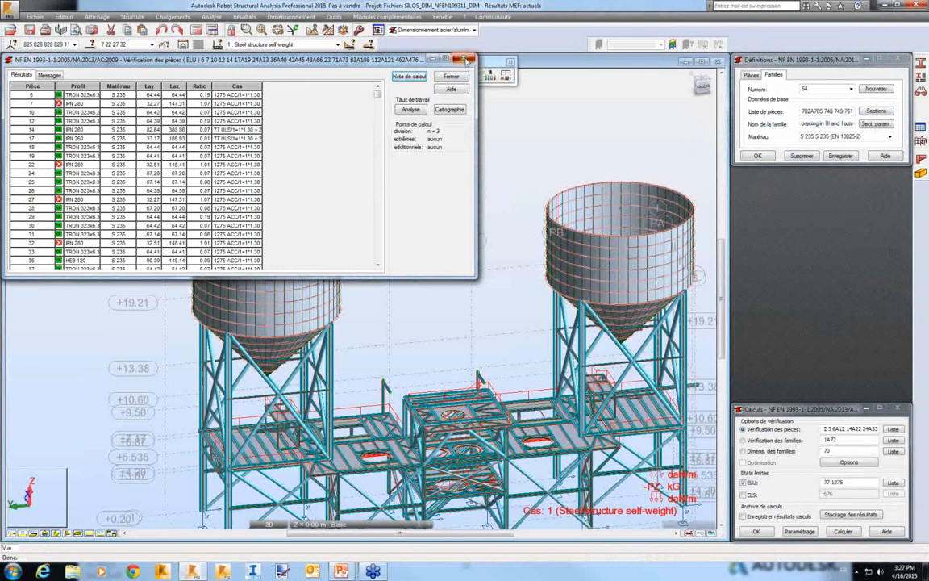
pyautogui.click(466, 60)
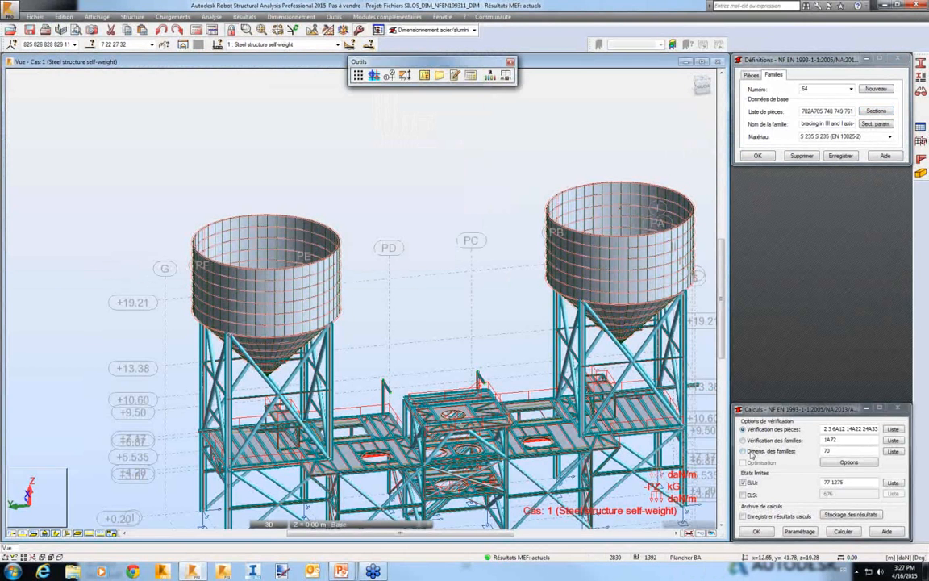
pyautogui.click(795, 452)
pyautogui.write('1')
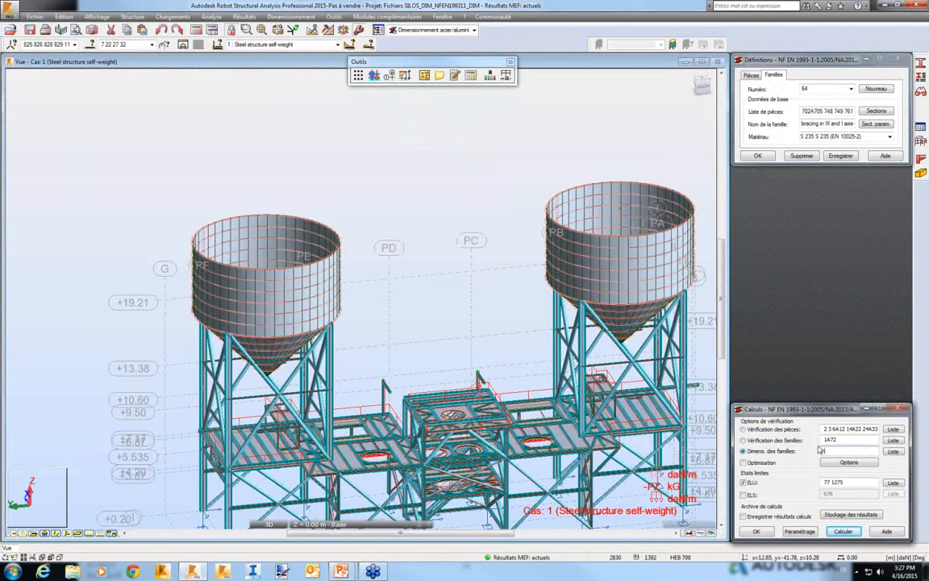
pyautogui.write('A72')
pyautogui.click(848, 463)
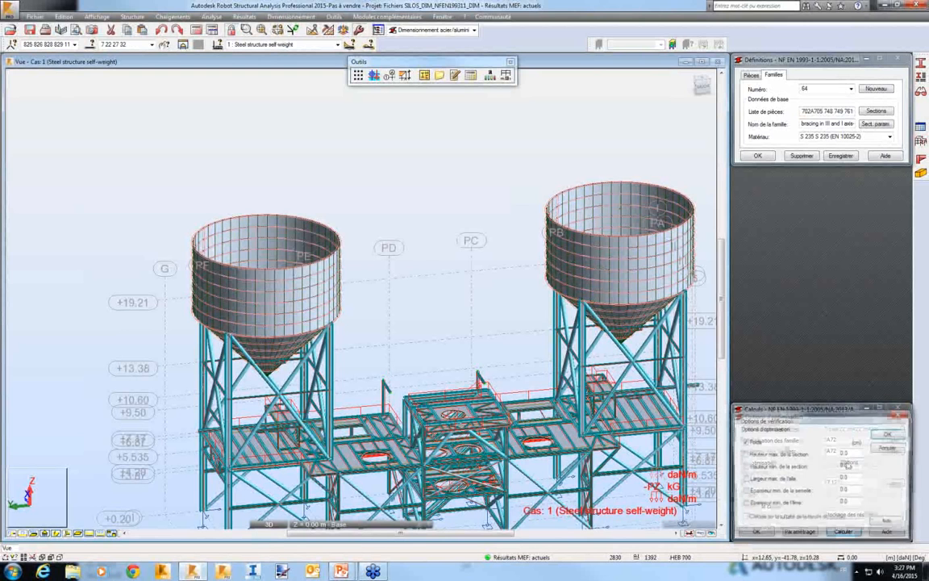
pyautogui.click(890, 435)
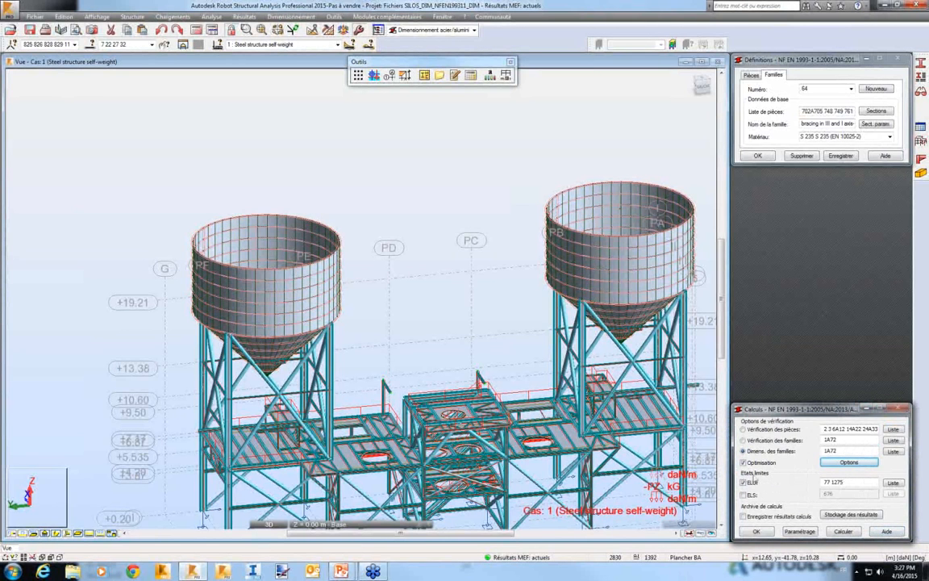
# - Run the family dimensioning calculation and enlarge the results window to show more families
pyautogui.click(844, 534)
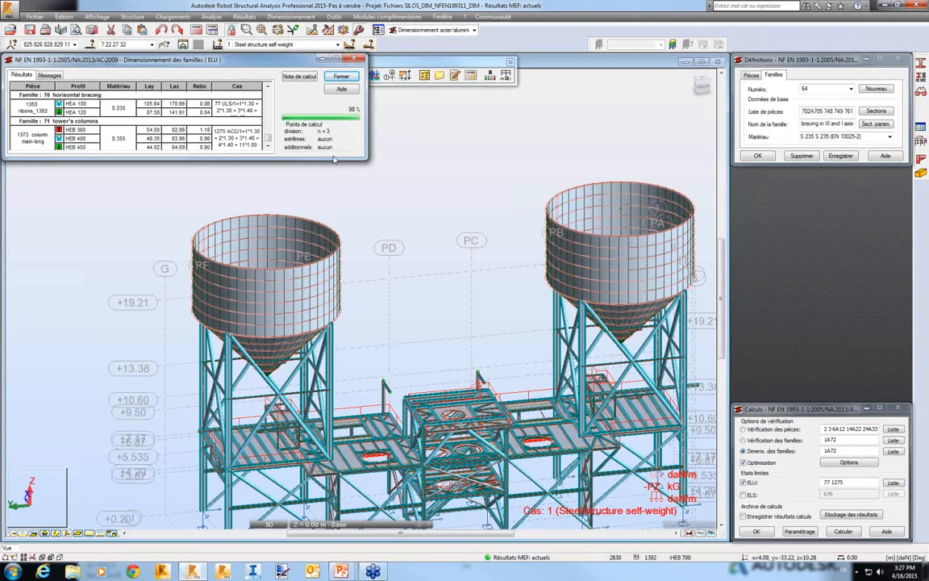
pyautogui.click(22, 74)
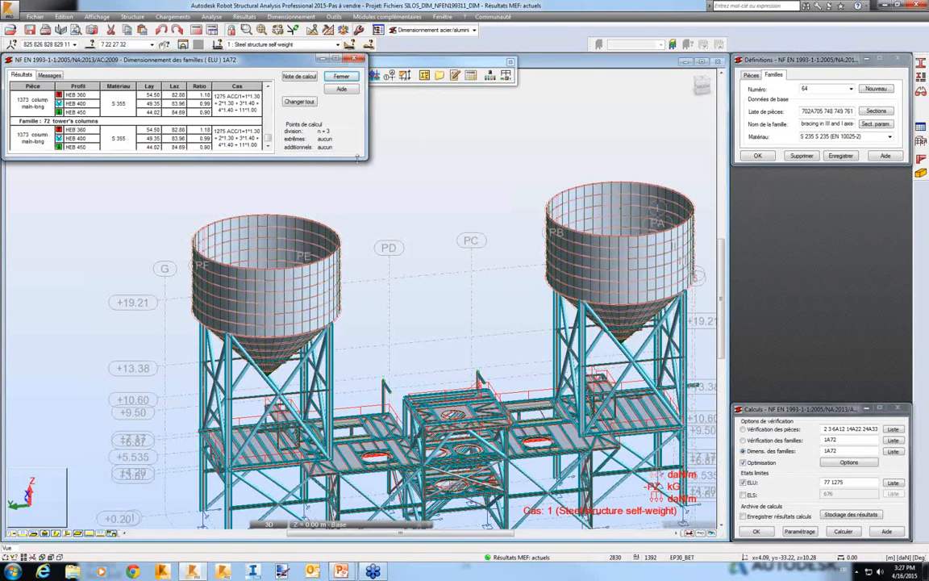
pyautogui.moveTo(366, 159); pyautogui.dragTo(371, 246)
# - Turn on the "Profilés - légende par couleurs" section attribute to colour the silo structure's bars by profile
pyautogui.rightClick(390, 269)
pyautogui.click(436, 367)
pyautogui.moveTo(701, 62); pyautogui.dragTo(599, 81)
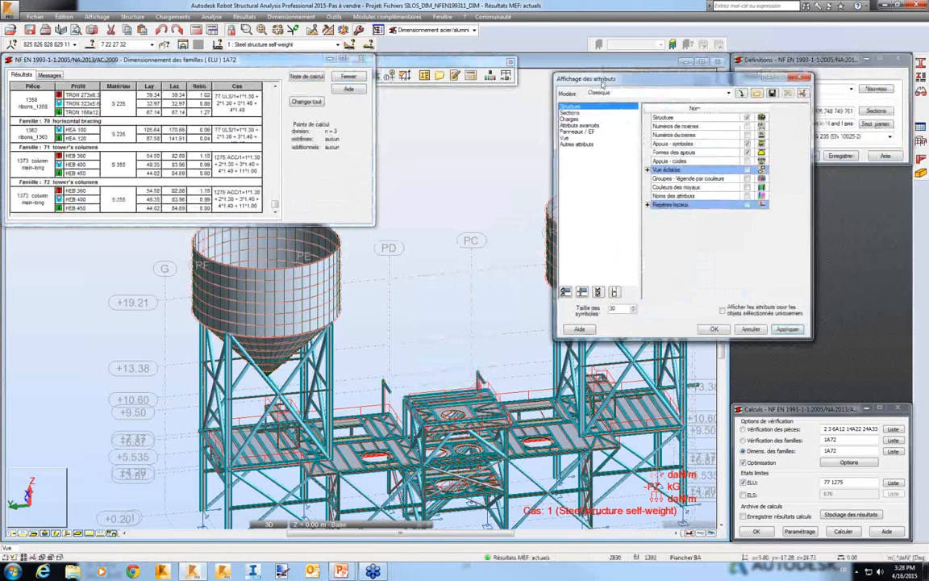
pyautogui.click(563, 113)
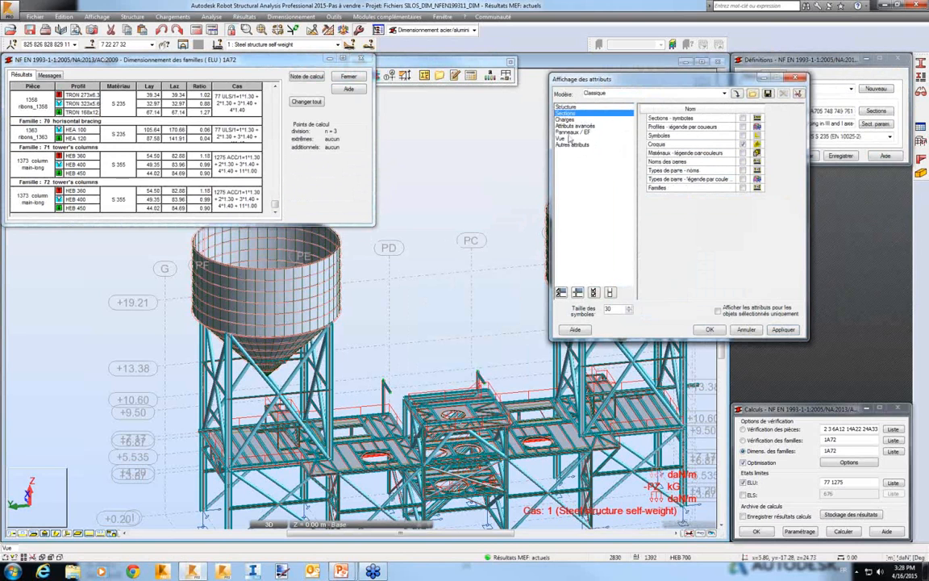
pyautogui.click(743, 127)
pyautogui.click(787, 331)
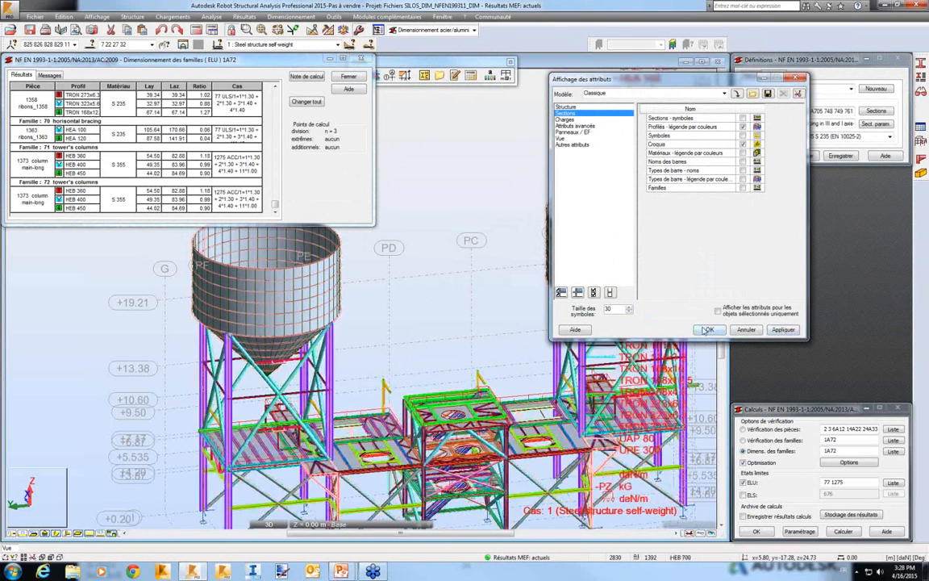
# - Confirm the profile colour display, apply the proposed sections to all the dimensioned families, and close the dimensioning results
pyautogui.click(709, 330)
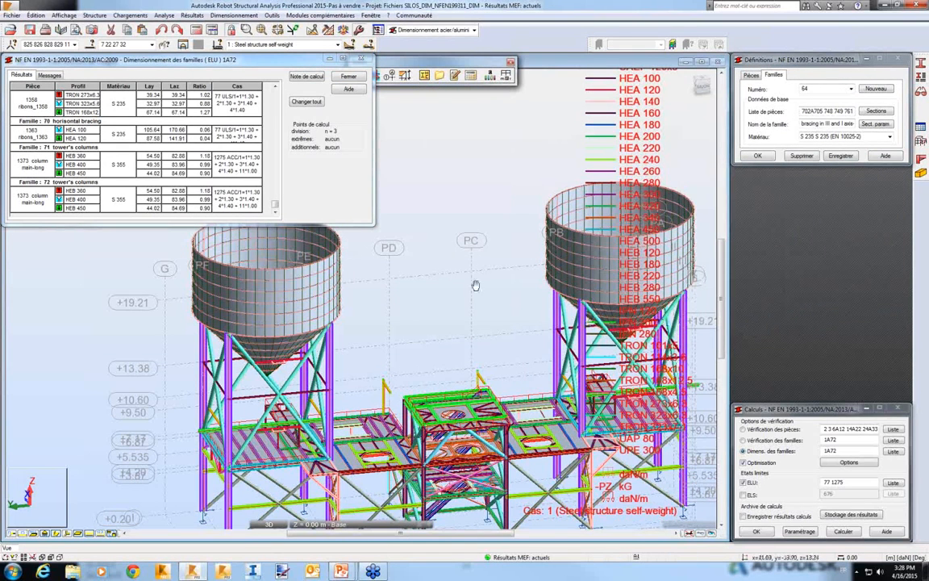
pyautogui.moveTo(476, 285); pyautogui.dragTo(395, 263, button='middle')
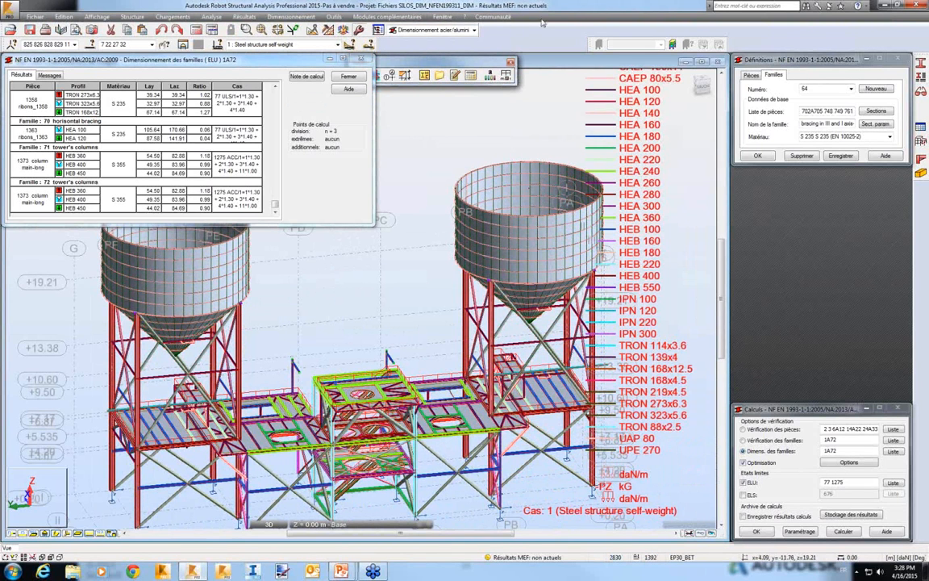
pyautogui.click(365, 58)
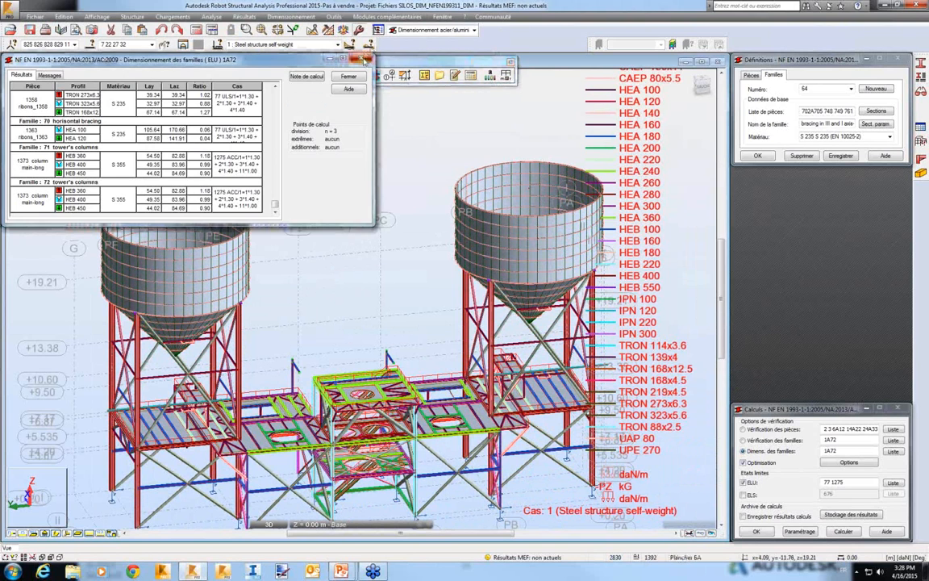
# - Recalculate the structure with the changed sections, continuing past the separate-nodes and calculation warnings
pyautogui.click(211, 30)
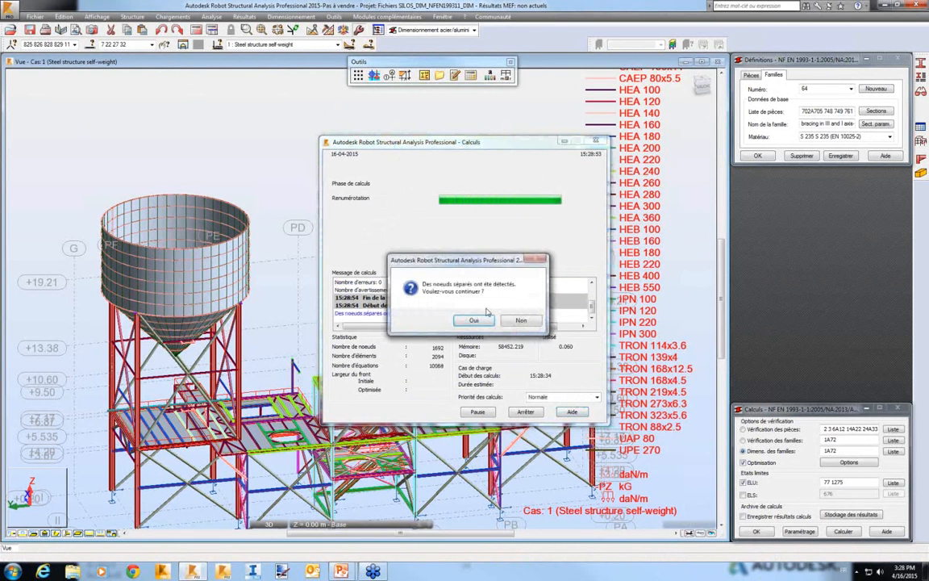
pyautogui.click(427, 291)
pyautogui.click(455, 321)
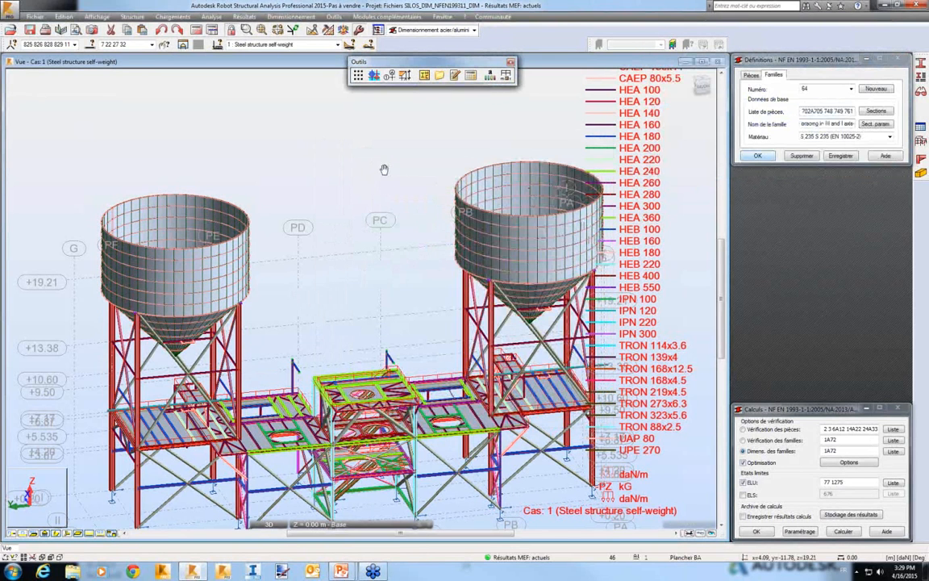
# - Run the ULS verification of families 1A72, enlarge the results window, and sort the families by descending ratio
pyautogui.moveTo(384, 170); pyautogui.dragTo(342, 110)
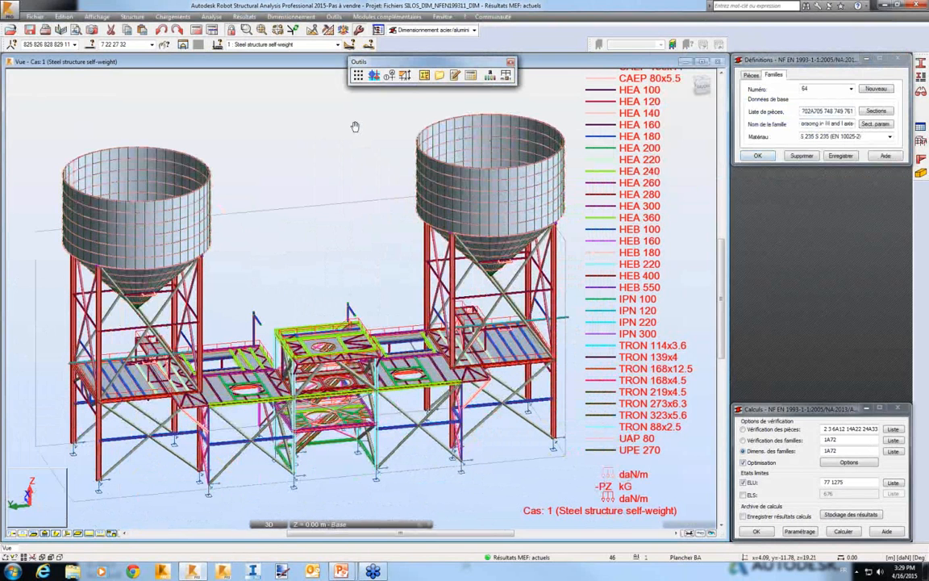
pyautogui.click(772, 442)
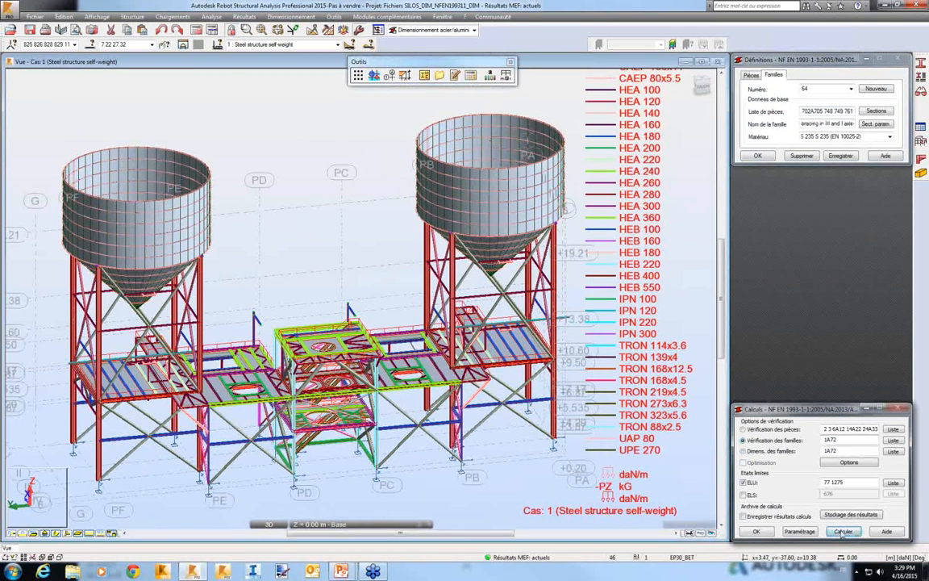
pyautogui.click(843, 532)
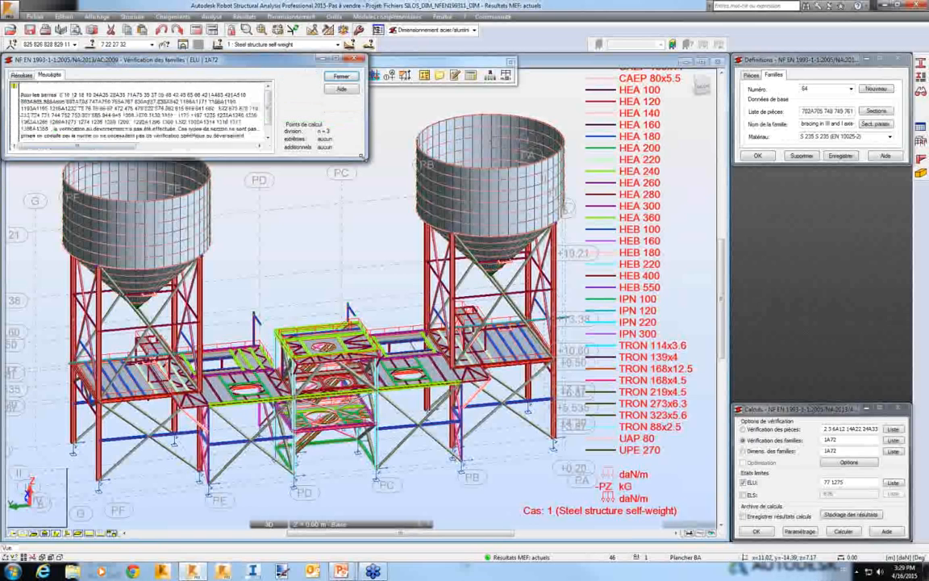
pyautogui.moveTo(368, 166); pyautogui.dragTo(377, 301)
pyautogui.click(22, 76)
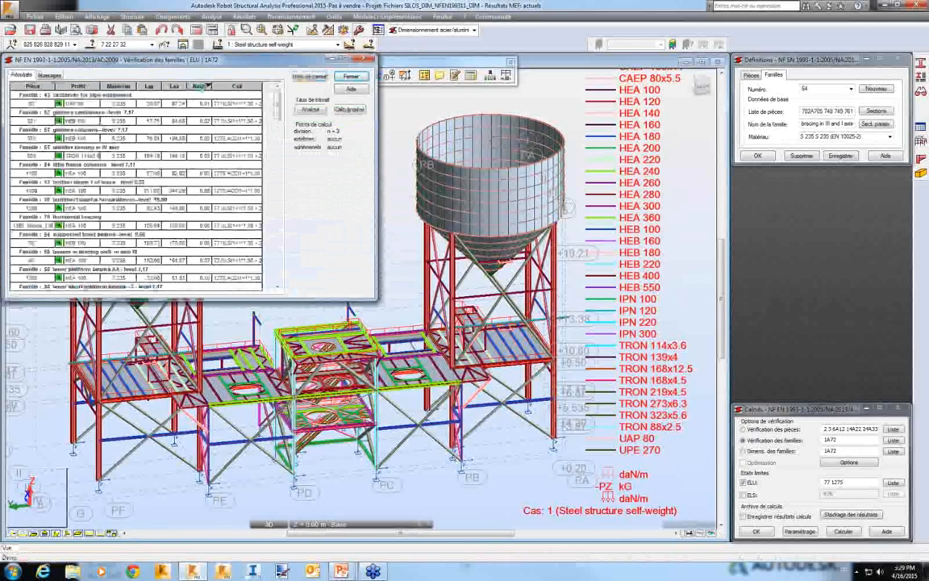
pyautogui.click(199, 85)
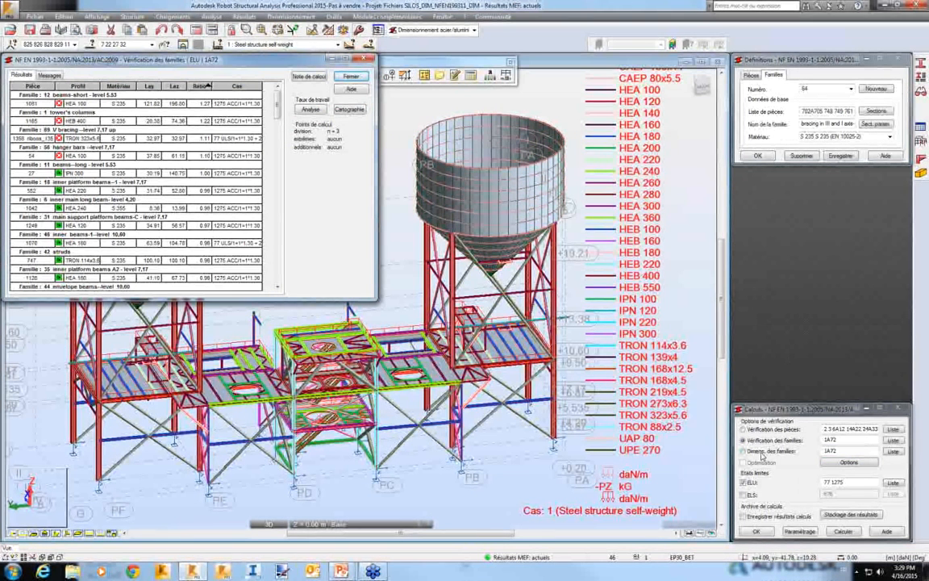
# - Switch to family dimensioning without optimisation, limit it to families 1, 12, 56 and 69, and run the calculation
pyautogui.click(762, 453)
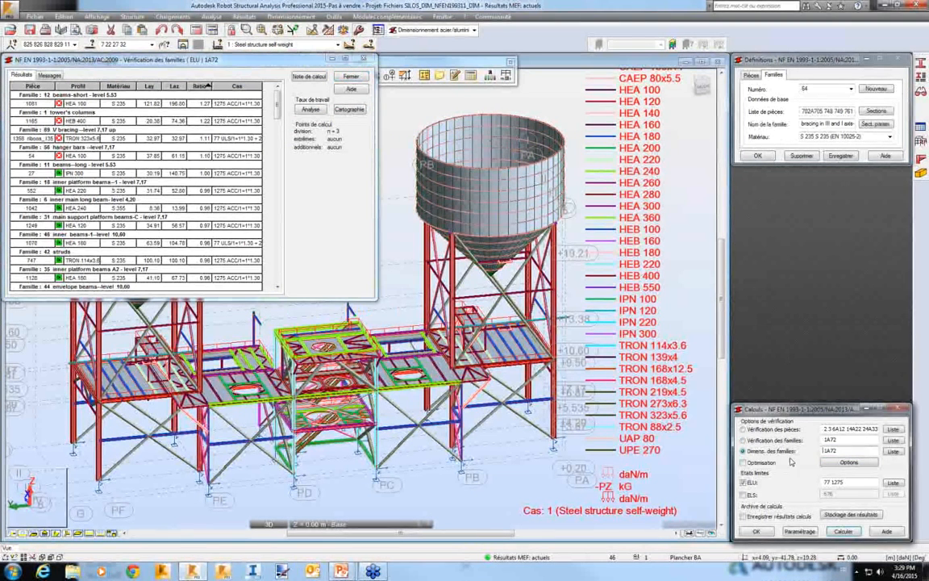
pyautogui.moveTo(841, 452); pyautogui.dragTo(804, 459)
pyautogui.write('12 1 69 ')
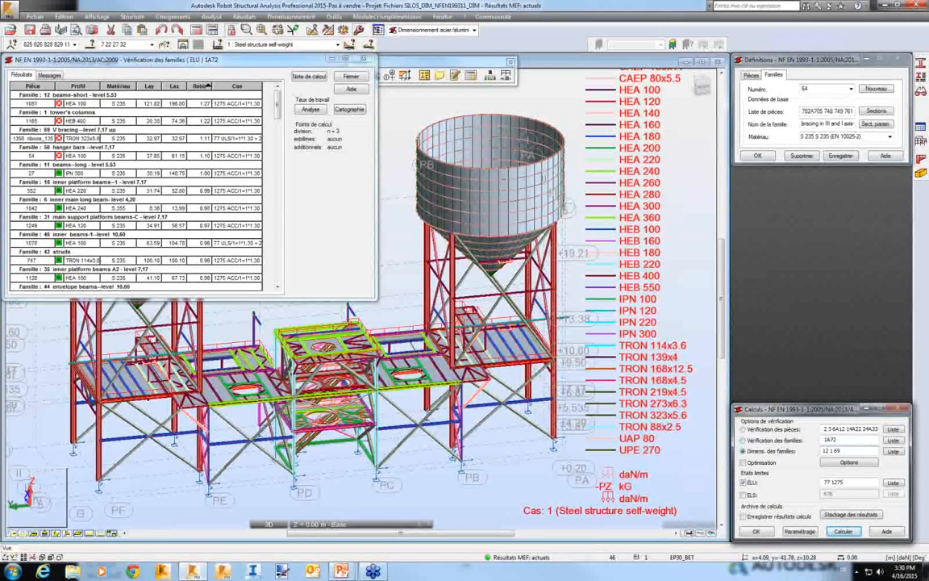
pyautogui.write('66')
pyautogui.click(844, 533)
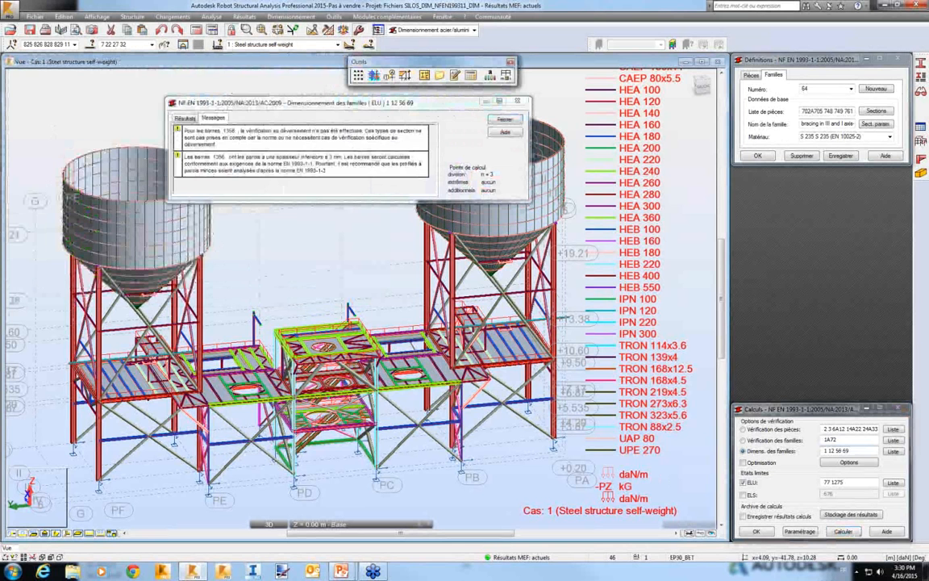
# - Show all the proposed profiles in the dimensioning results and apply them to families 1, 12, 56 and 69
pyautogui.click(185, 118)
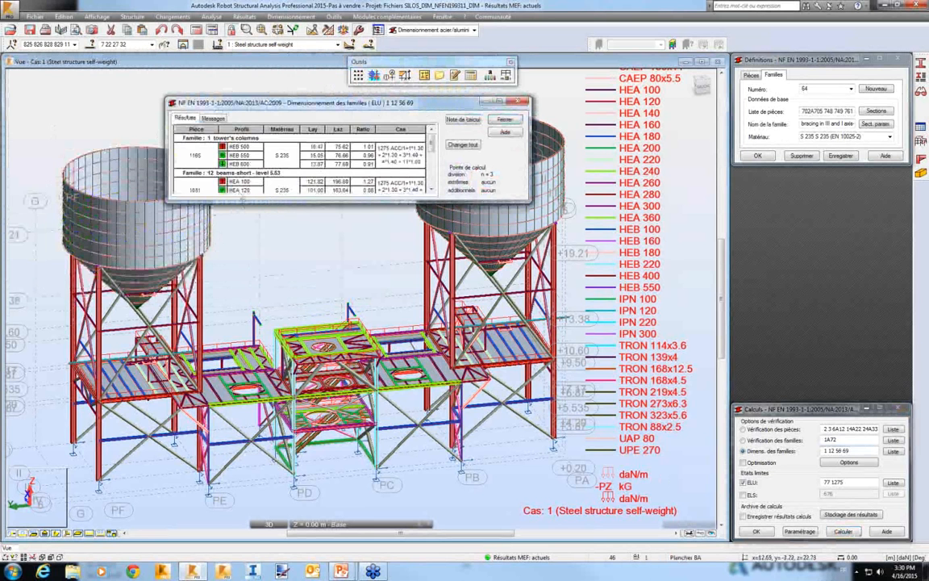
pyautogui.moveTo(188, 200); pyautogui.dragTo(188, 323)
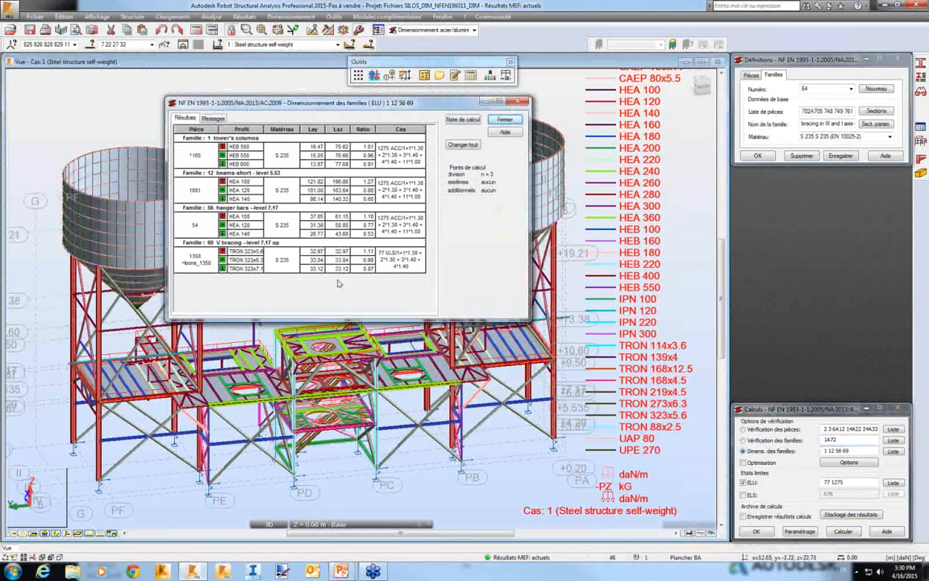
pyautogui.click(462, 146)
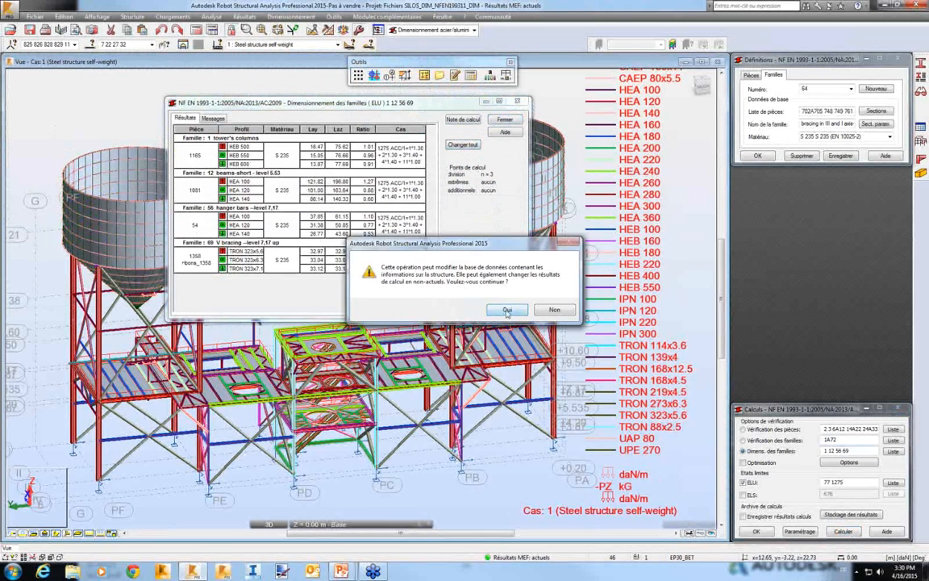
pyautogui.click(506, 310)
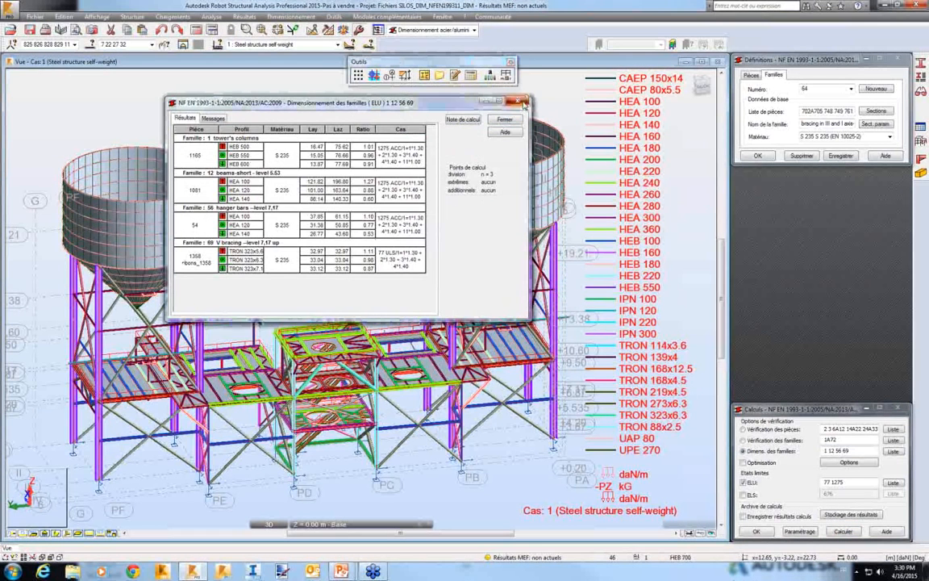
# - Close the dimensioning results and recalculate the structure, continuing past the separate-nodes and calculation warnings
pyautogui.click(522, 103)
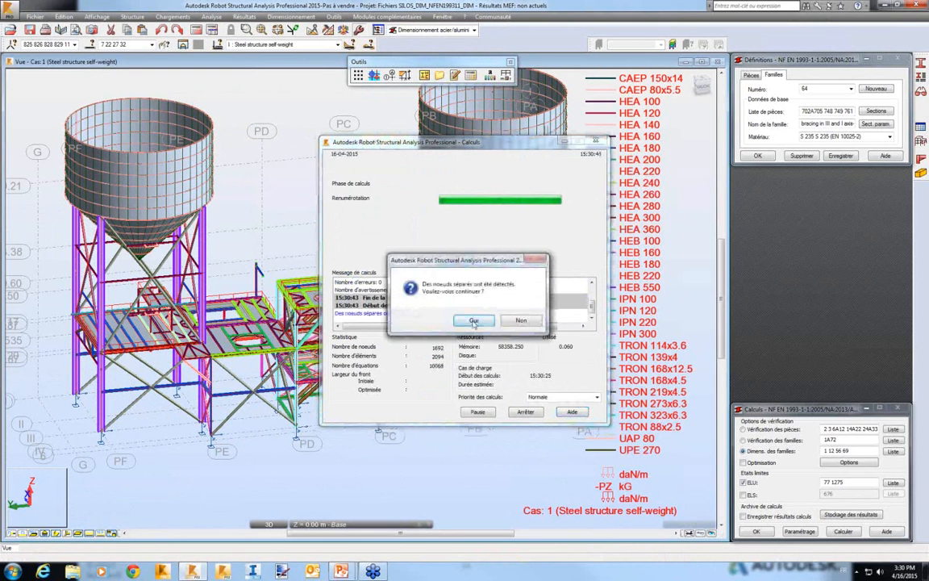
pyautogui.click(473, 324)
pyautogui.click(447, 324)
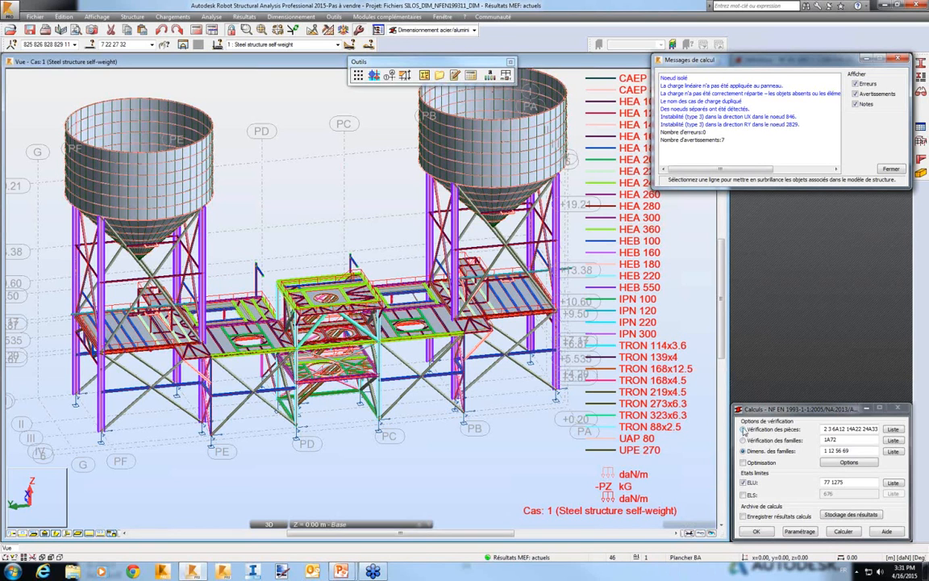
# - Run a member verification for the ELS limit state only, using load case 676
pyautogui.click(744, 430)
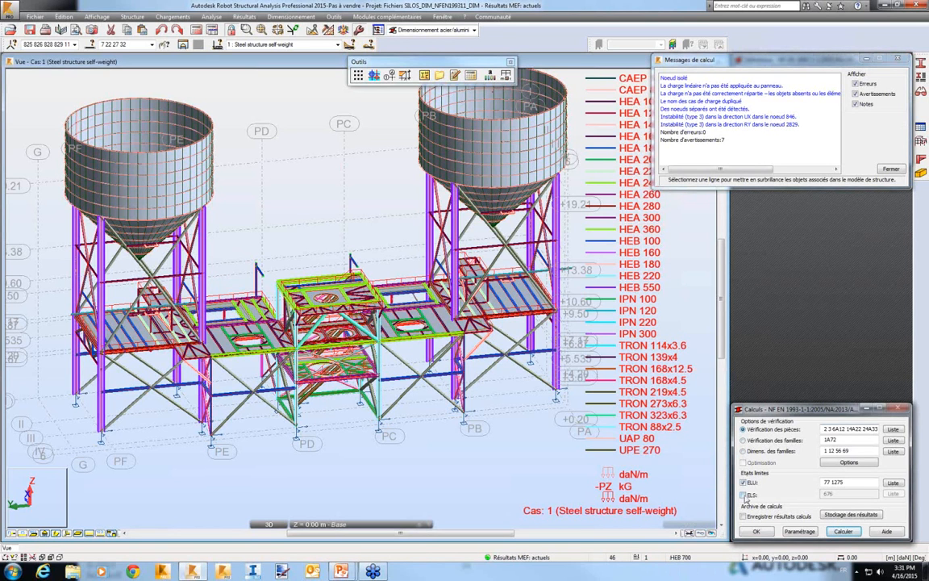
pyautogui.click(743, 495)
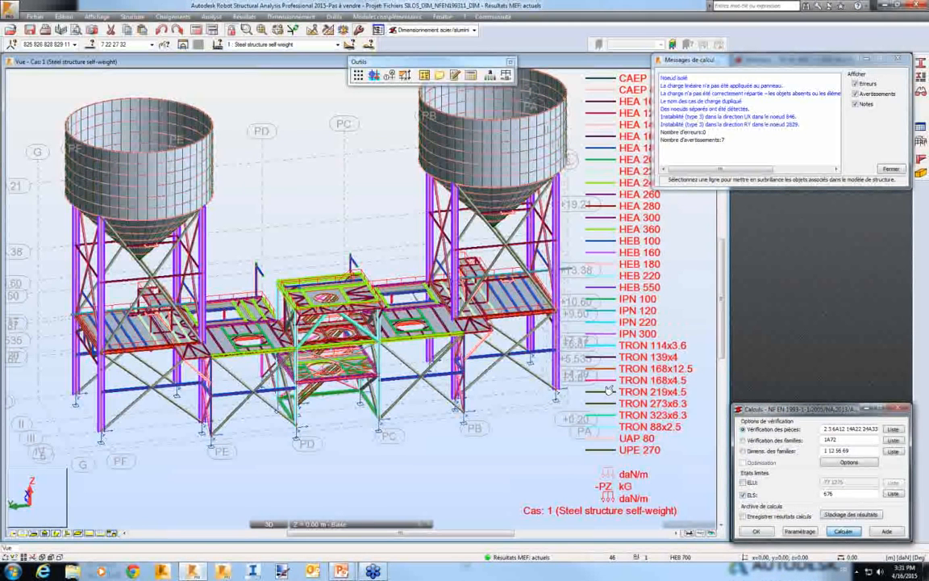
pyautogui.press('Return')
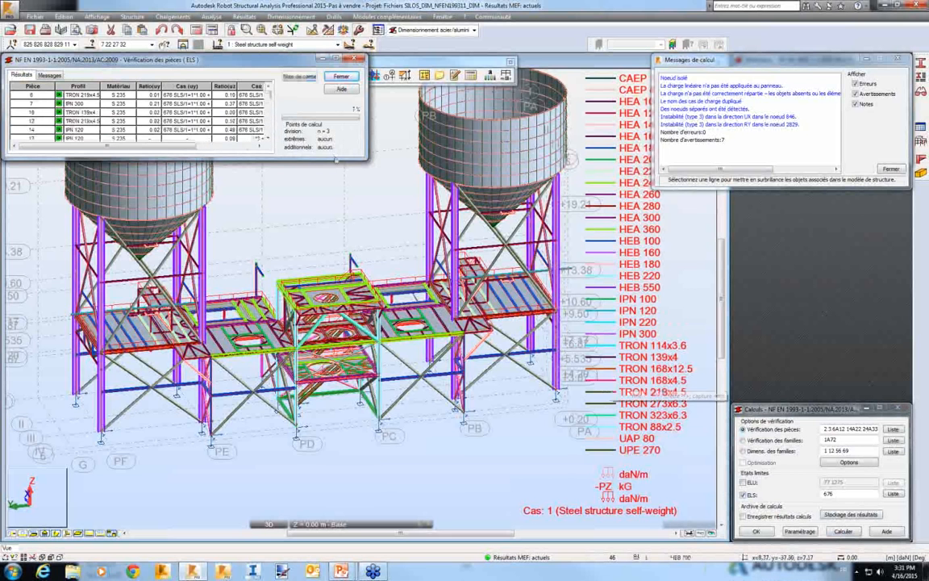
# - Enlarge the ELS verification results and sort the members by descending Ratio(uz)
pyautogui.moveTo(335, 159); pyautogui.dragTo(321, 396)
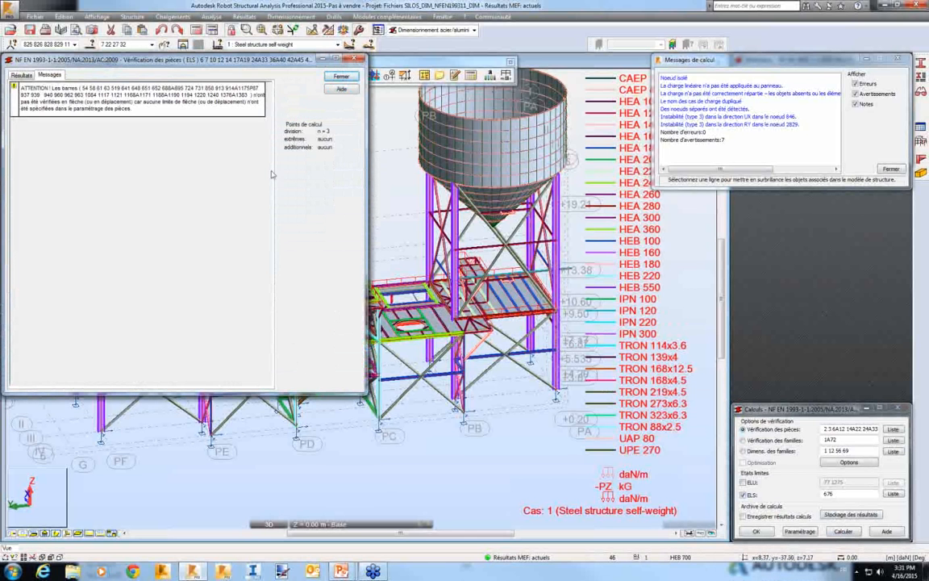
pyautogui.click(20, 75)
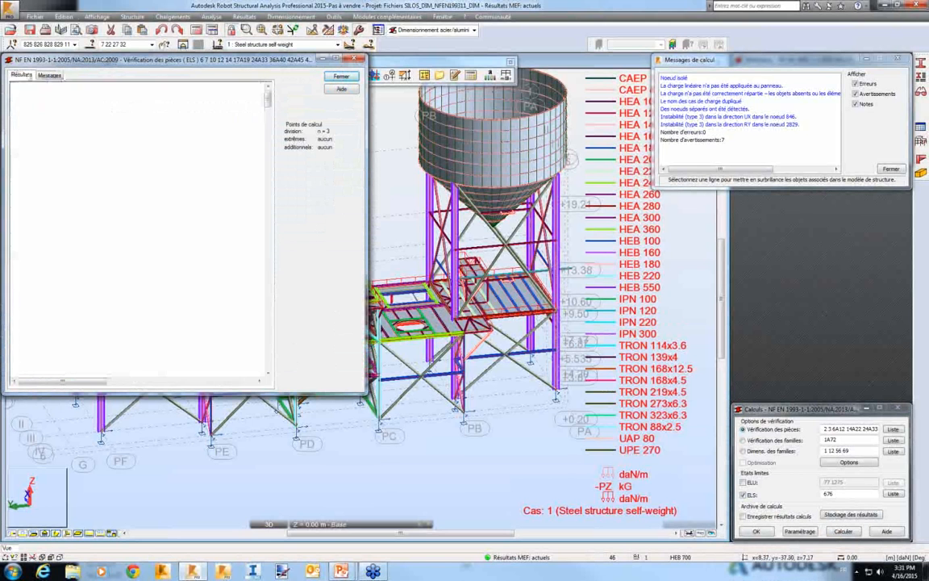
pyautogui.click(233, 86)
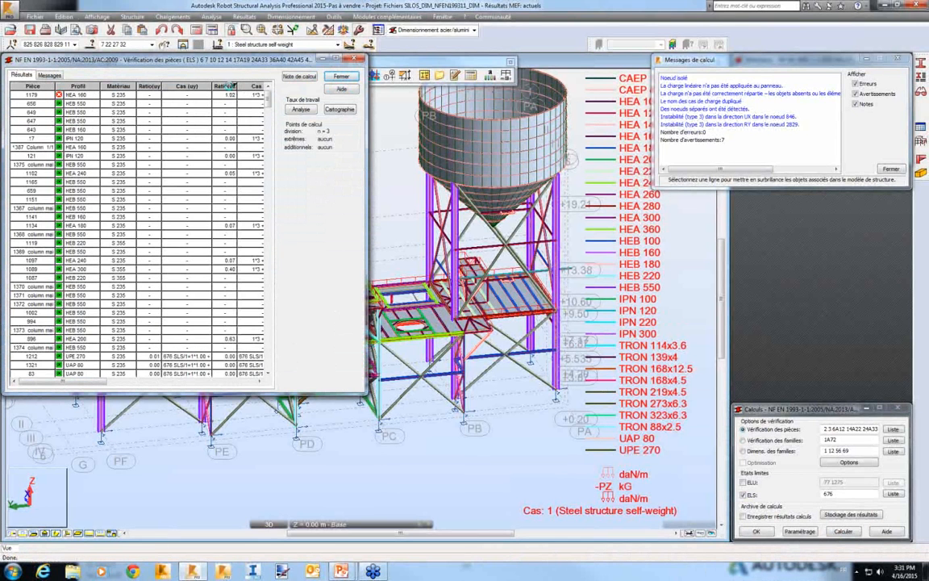
pyautogui.click(232, 86)
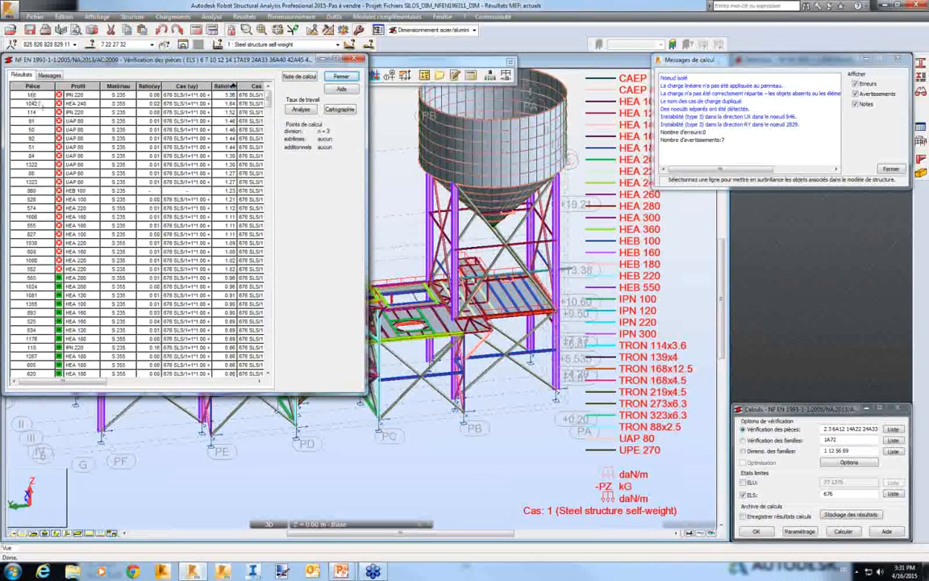
# - Select the failing members in the ELS results, view their list in the calculation note settings, and close the results
pyautogui.moveTo(36, 95); pyautogui.dragTo(267, 272)
pyautogui.click(299, 77)
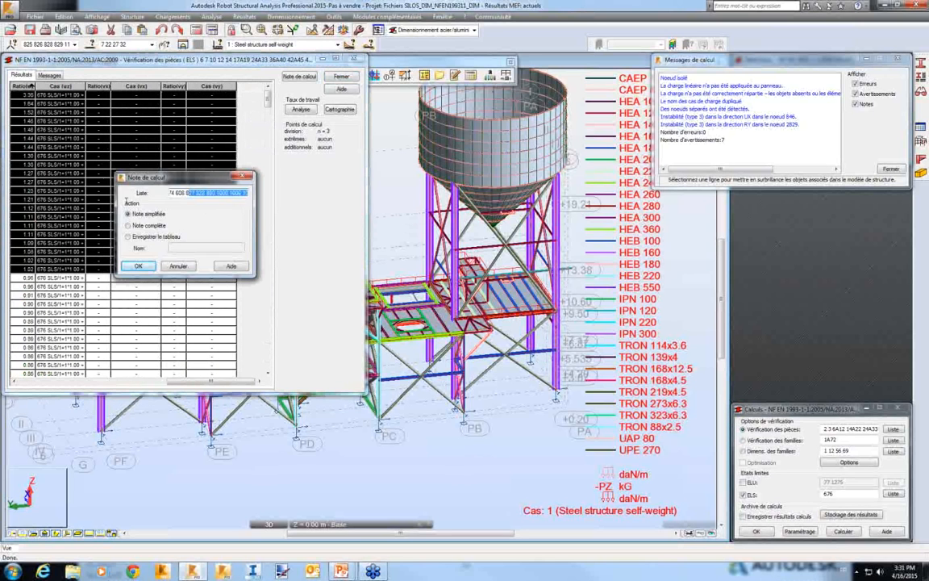
pyautogui.click(248, 177)
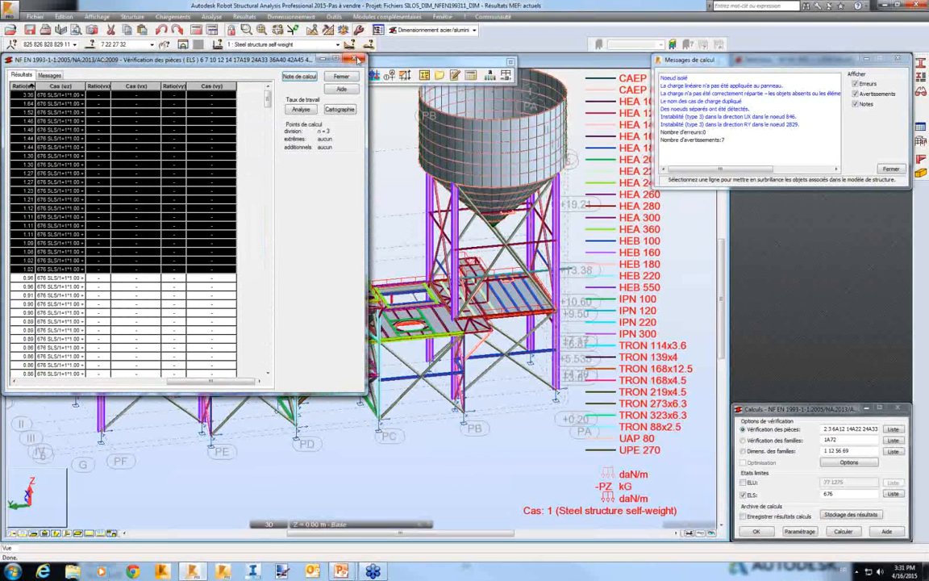
pyautogui.click(359, 61)
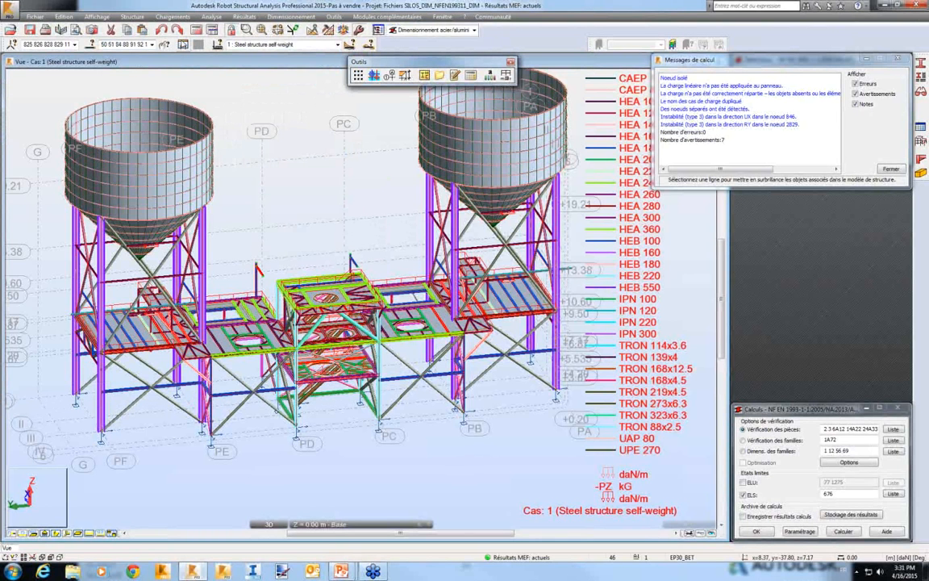
# - Isolate the selected members in a separate view, move it aside, and examine the highlighted platform beams in the main view
pyautogui.click(184, 46)
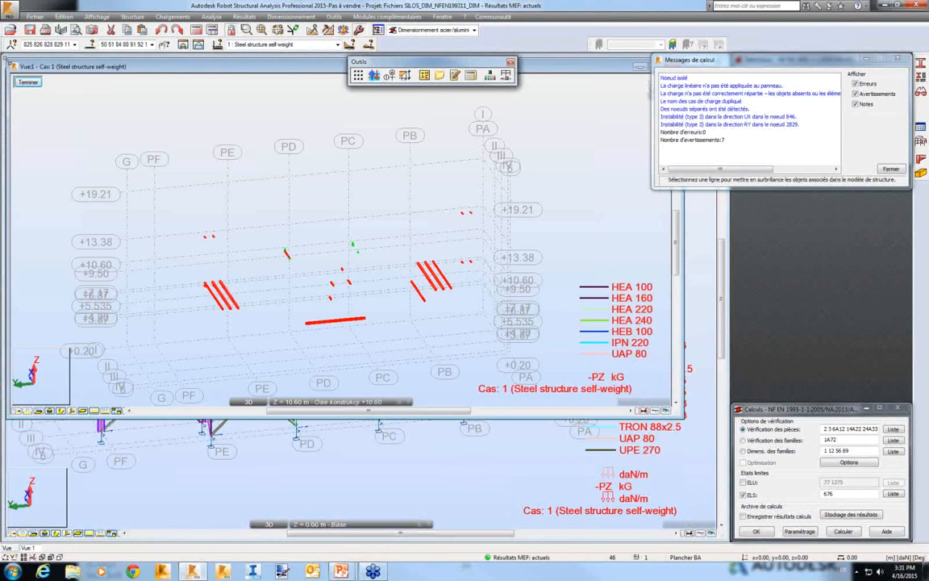
pyautogui.moveTo(23, 68); pyautogui.dragTo(259, 343)
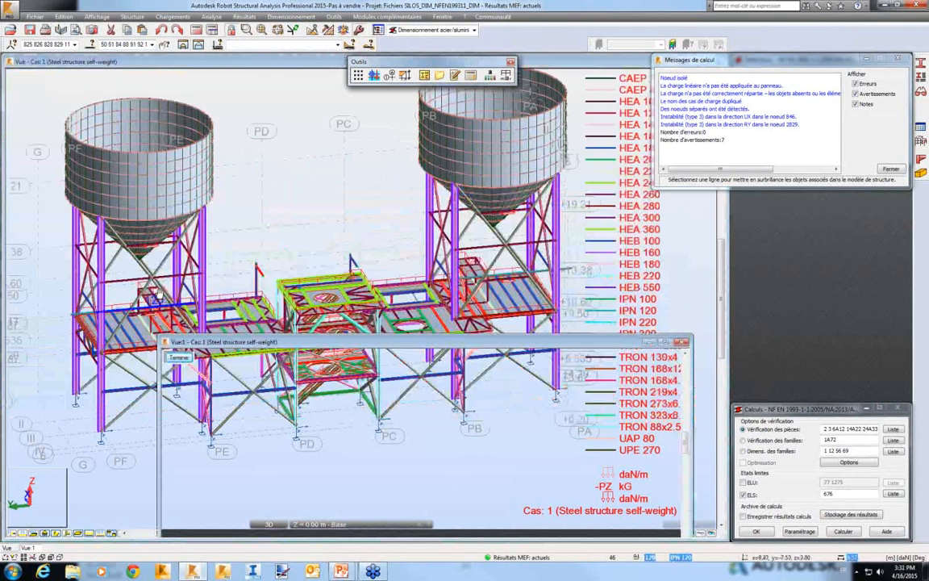
pyautogui.scroll(5, 159, 297)
pyautogui.scroll(3, 169, 299)
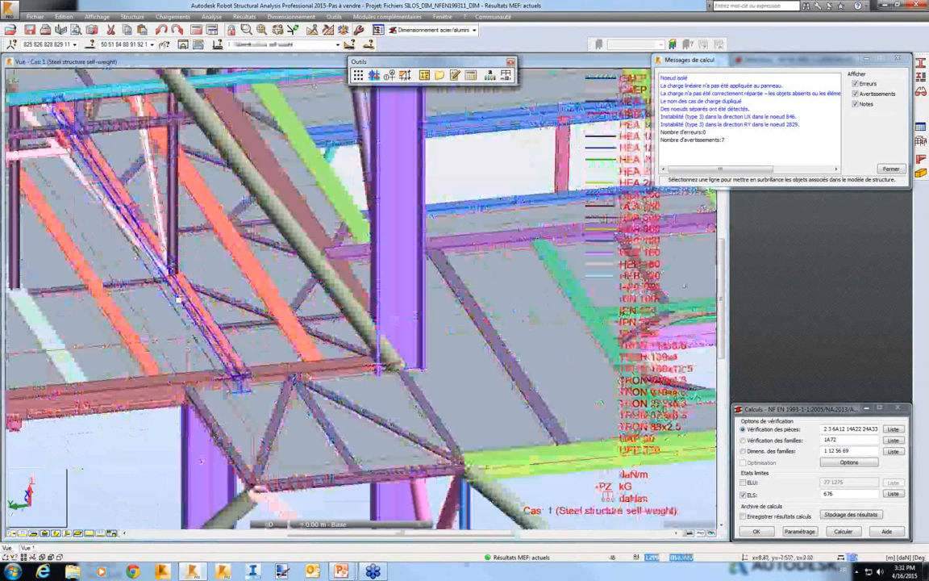
pyautogui.scroll(2, 234, 352)
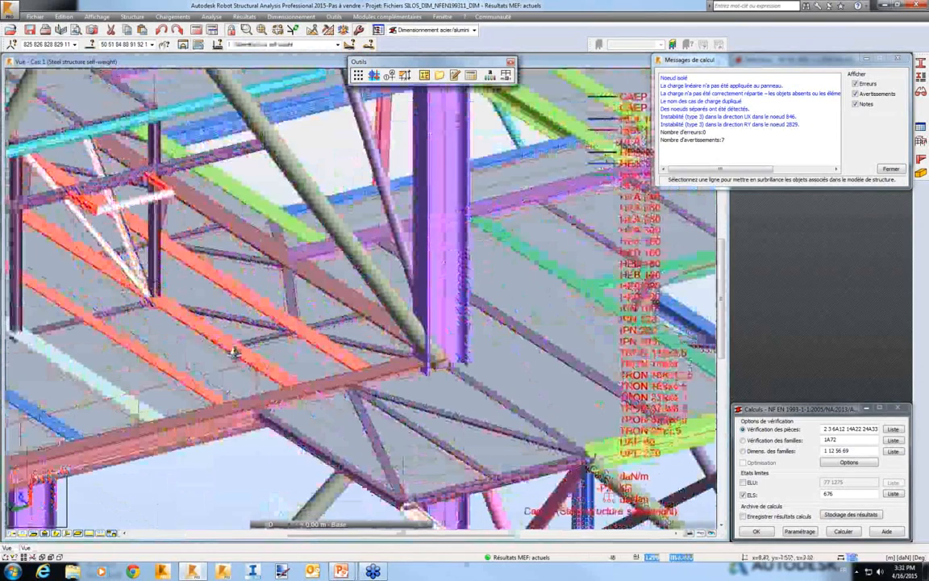
pyautogui.scroll(3, 233, 352)
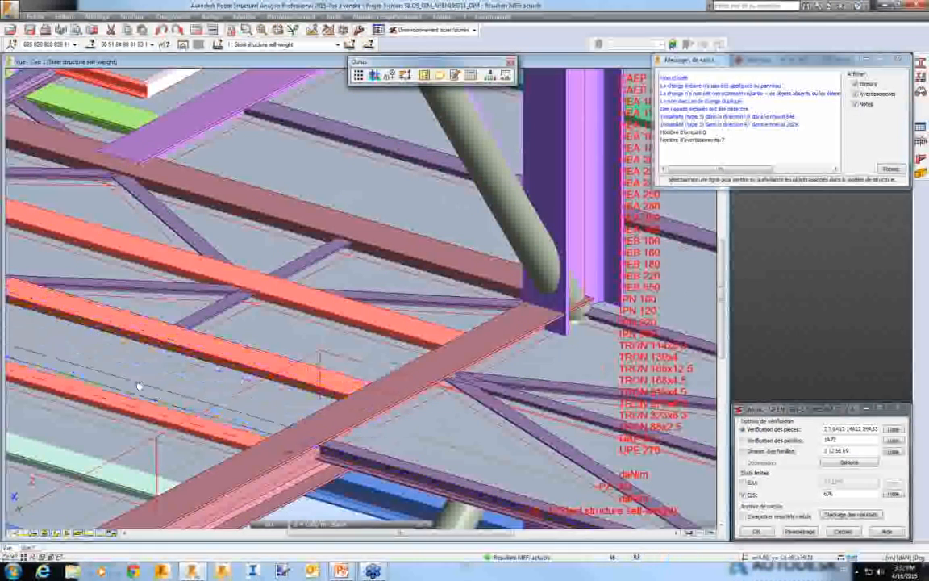
pyautogui.scroll(-1, 139, 387)
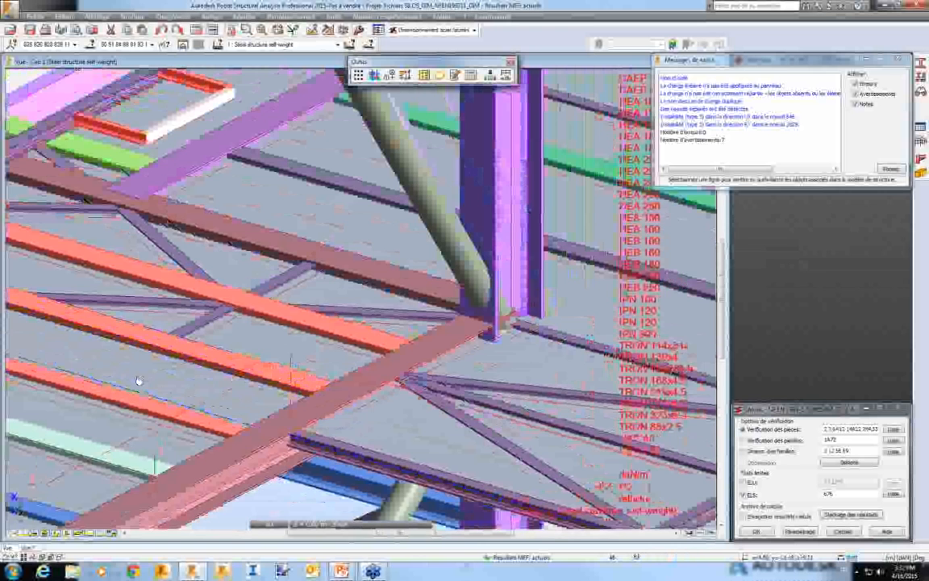
# - Switch to the PowerPoint slide show and advance to the slide on members not verified for deflection or displacement
pyautogui.scroll(-1, 139, 379)
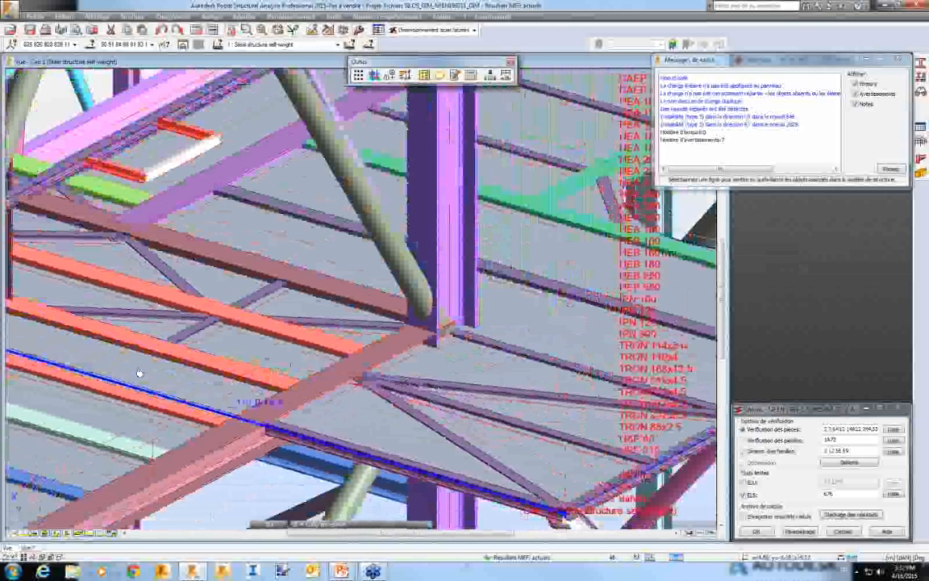
pyautogui.scroll(-1, 139, 374)
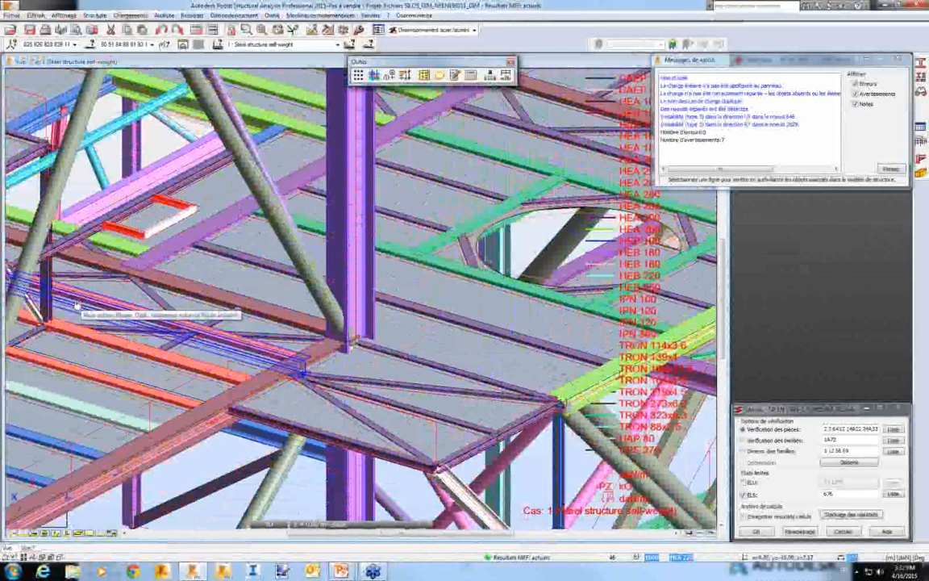
pyautogui.hotkey('alt', 'Tab')
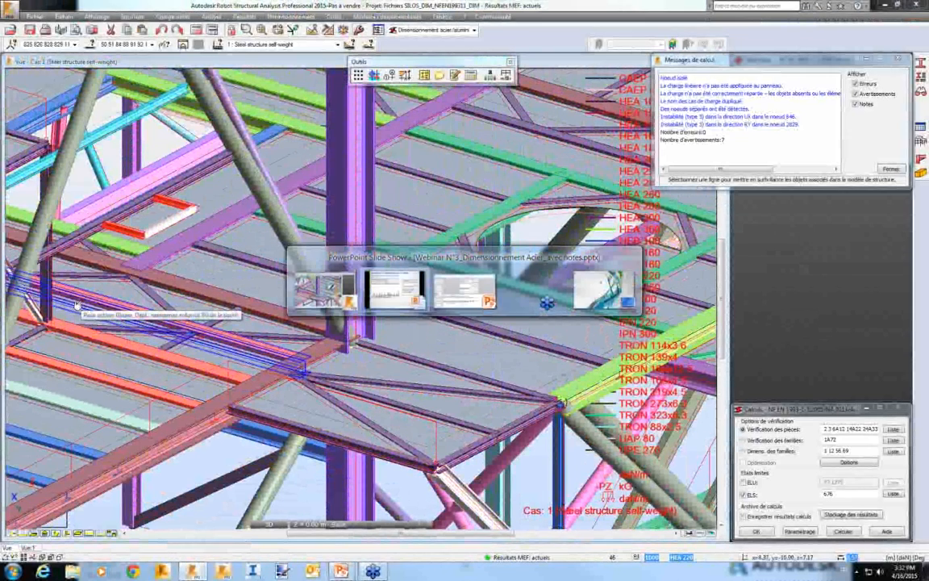
pyautogui.press('Right')
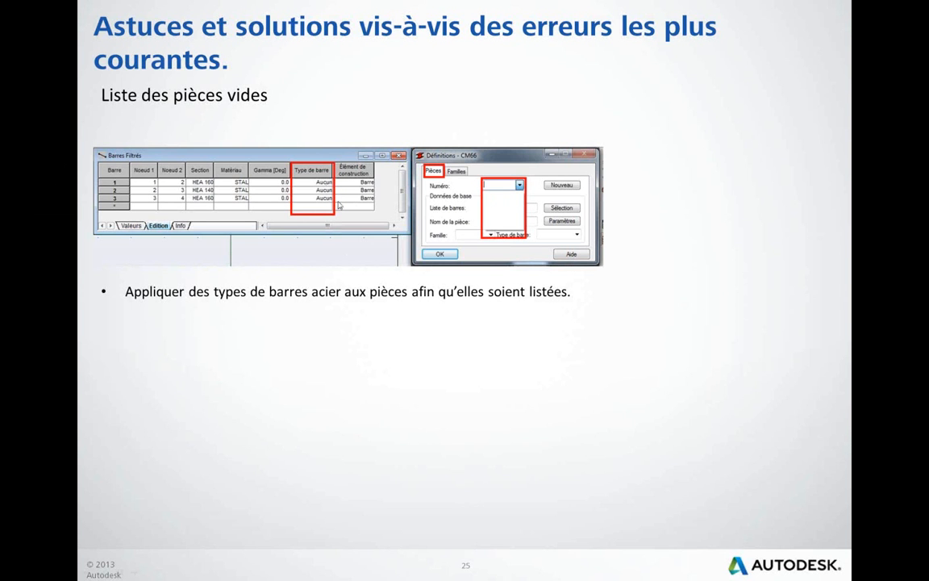
pyautogui.press('Right')
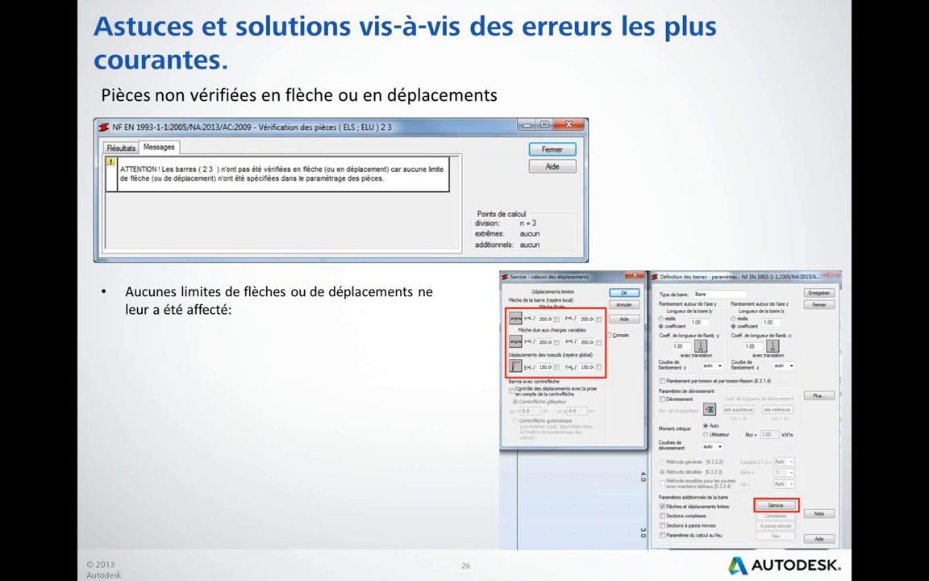
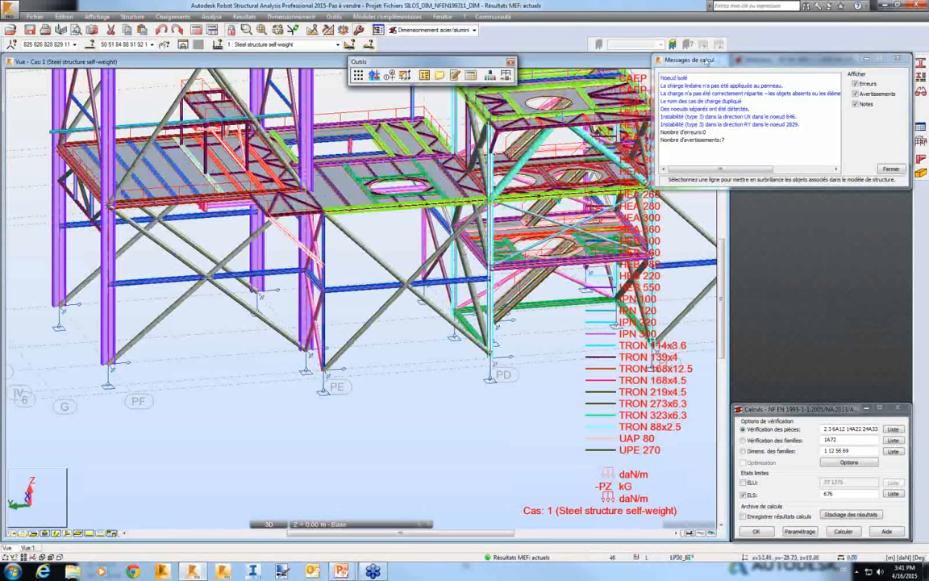
# - Close the calculation messages, move the member type dialog aside, and delete all member types not used in the project
pyautogui.moveTo(706, 61); pyautogui.dragTo(620, 91)
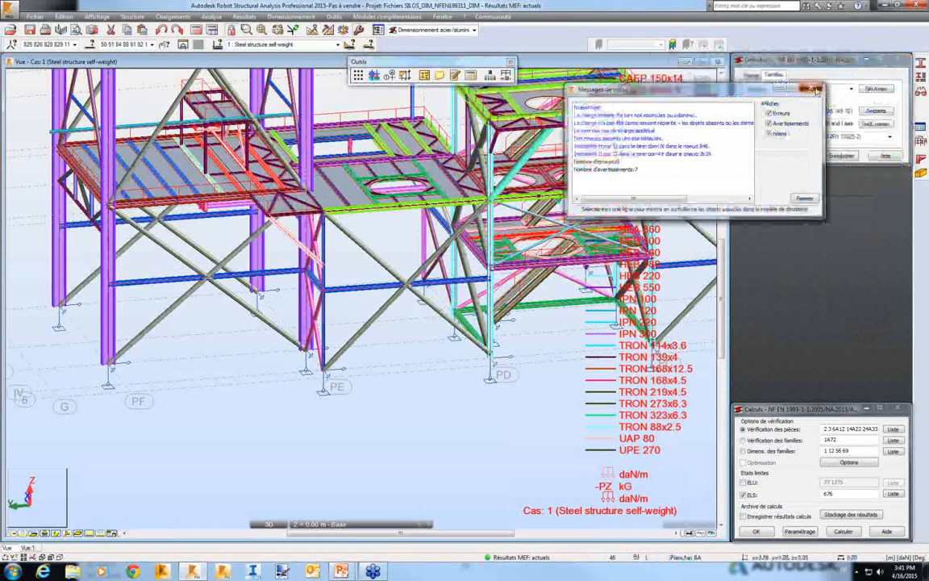
pyautogui.click(815, 89)
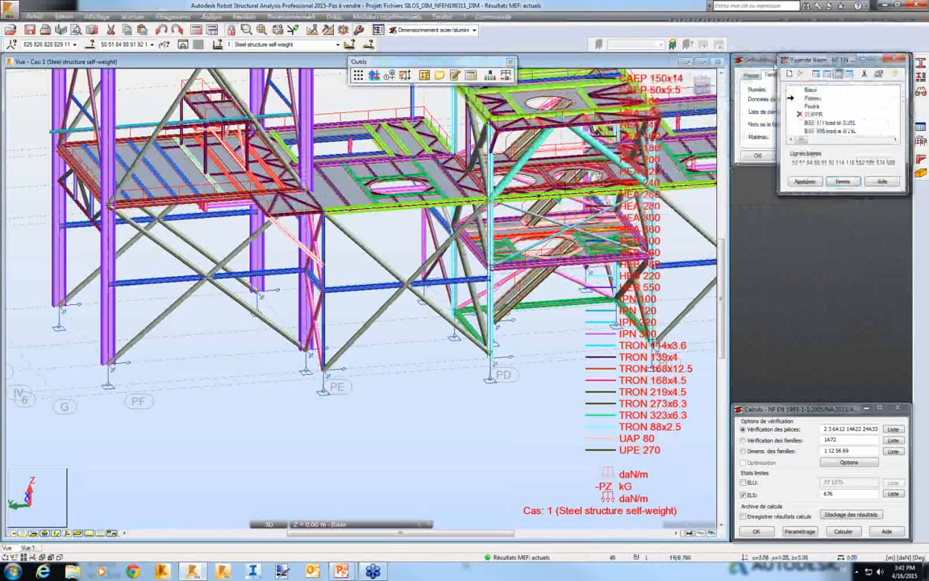
pyautogui.moveTo(815, 60); pyautogui.dragTo(681, 72)
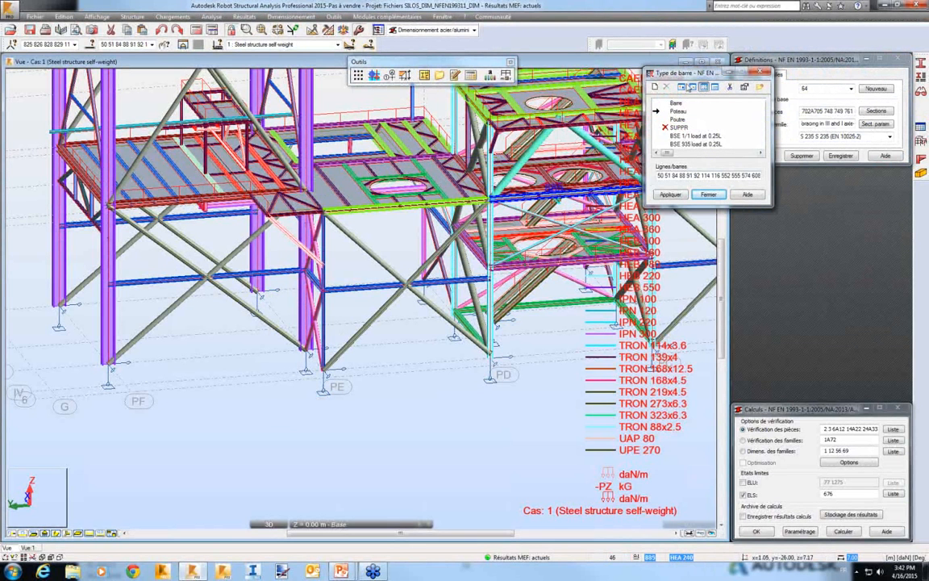
pyautogui.moveTo(675, 76); pyautogui.dragTo(616, 83)
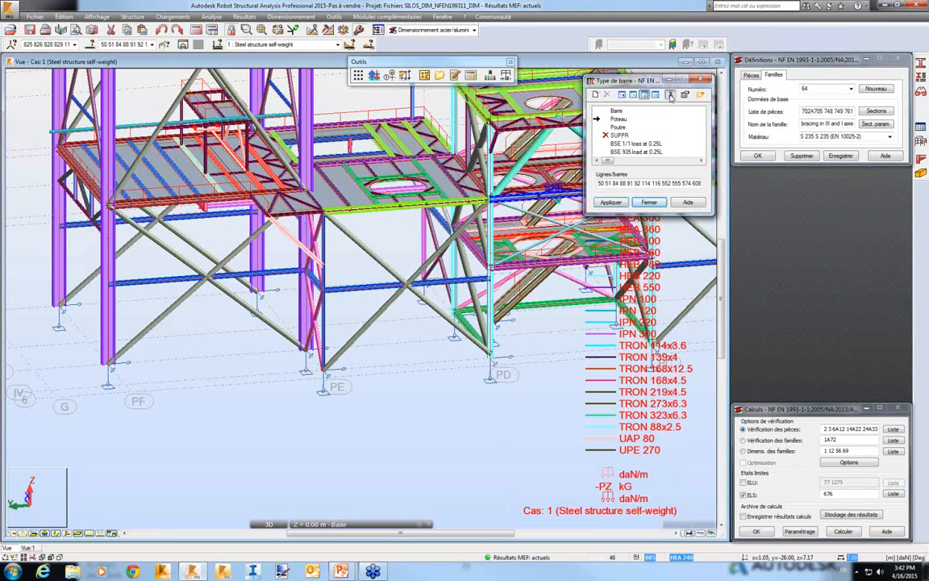
pyautogui.click(670, 95)
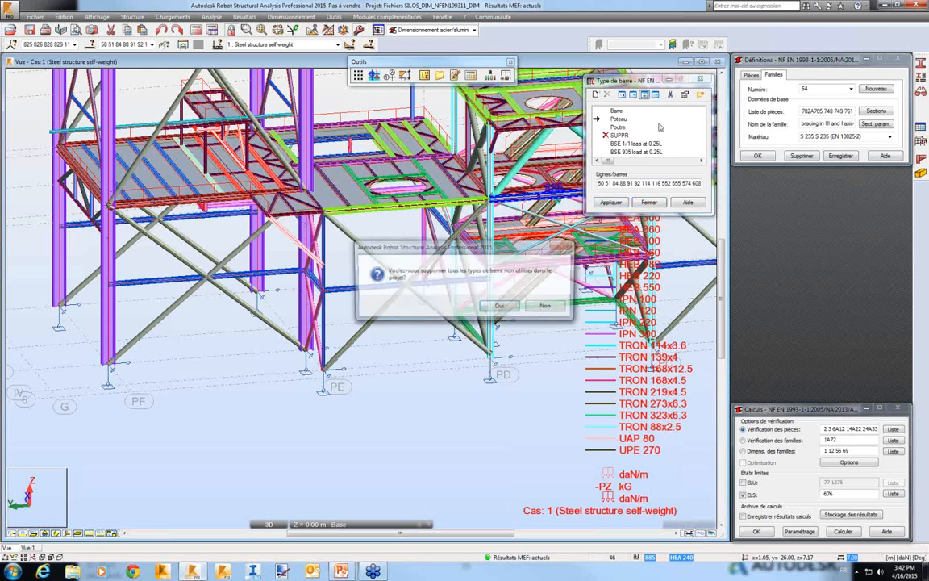
pyautogui.click(499, 307)
pyautogui.click(497, 309)
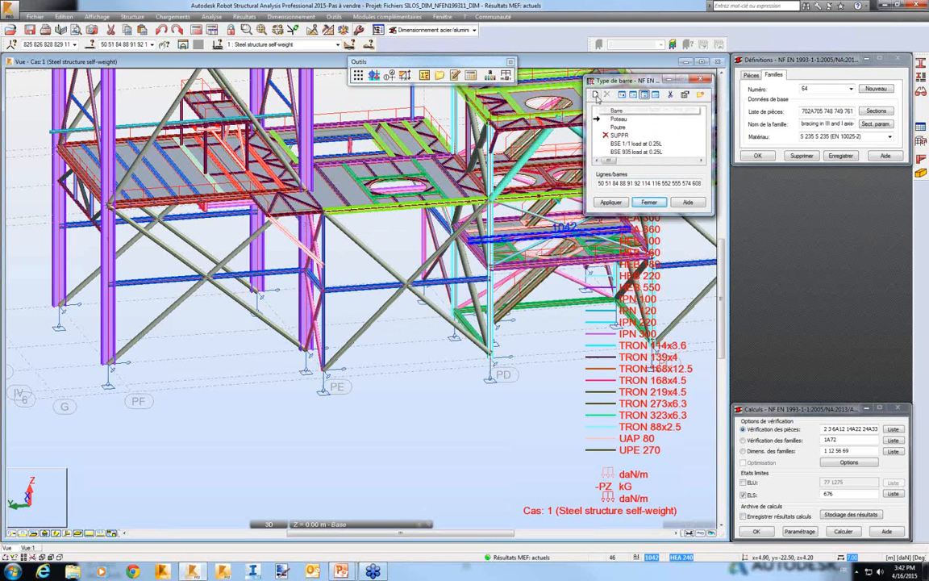
# - Create and save a new member type named "Mon type de barre", keeping the default parameters
pyautogui.click(595, 95)
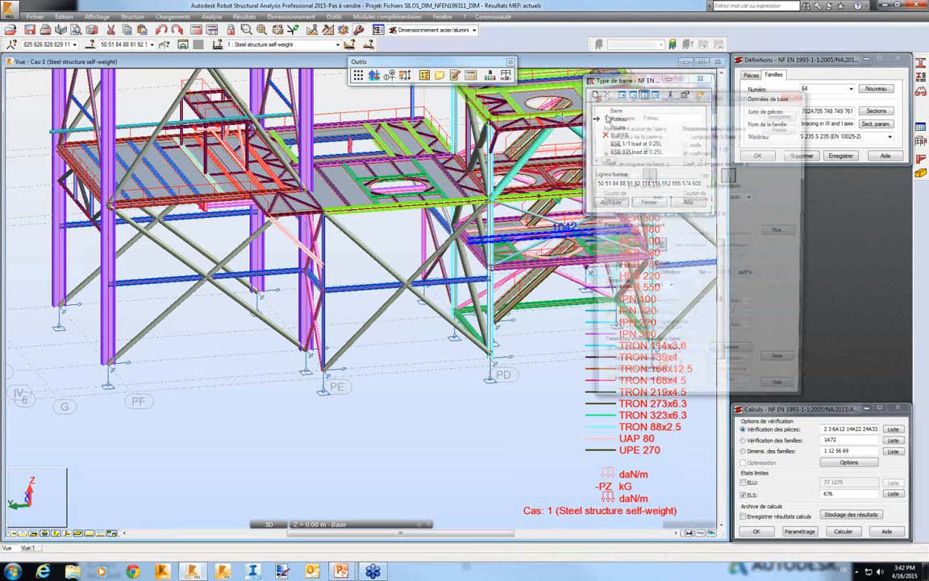
pyautogui.write('Mon type')
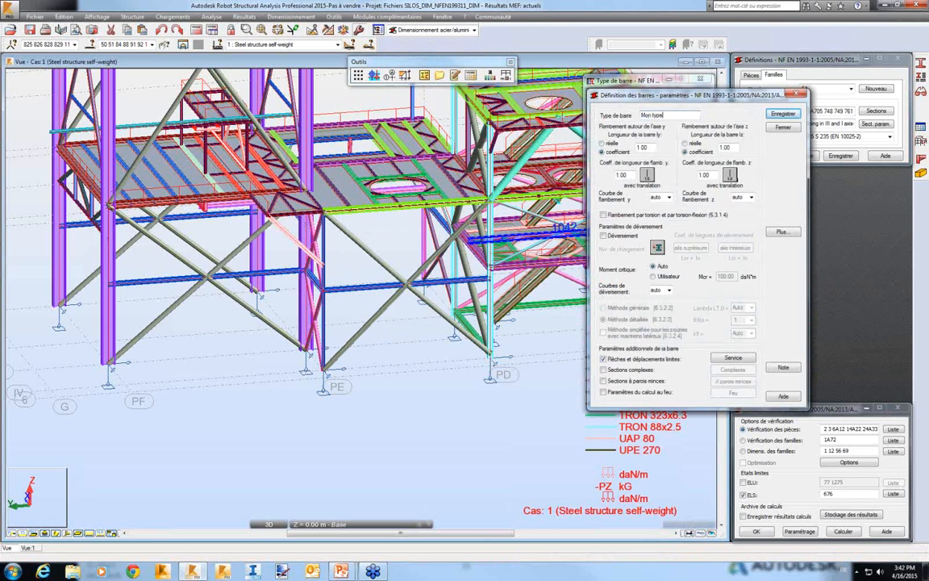
pyautogui.write(' de barre')
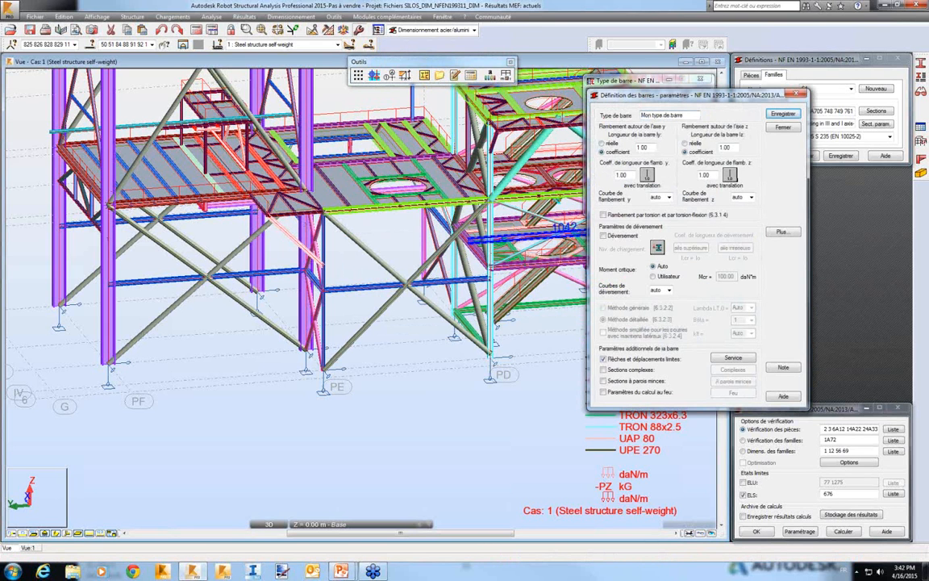
pyautogui.click(781, 116)
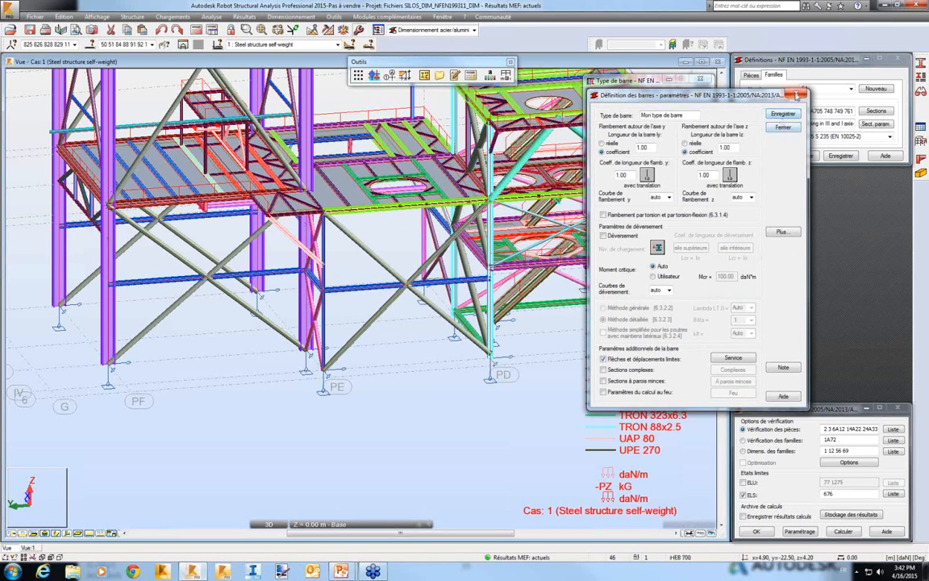
pyautogui.click(796, 95)
# - Add "Mon type de barre" from the project labels to the user labels in the label manager and close it
pyautogui.click(701, 95)
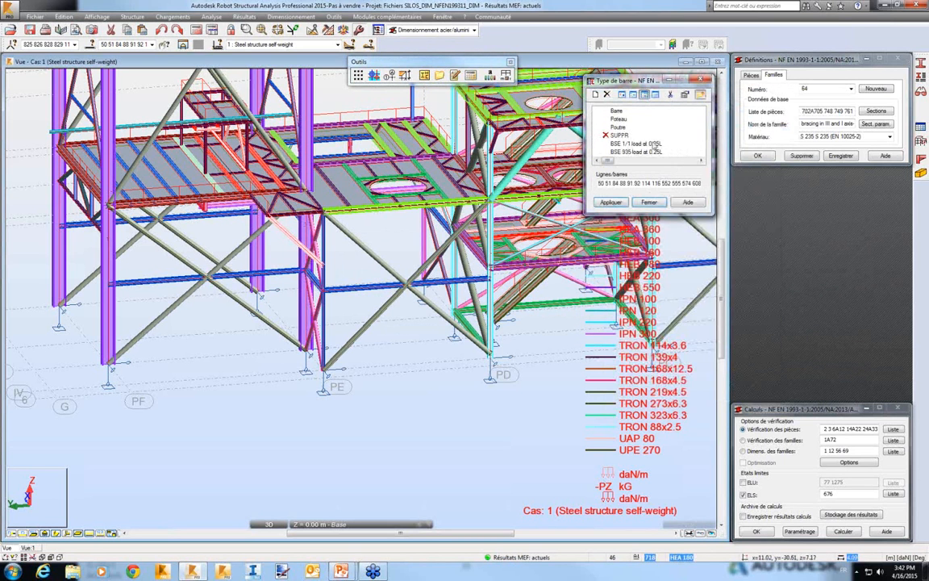
pyautogui.moveTo(658, 60); pyautogui.dragTo(757, 71)
pyautogui.scroll(-15, 872, 196)
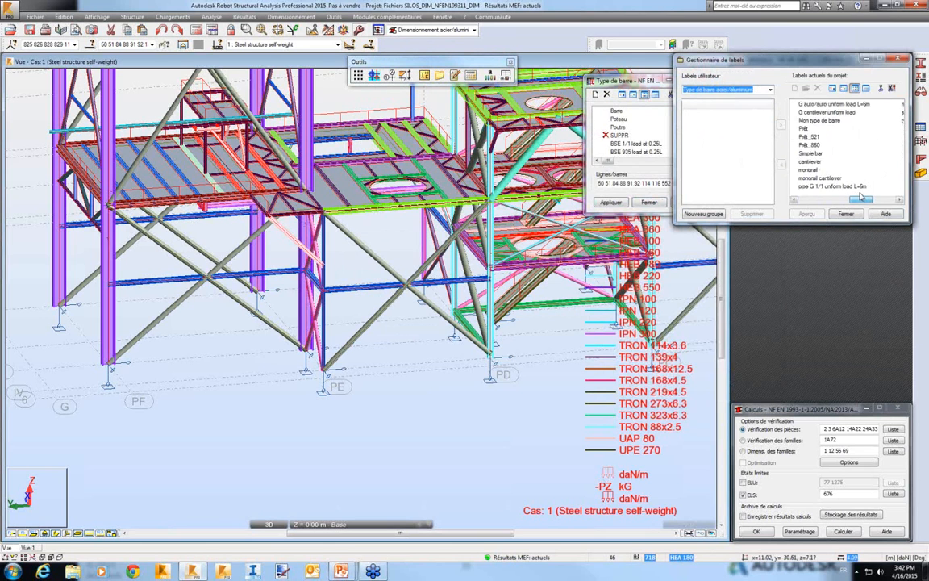
pyautogui.scroll(15, 872, 196)
pyautogui.click(821, 121)
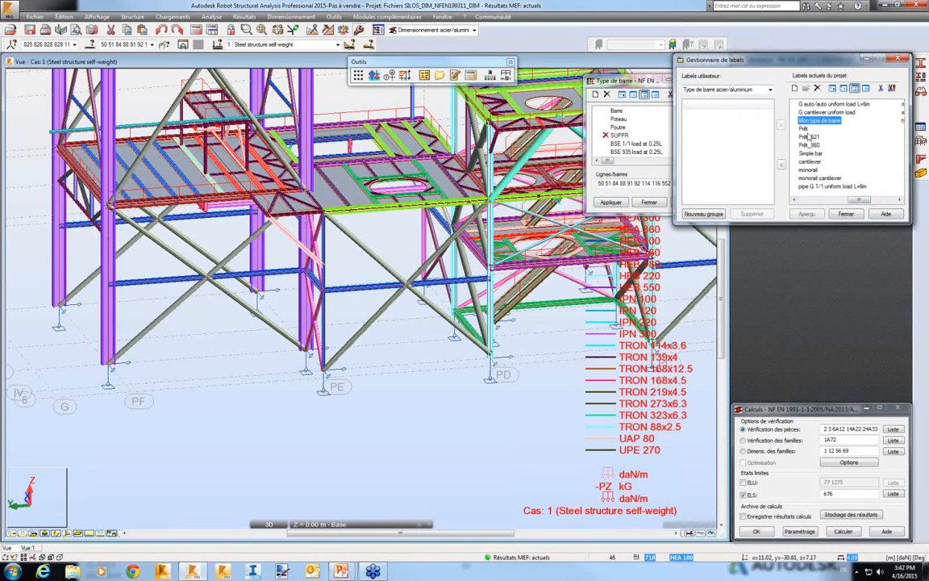
pyautogui.click(781, 166)
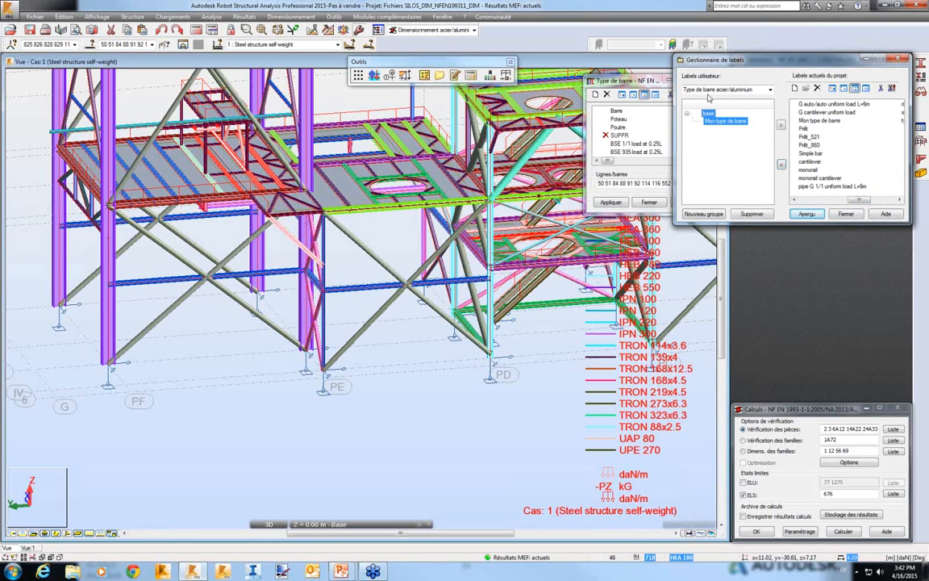
pyautogui.click(845, 215)
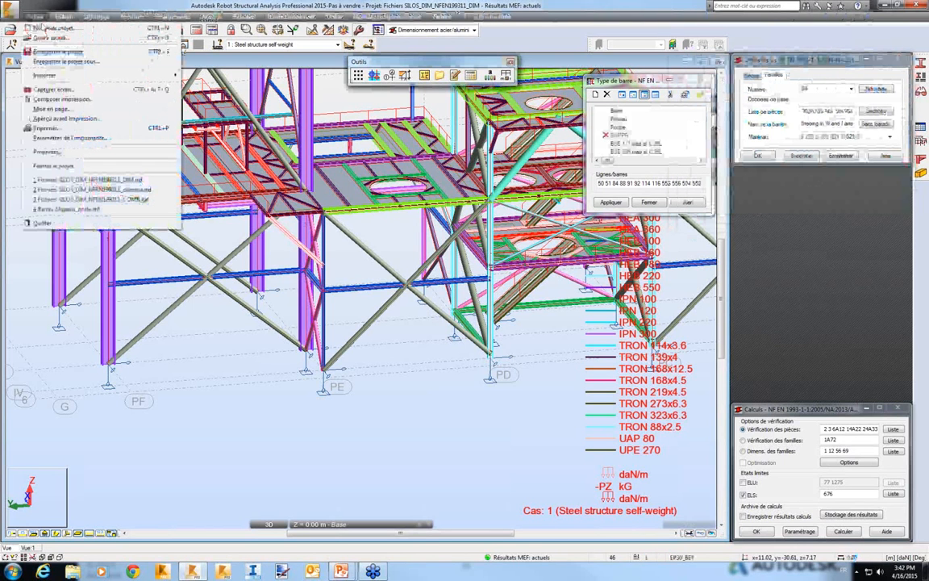
# - Start a new project and discard the unsaved changes to the current silo project
pyautogui.click(48, 27)
pyautogui.click(497, 376)
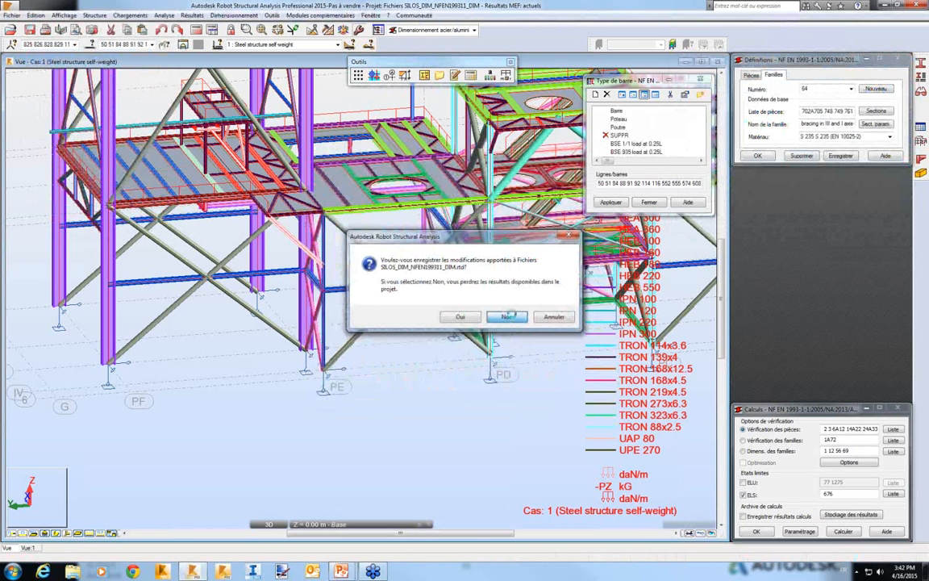
pyautogui.click(506, 316)
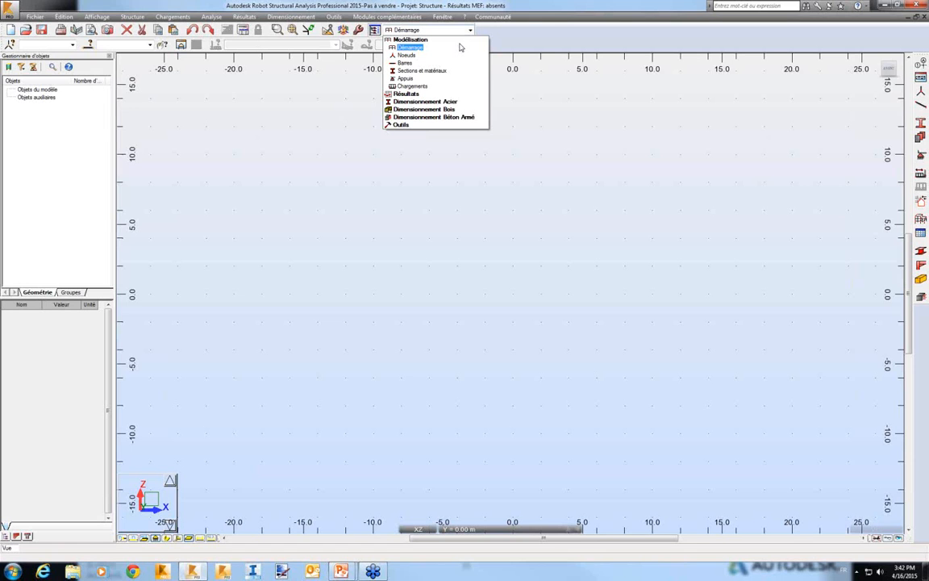
# - Switch the new project to the steel design layout and check its label manager for "Mon type de barre" among the user labels
pyautogui.click(425, 101)
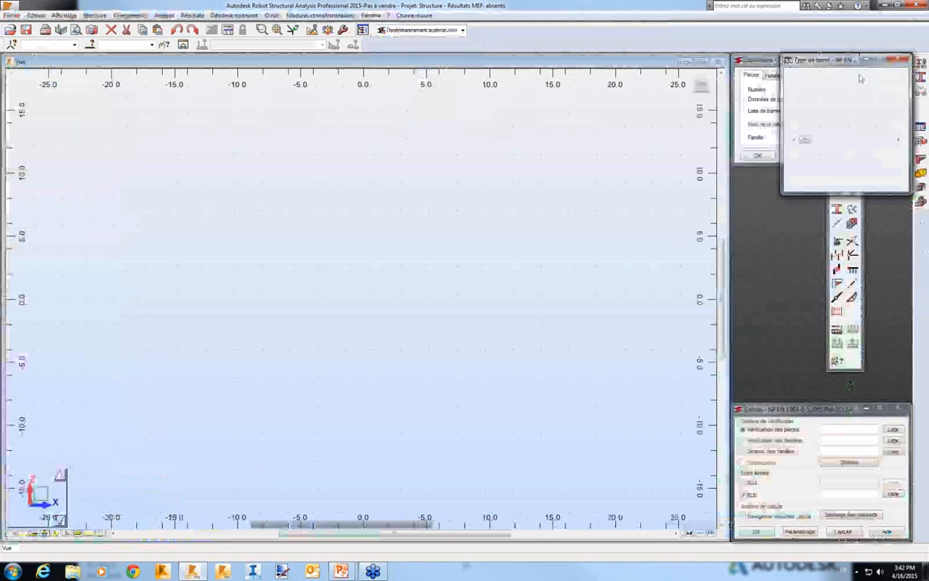
pyautogui.click(885, 78)
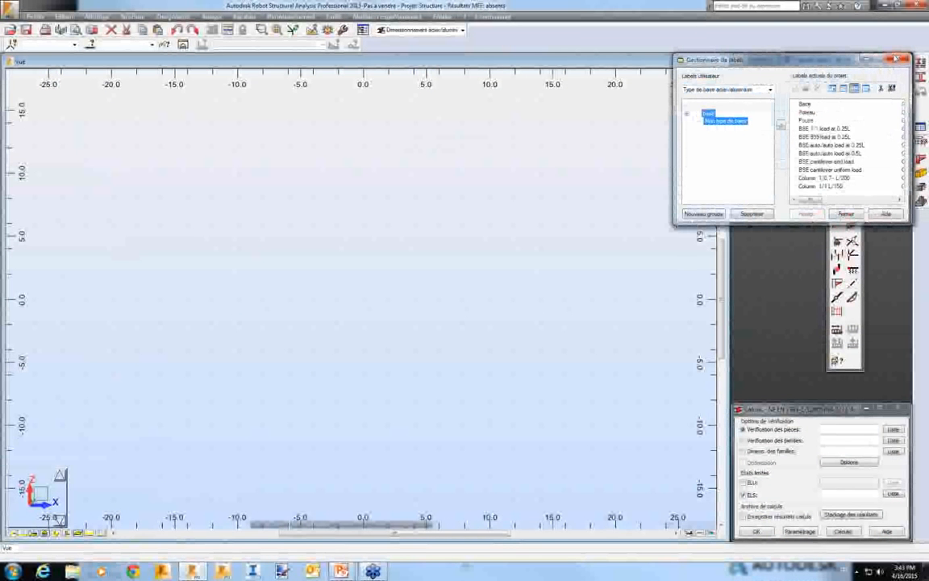
pyautogui.click(895, 59)
# - Reopen Fichiers SILOS_DIM_NFEN199311_DIM.rtd and view the y-axis buckling conditions in member 2's type parameters
pyautogui.click(35, 16)
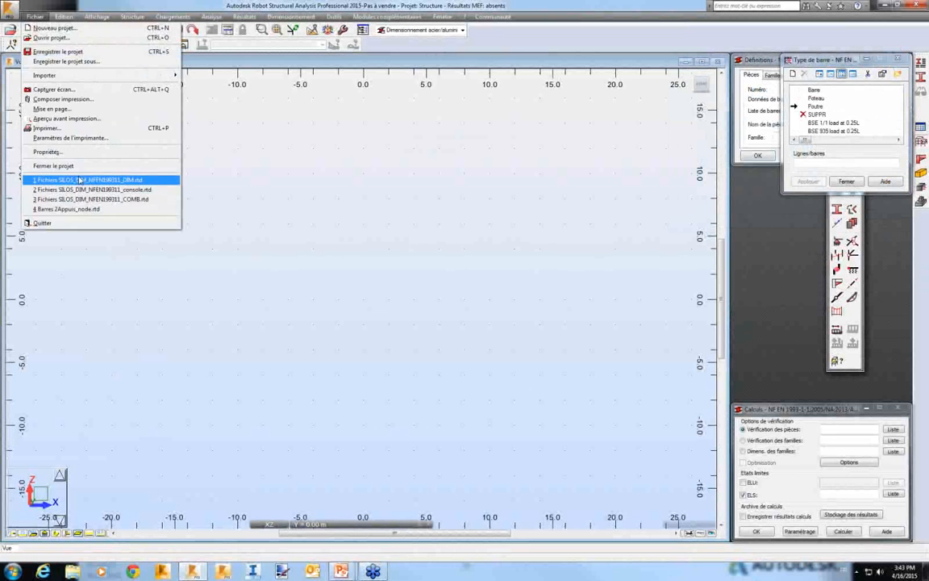
pyautogui.click(79, 179)
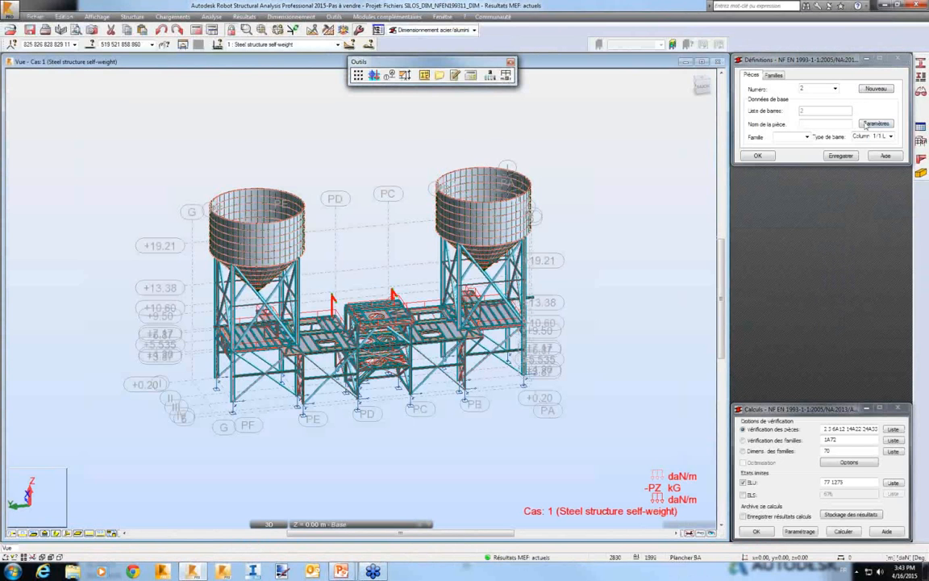
pyautogui.click(866, 125)
pyautogui.click(766, 86)
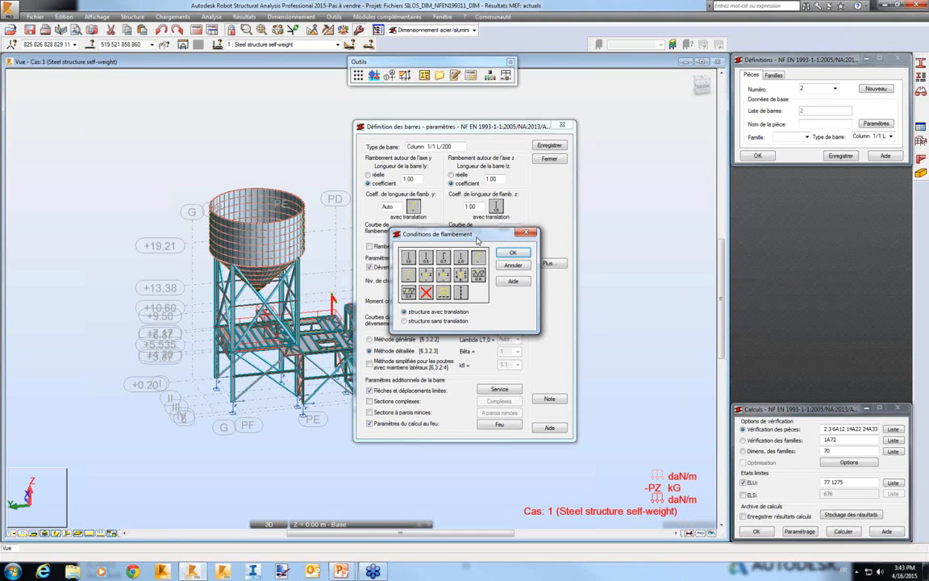
pyautogui.click(525, 233)
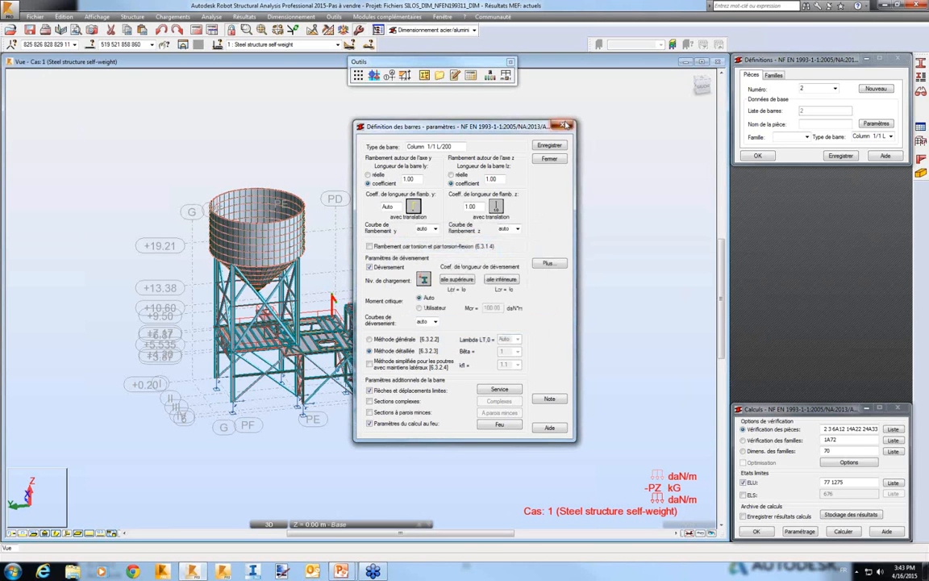
pyautogui.click(567, 126)
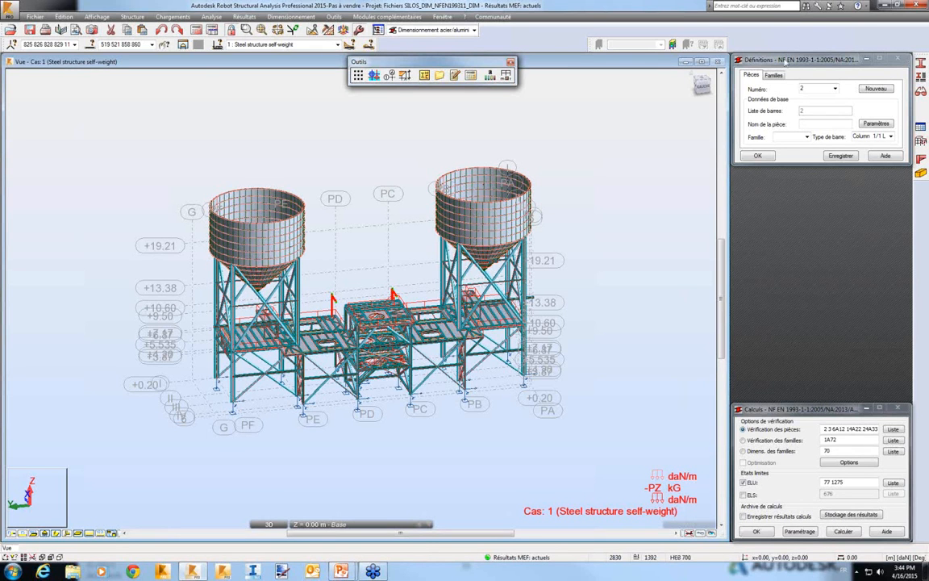
# - View the list of defined member numbers and display the definition of family 1
pyautogui.click(836, 89)
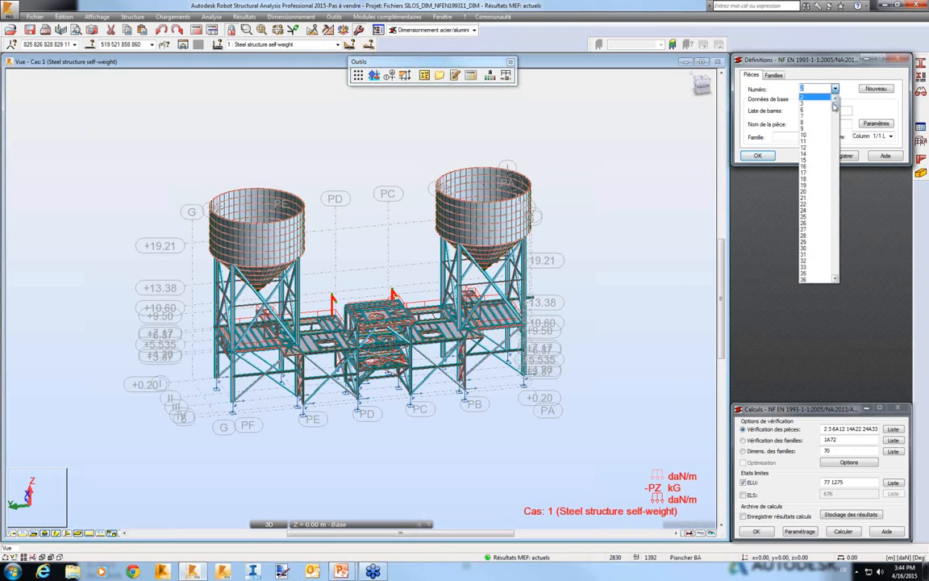
pyautogui.click(828, 66)
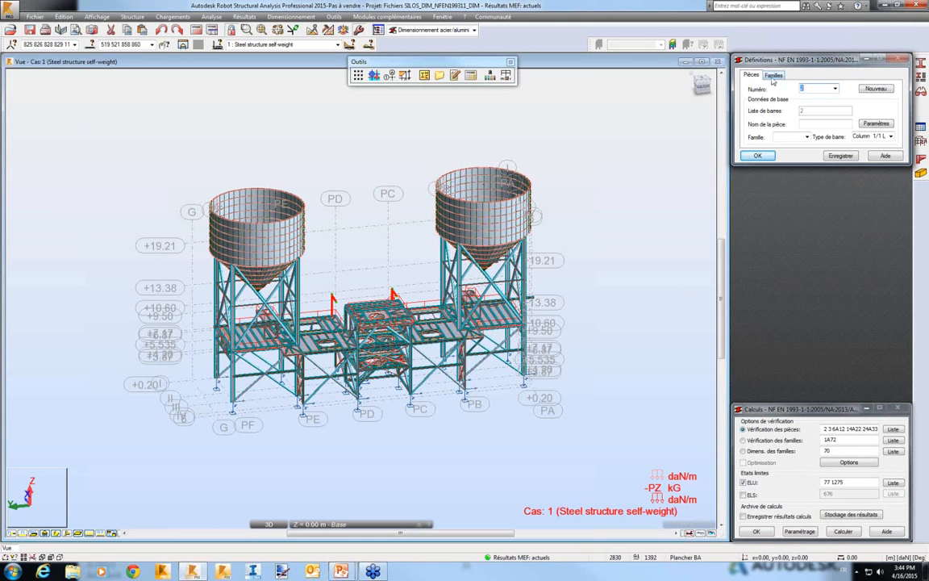
pyautogui.click(774, 77)
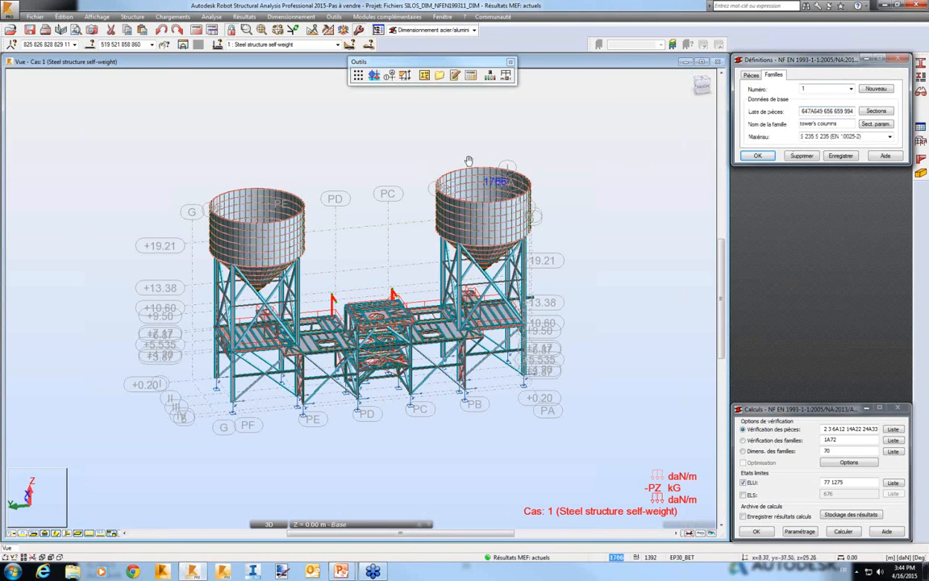
# - Select a column and its adjoining bracing members on the silo tower near gridlines PA and PB
pyautogui.moveTo(468, 160); pyautogui.dragTo(454, 116, button='middle')
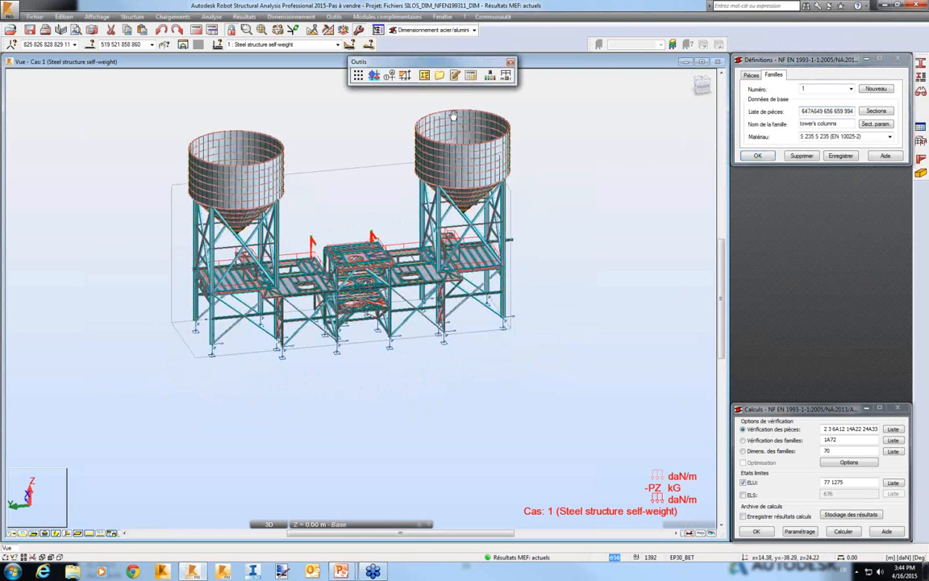
pyautogui.rightClick(512, 143)
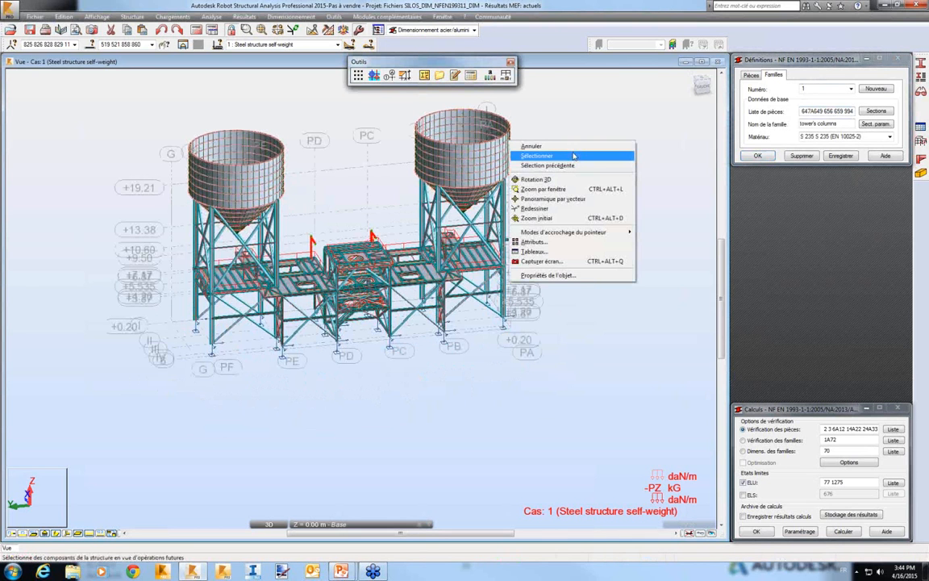
pyautogui.click(573, 155)
pyautogui.scroll(3, 415, 200)
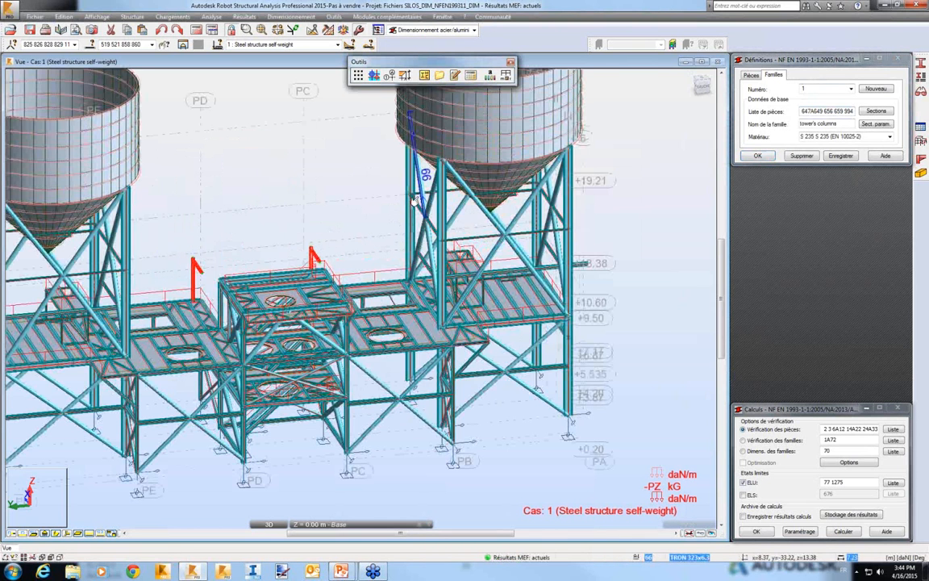
pyautogui.scroll(3, 415, 200)
pyautogui.scroll(2, 379, 188)
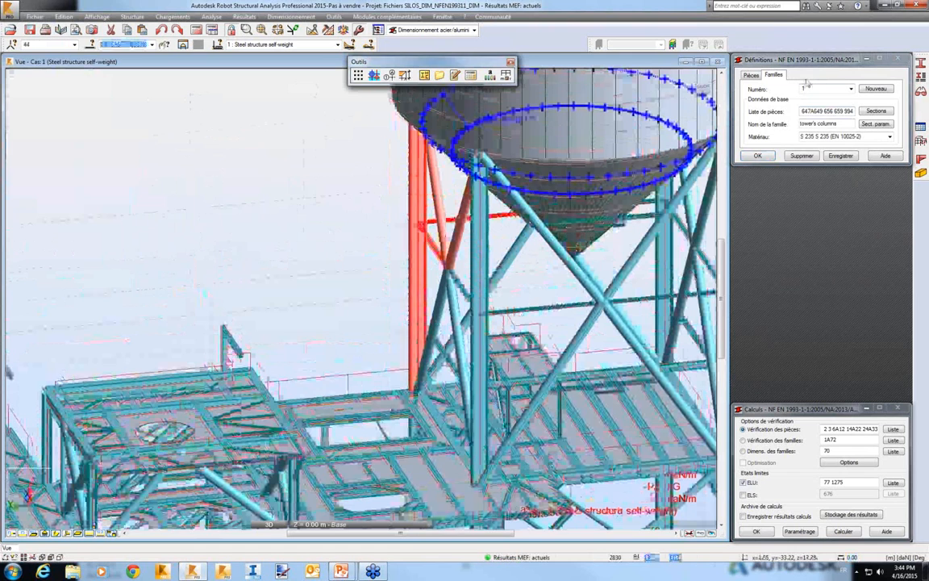
# - Replace family 1's member list with the selected tower members and clear the family name
pyautogui.moveTo(801, 111)
pyautogui.mouseDown()
pyautogui.moveTo(866, 128)
pyautogui.moveTo(790, 123)
pyautogui.mouseUp()
pyautogui.press('Delete')
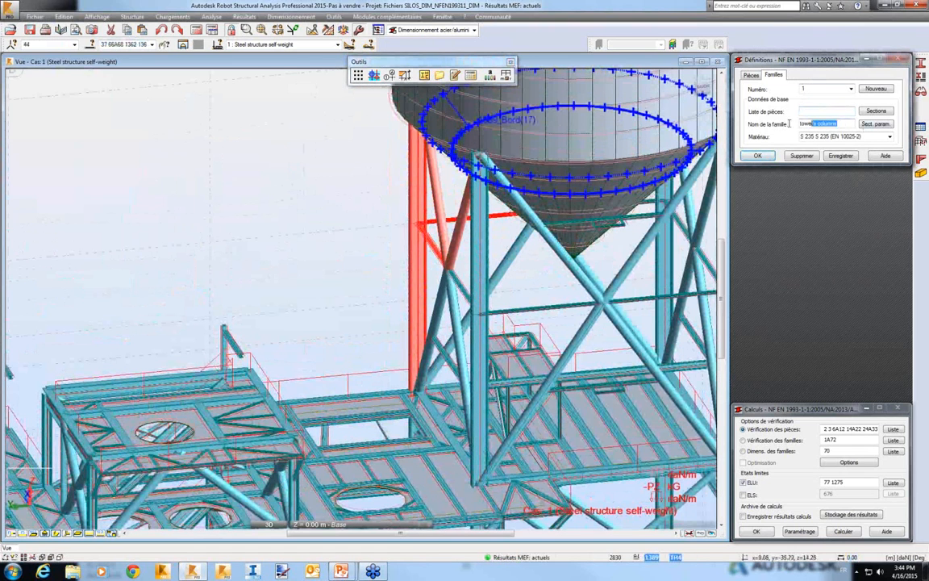
pyautogui.press('Delete')
pyautogui.click(802, 111)
pyautogui.click(848, 111)
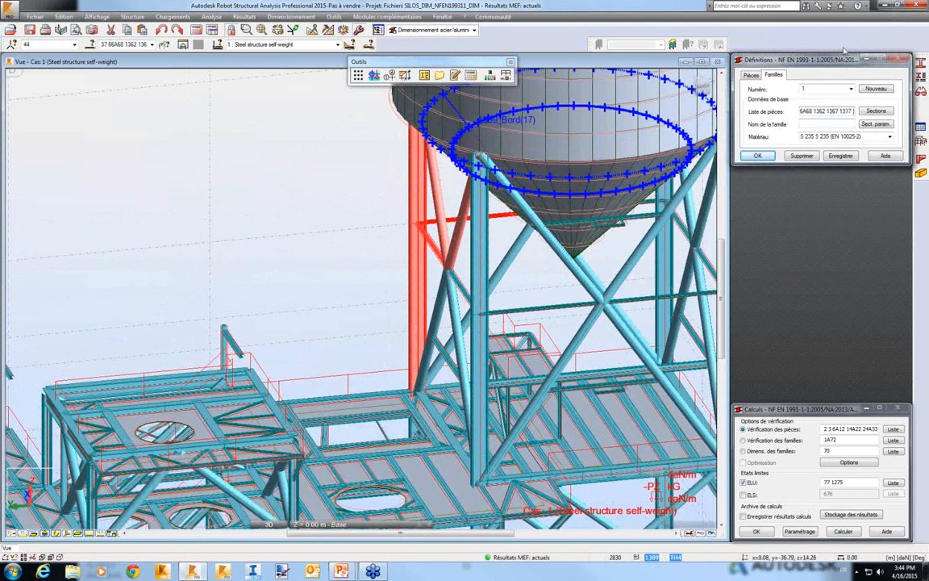
# - Append /-1 to the member list and save the definition to create a separate family for each listed member
pyautogui.click(851, 90)
pyautogui.moveTo(851, 135); pyautogui.dragTo(850, 246)
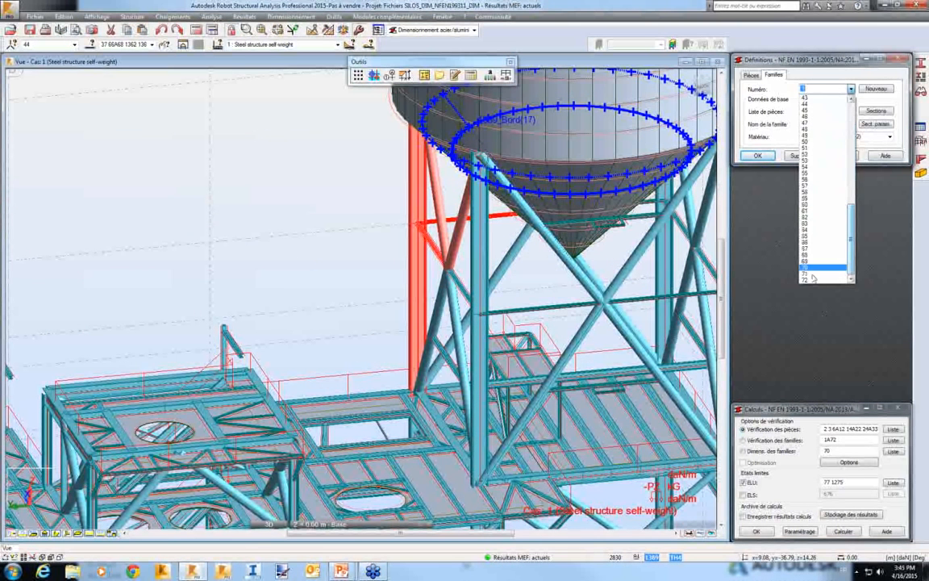
pyautogui.click(817, 208)
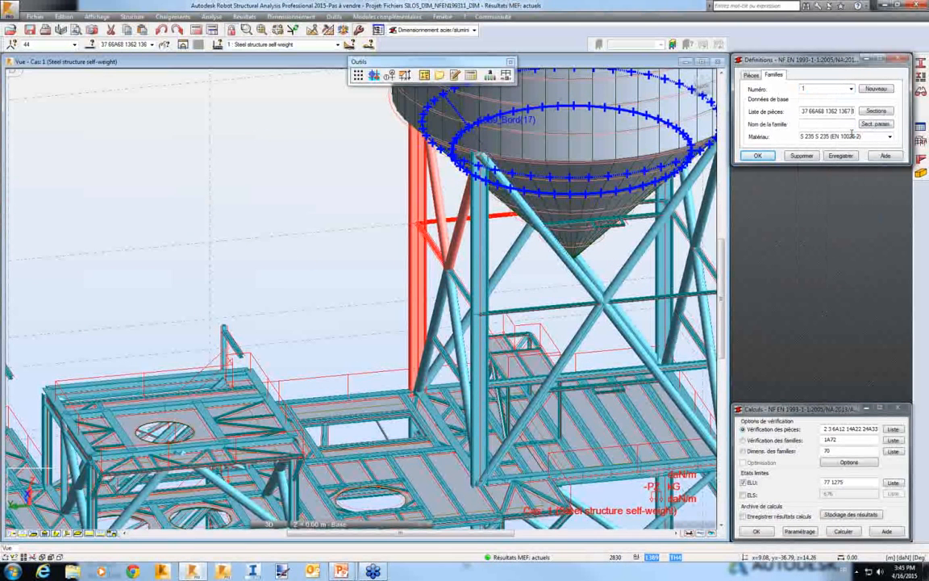
pyautogui.click(853, 115)
pyautogui.write('/-1')
pyautogui.click(843, 156)
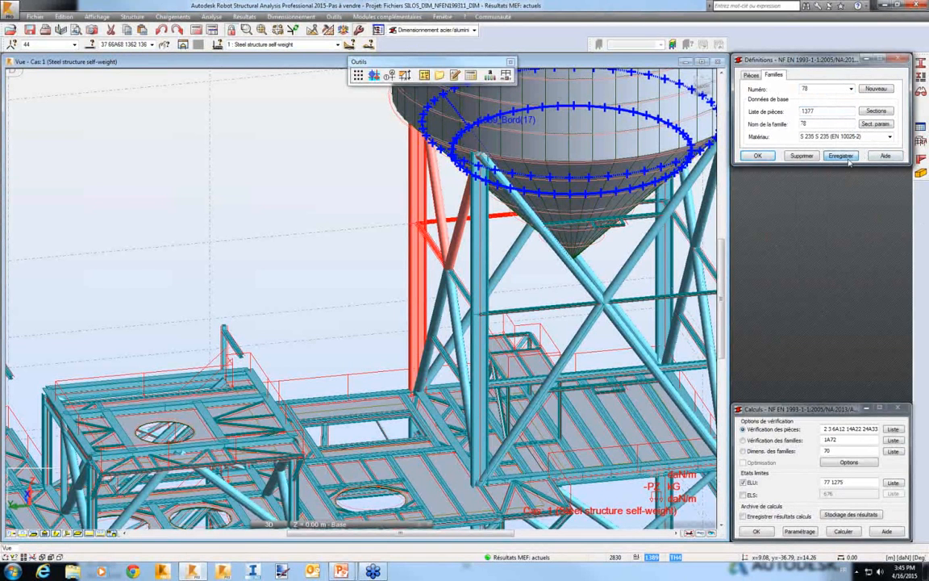
# - View the definitions of families 78 and 77 and the sections selected for family 77
pyautogui.click(851, 90)
pyautogui.click(834, 255)
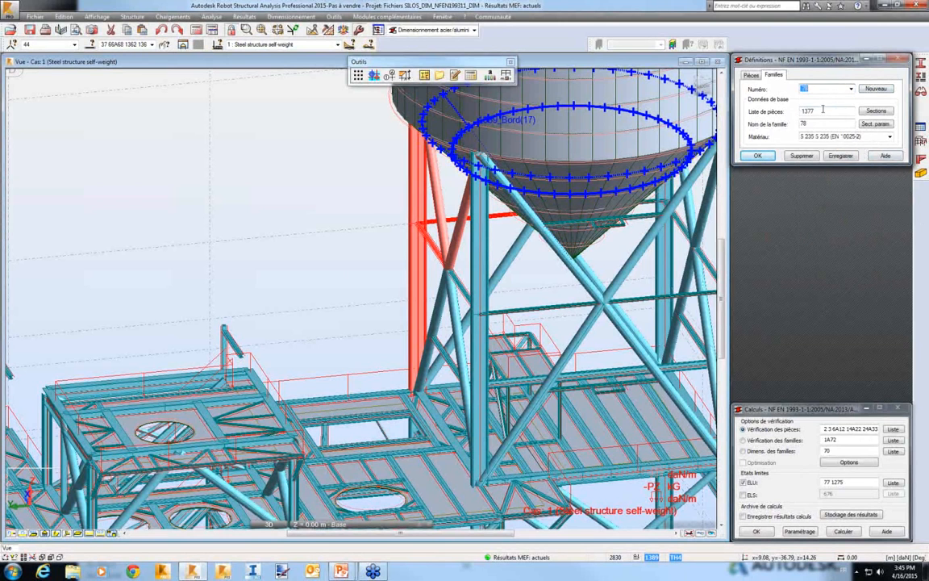
pyautogui.moveTo(823, 111); pyautogui.dragTo(797, 112)
pyautogui.click(851, 89)
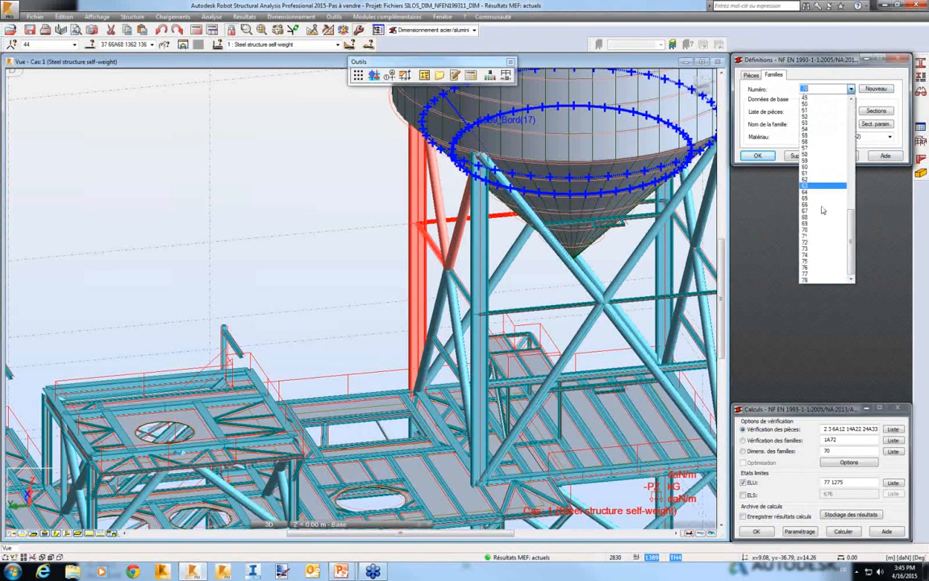
pyautogui.click(823, 210)
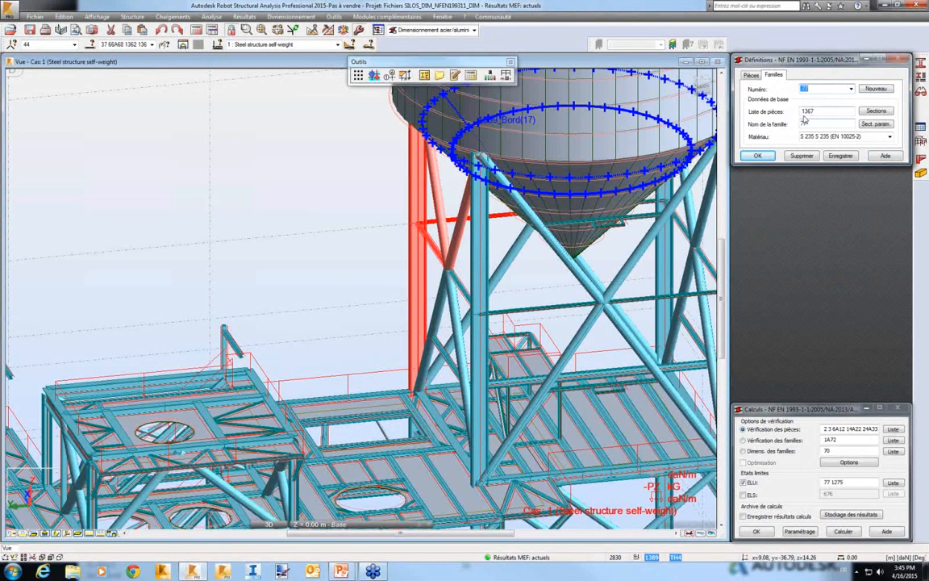
pyautogui.click(870, 112)
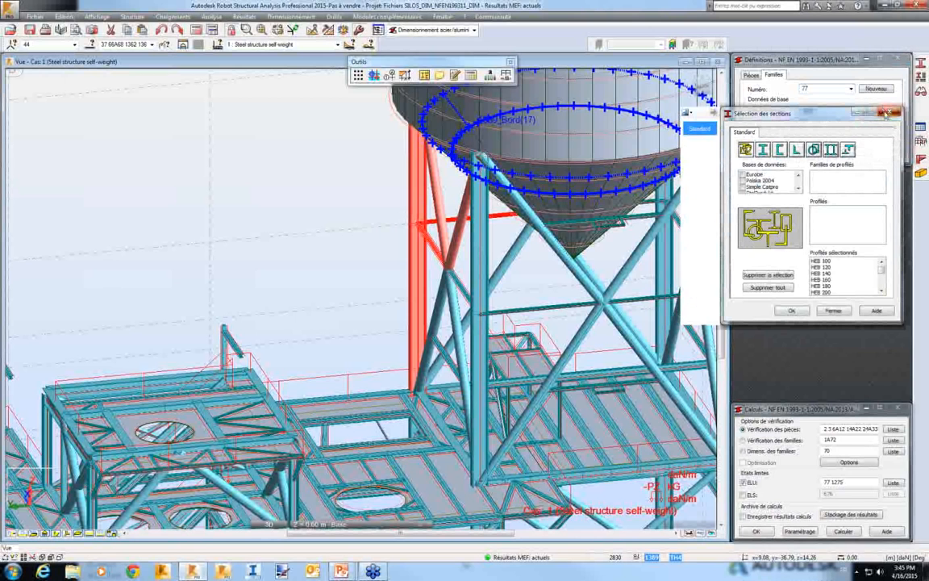
pyautogui.click(887, 113)
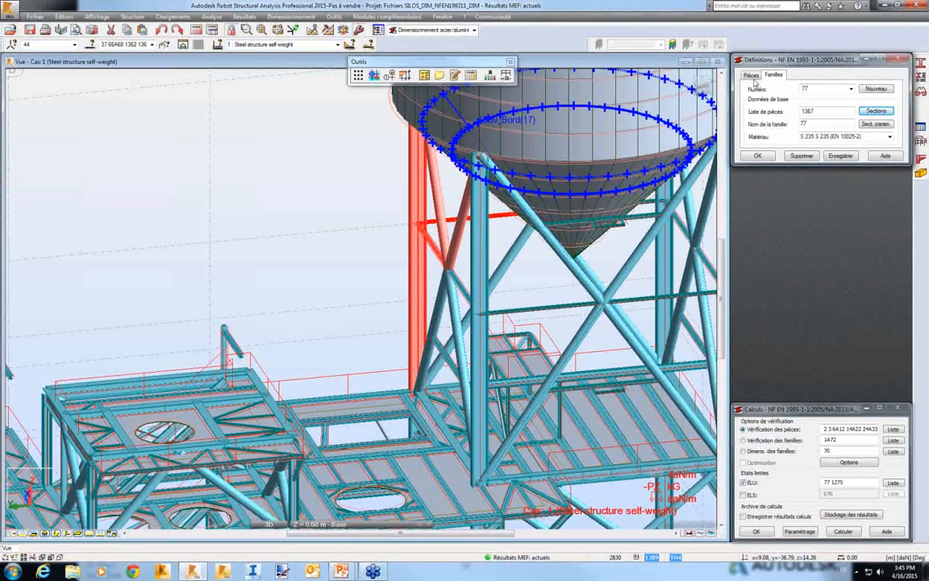
# - Assign member 2 to a new family, save it, and display the definition of family 79
pyautogui.click(752, 76)
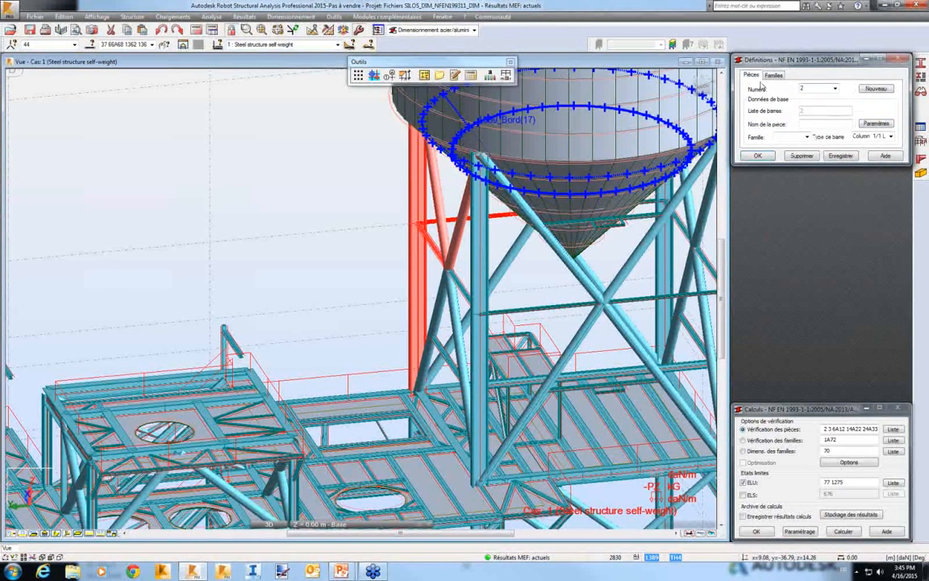
pyautogui.click(806, 137)
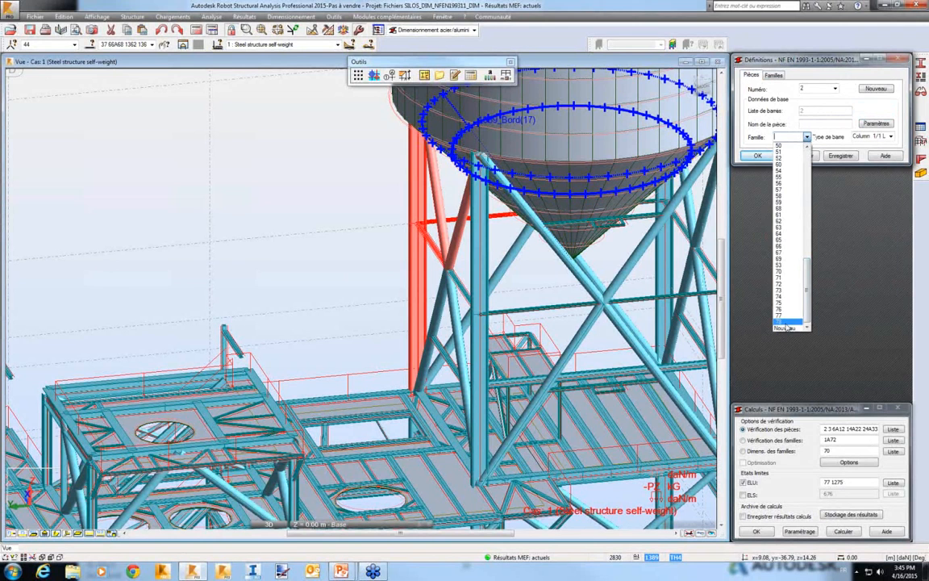
pyautogui.click(785, 328)
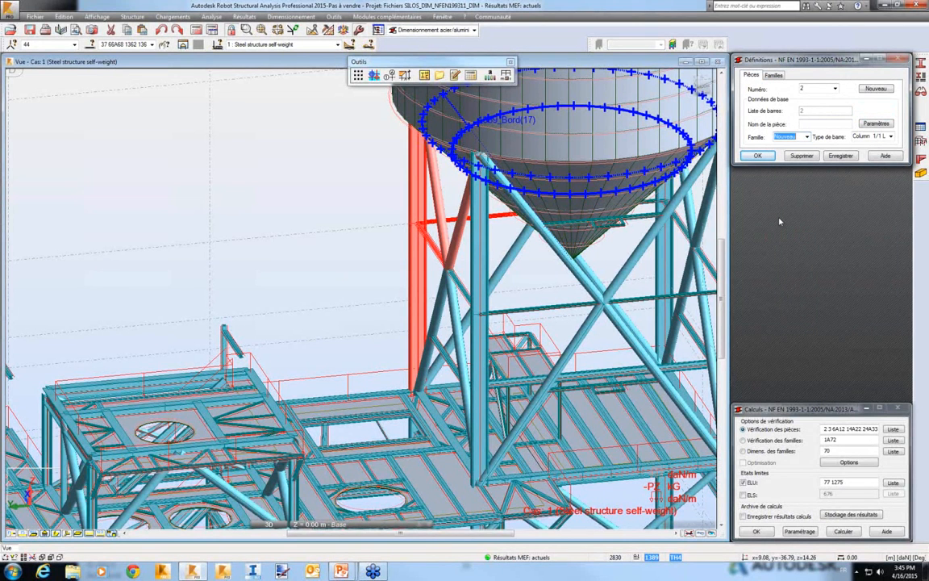
pyautogui.click(841, 156)
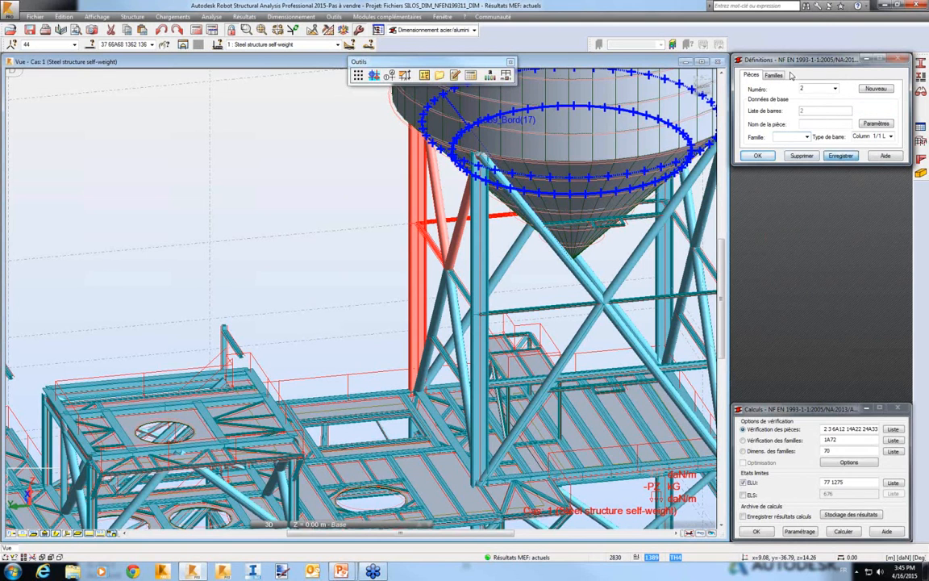
pyautogui.click(774, 75)
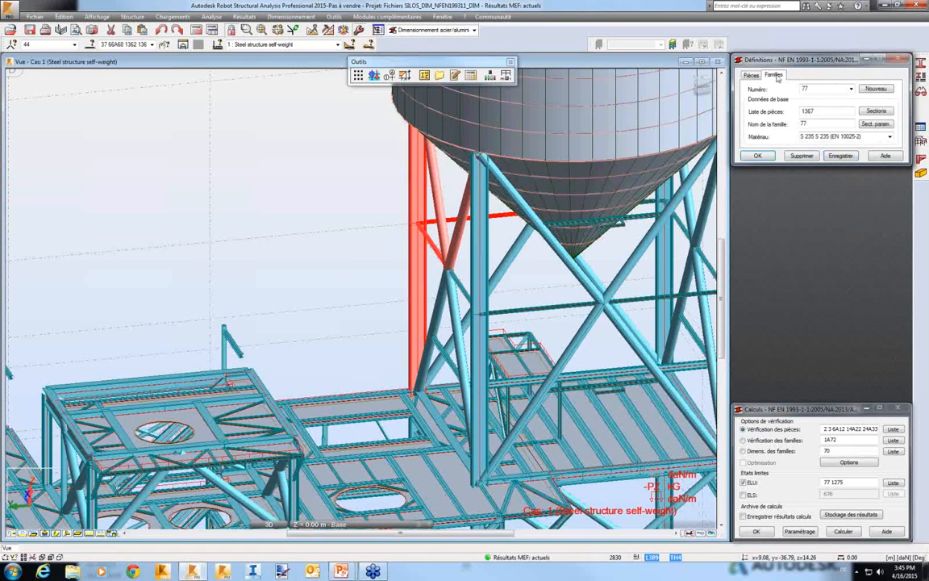
pyautogui.click(851, 89)
pyautogui.click(810, 280)
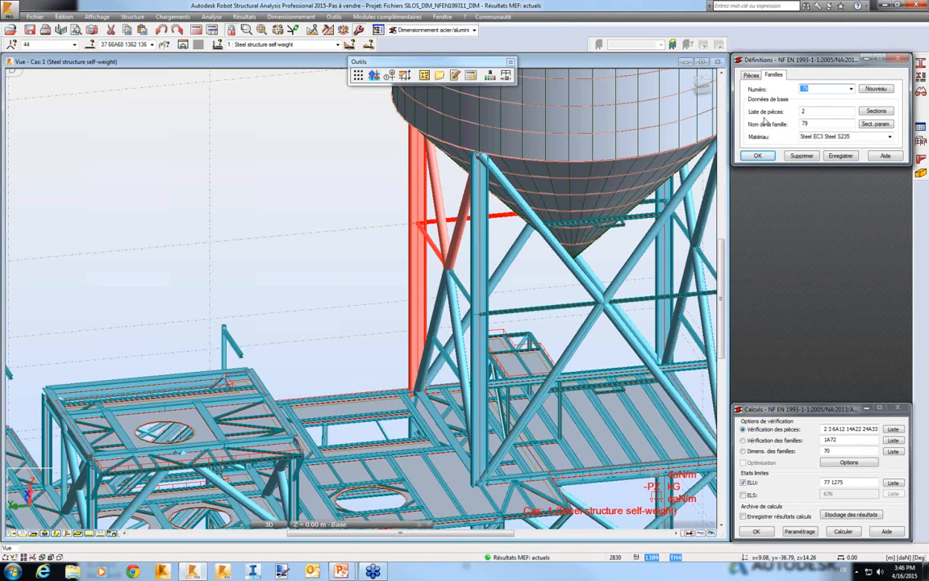
# - Reopen Fichiers SILOS_DIM_NFEN199311_DIM.rtd without saving the family changes
pyautogui.click(38, 16)
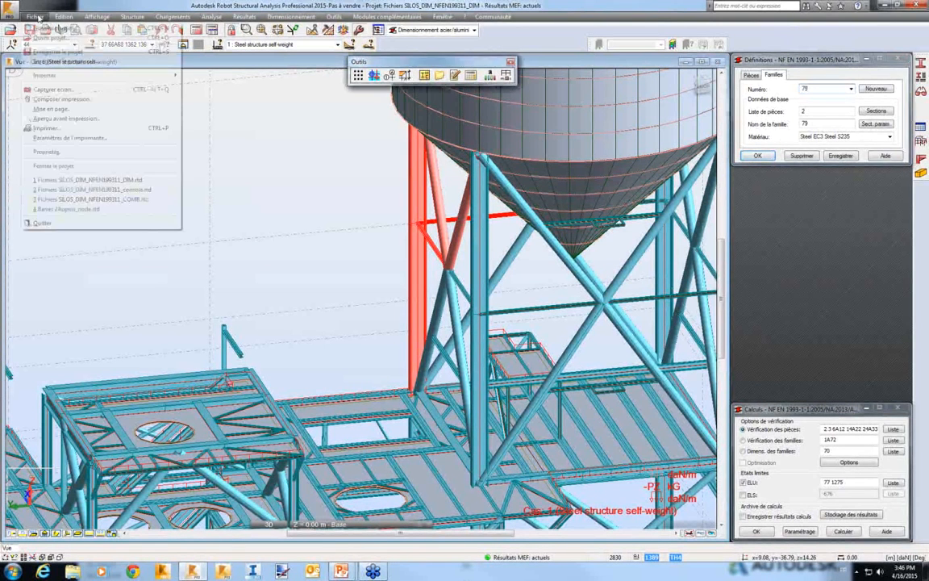
pyautogui.click(89, 179)
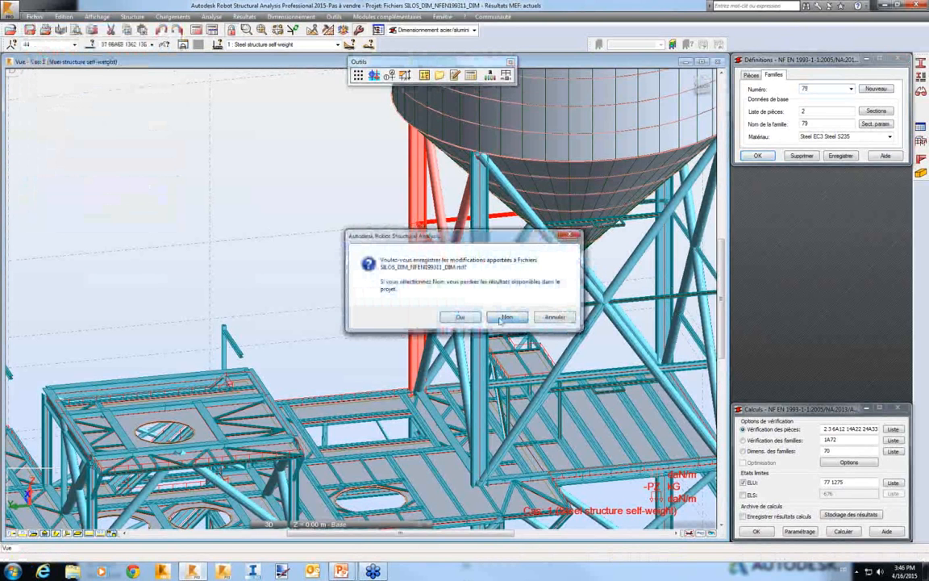
pyautogui.click(501, 318)
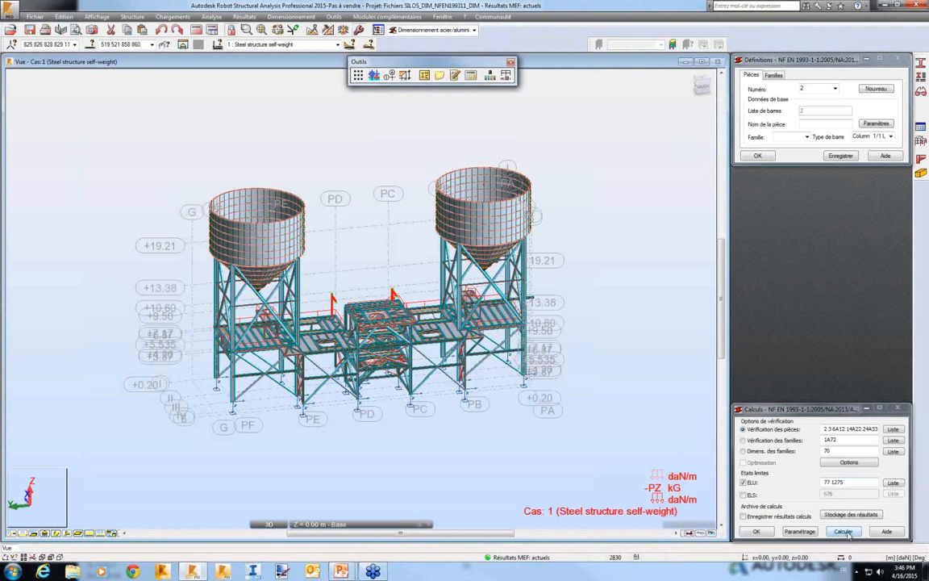
# - Run the ELU member verification and display the work ratios as a map on the bars
pyautogui.click(844, 532)
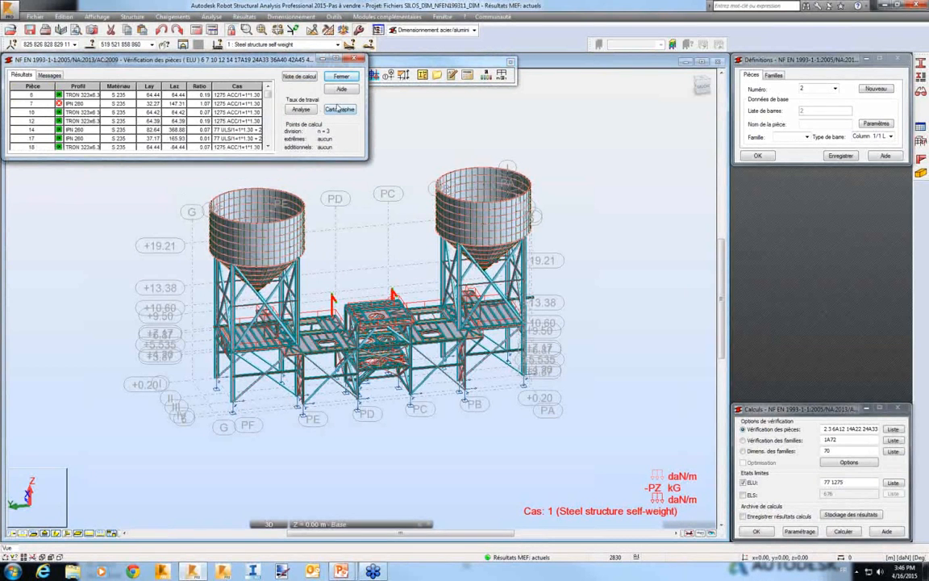
pyautogui.click(339, 112)
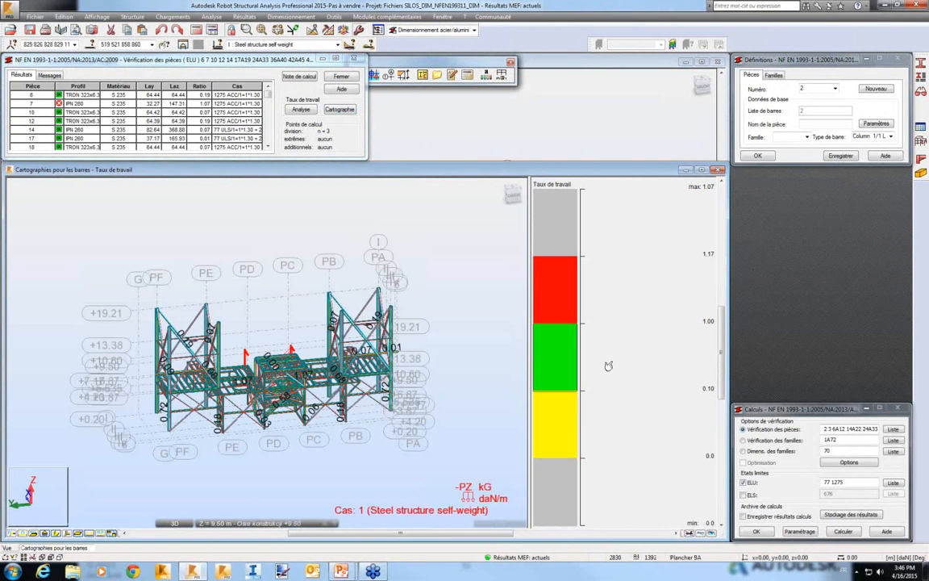
# - Select the bars in the 0.10 to 1.00 work ratio range and show only them in a separate, reduced view
pyautogui.click(555, 347)
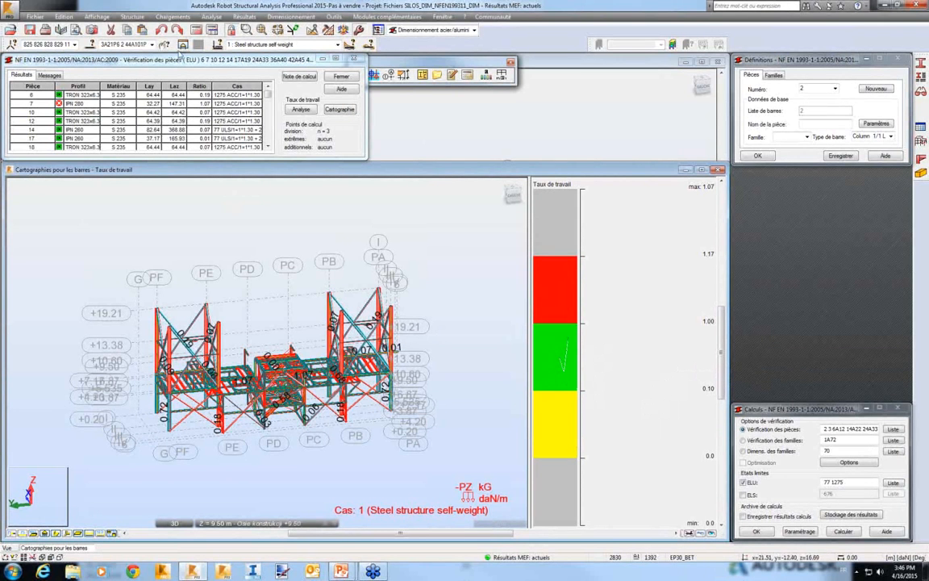
pyautogui.click(184, 44)
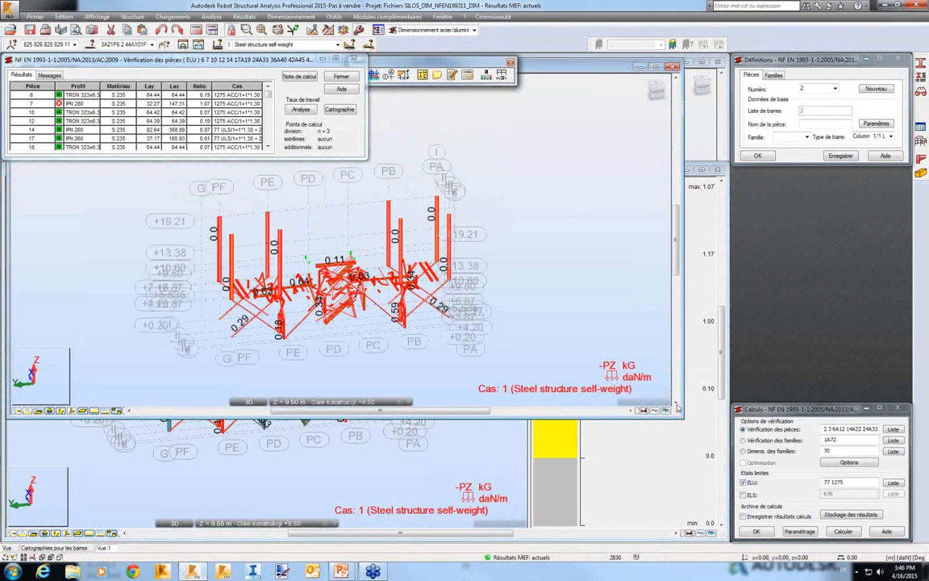
pyautogui.moveTo(663, 403); pyautogui.dragTo(519, 307)
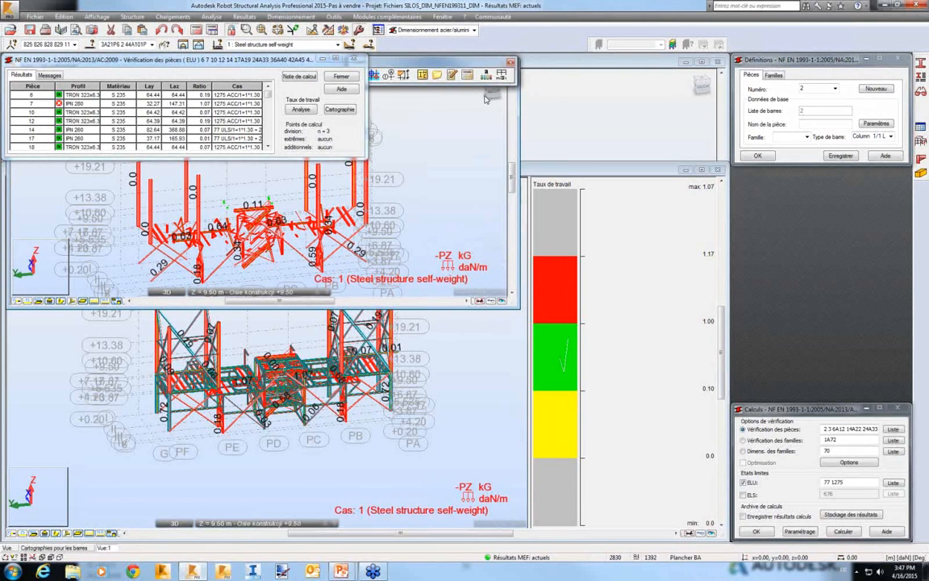
pyautogui.click(511, 62)
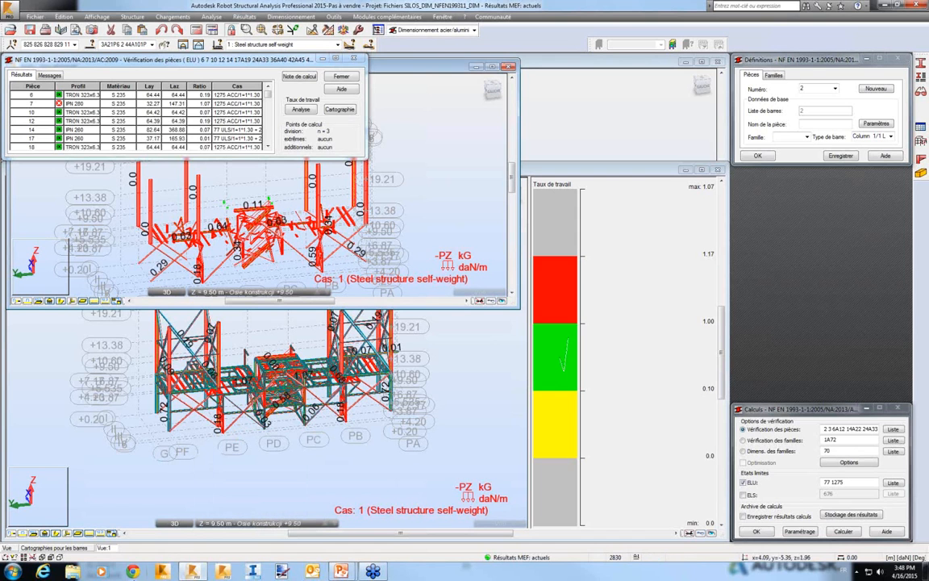
# - Switch to Chrome, open the French Robot Structural Analysis forum, and view its Webinar Feedback thread
pyautogui.click(133, 571)
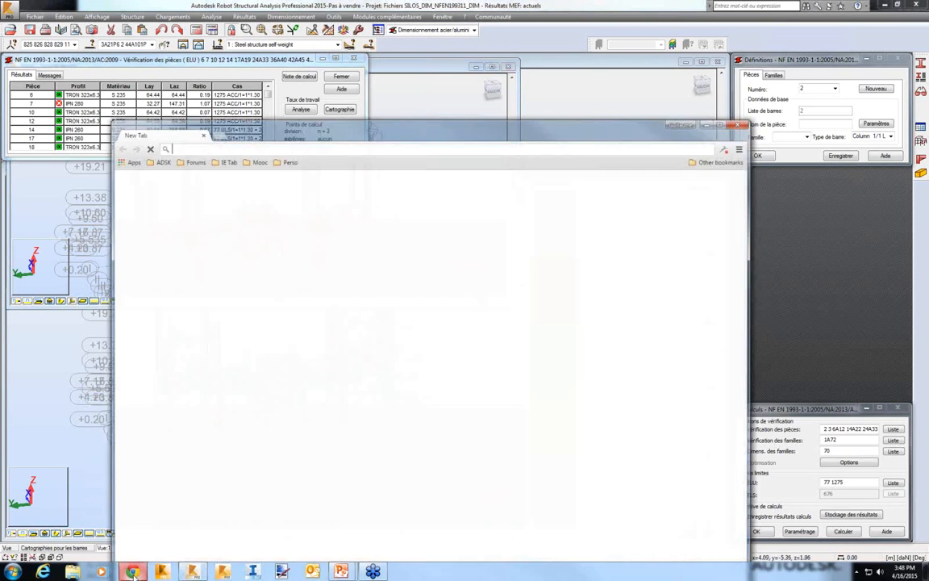
pyautogui.click(275, 104)
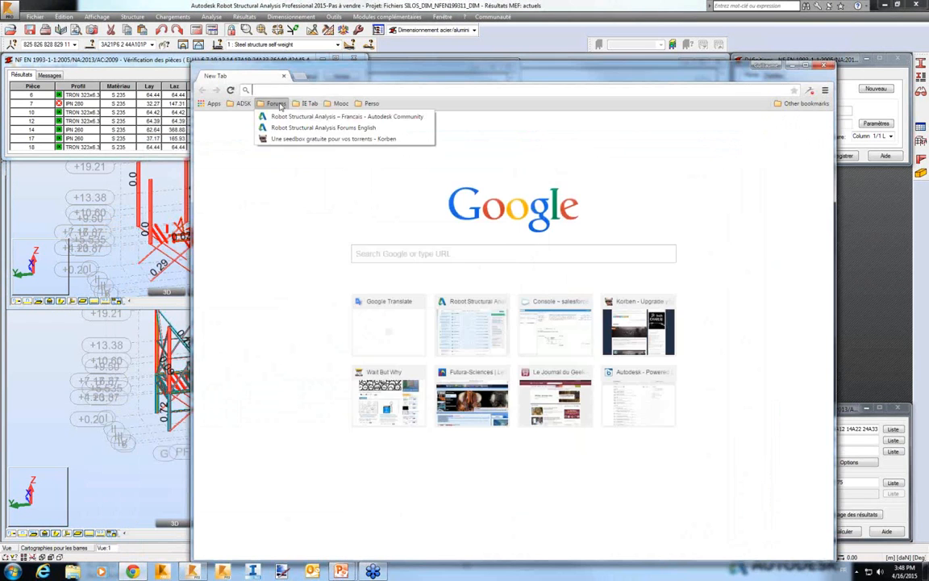
pyautogui.click(322, 118)
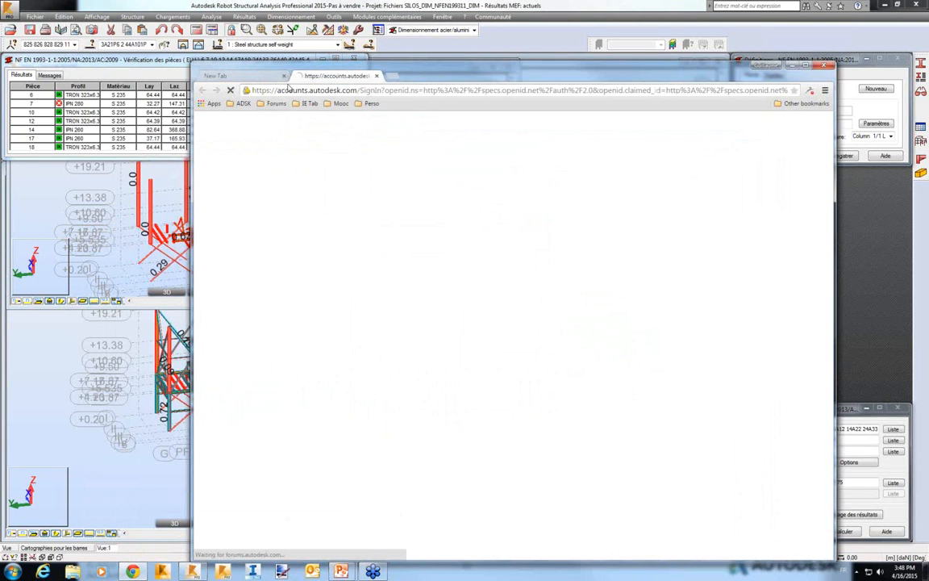
pyautogui.click(283, 76)
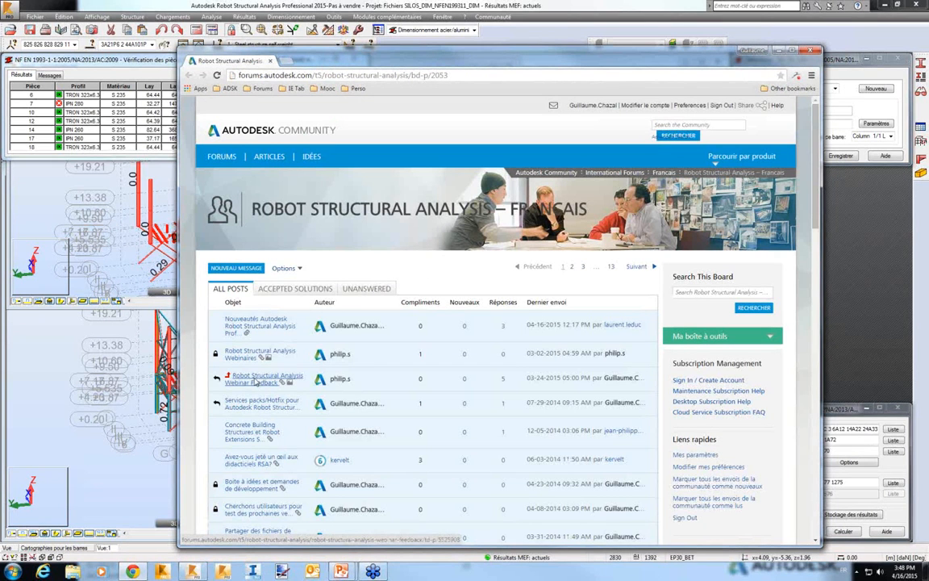
pyautogui.moveTo(252, 383)
pyautogui.mouseDown()
pyautogui.moveTo(273, 368)
pyautogui.moveTo(246, 385)
pyautogui.mouseUp()
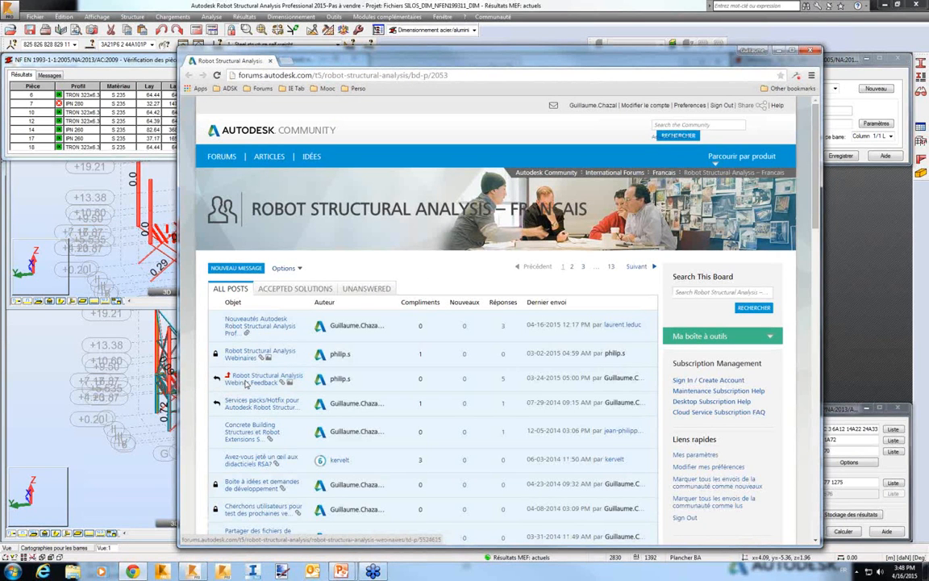
pyautogui.click(279, 405)
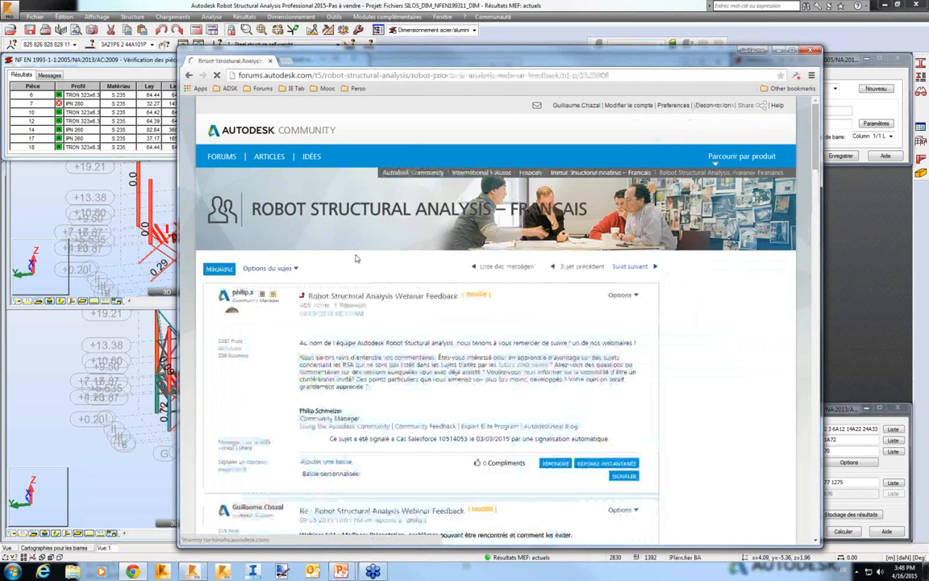
# - Read through the replies in the Webinar Feedback thread to its end and return to Robot Structural Analysis
pyautogui.scroll(-3, 356, 259)
pyautogui.scroll(-3, 340, 334)
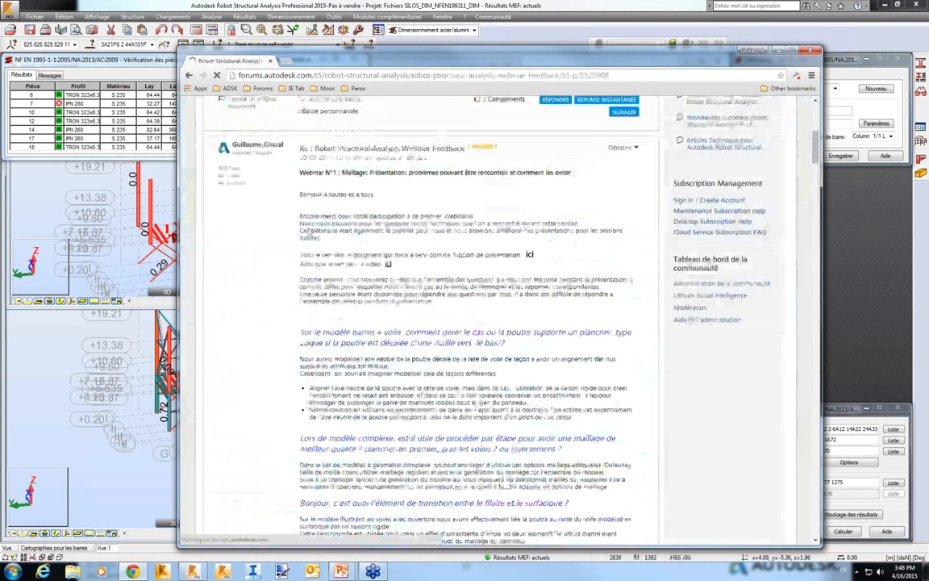
pyautogui.scroll(-8, 315, 226)
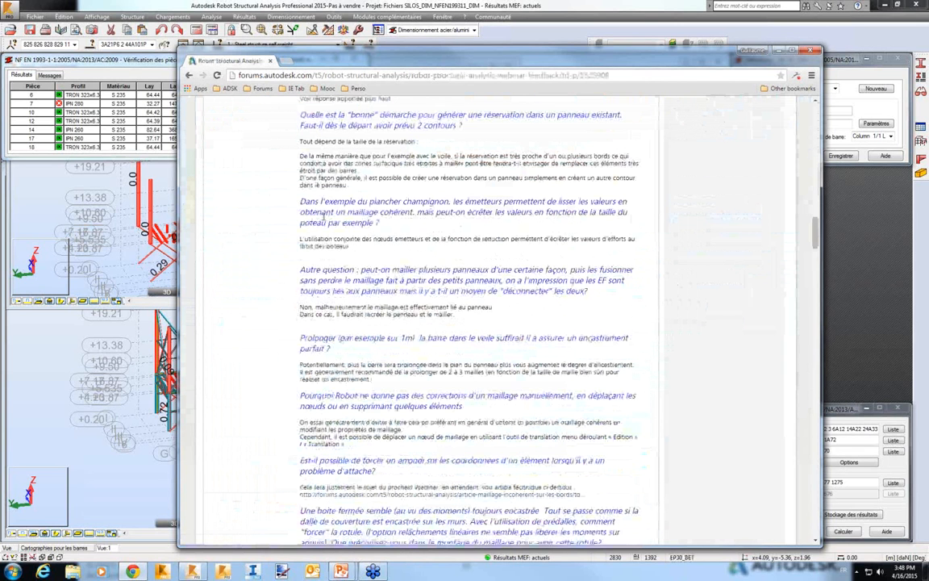
pyautogui.scroll(-5, 324, 213)
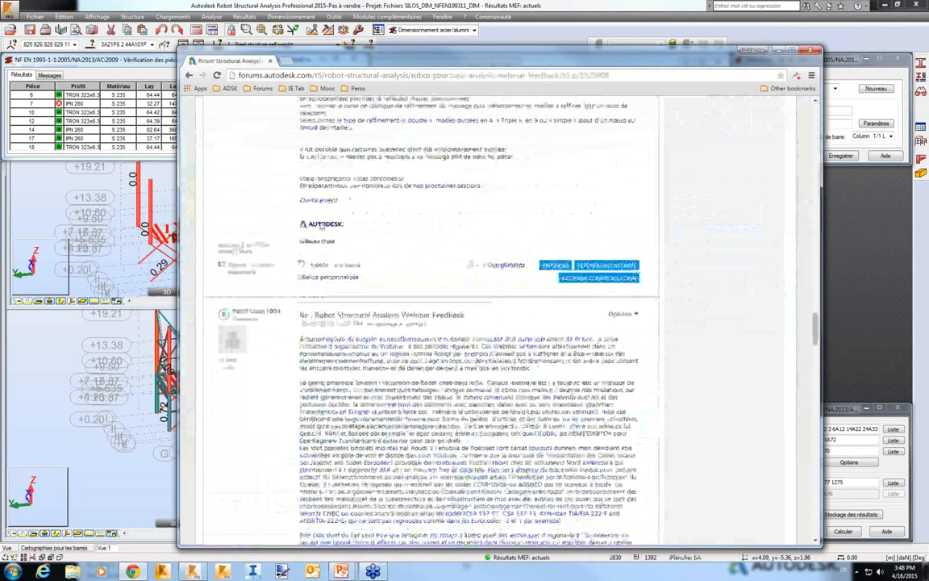
pyautogui.scroll(-5, 321, 222)
pyautogui.scroll(-5, 242, 226)
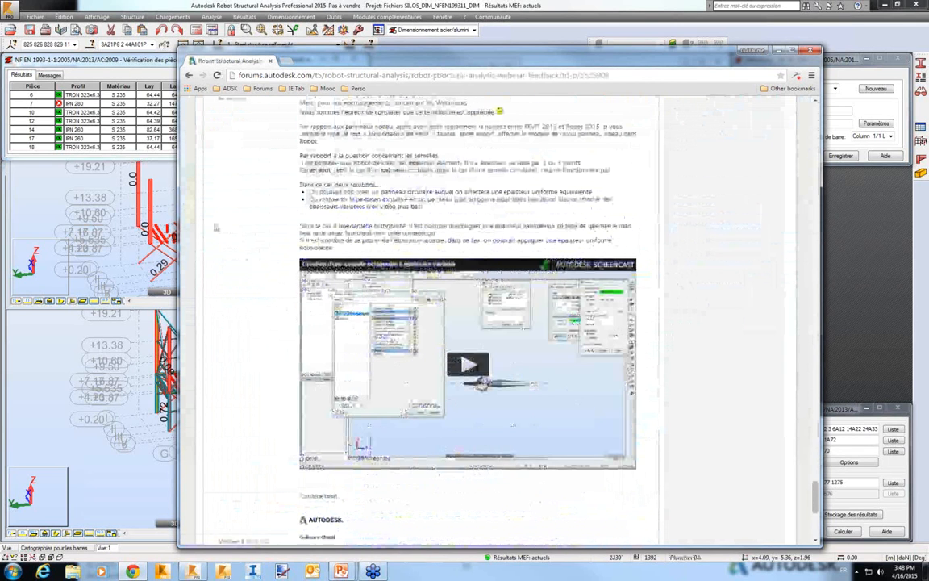
pyautogui.scroll(-2, 220, 225)
pyautogui.scroll(-5, 224, 227)
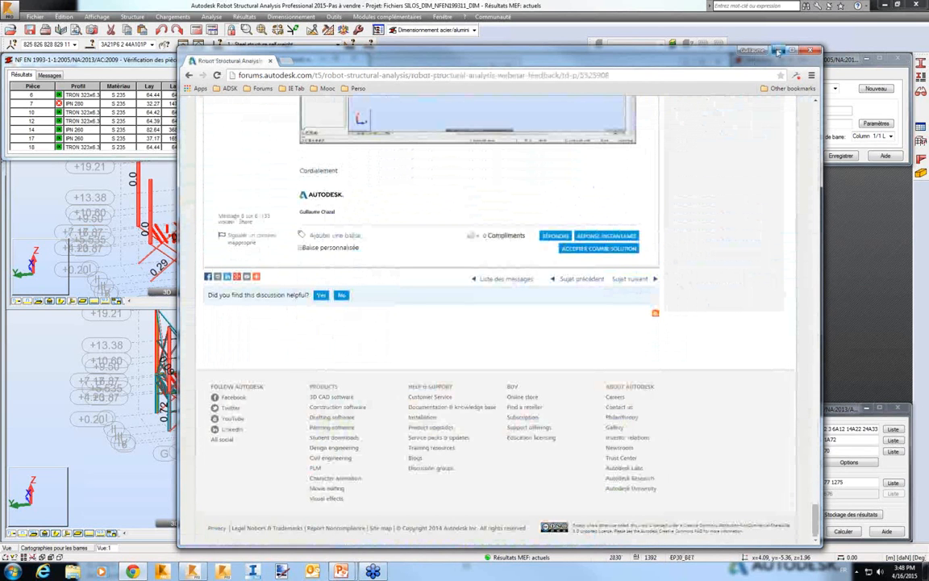
pyautogui.click(779, 51)
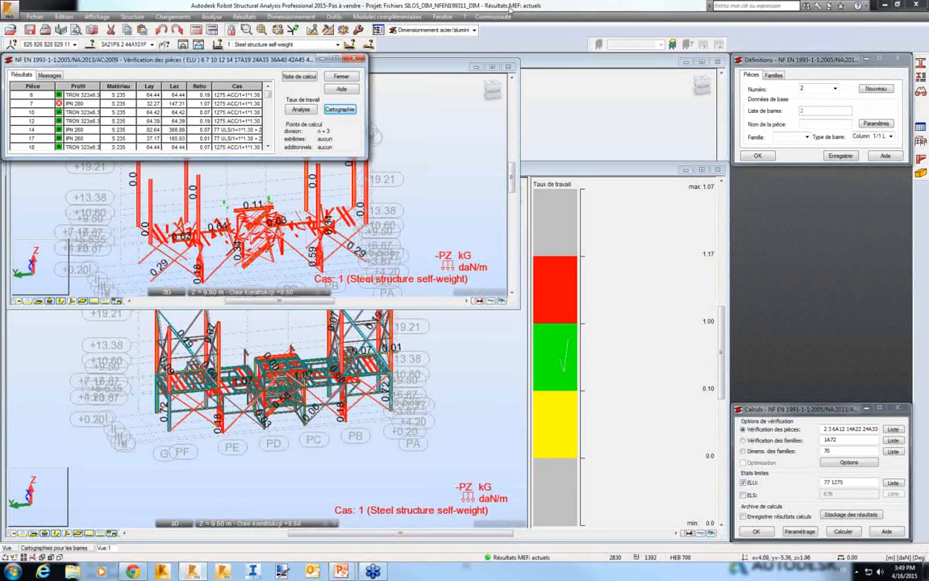
# - Close the reduced bar view and identify upper corner column bars 15 and 16 of the silo tower in the work ratio map
pyautogui.click(508, 67)
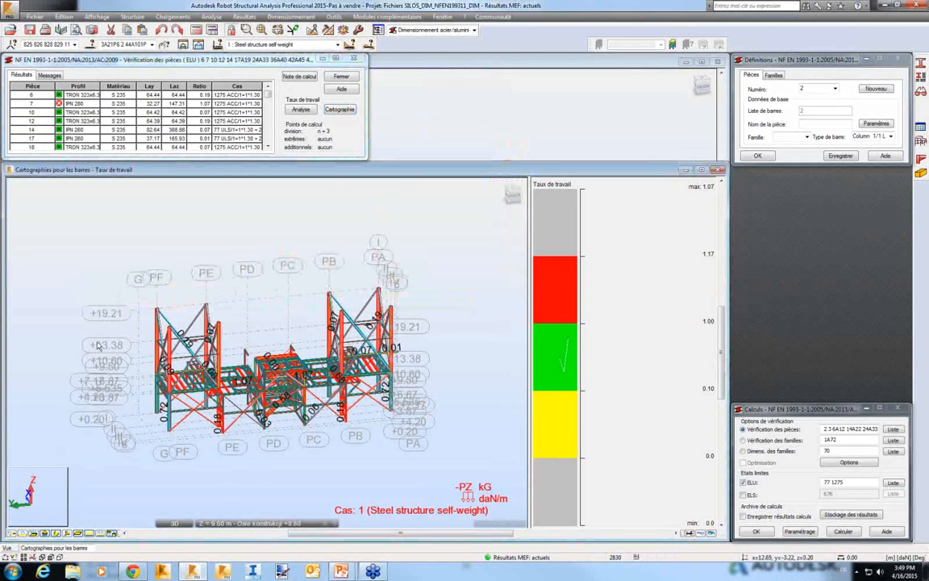
pyautogui.moveTo(95, 346); pyautogui.dragTo(112, 309, button='middle')
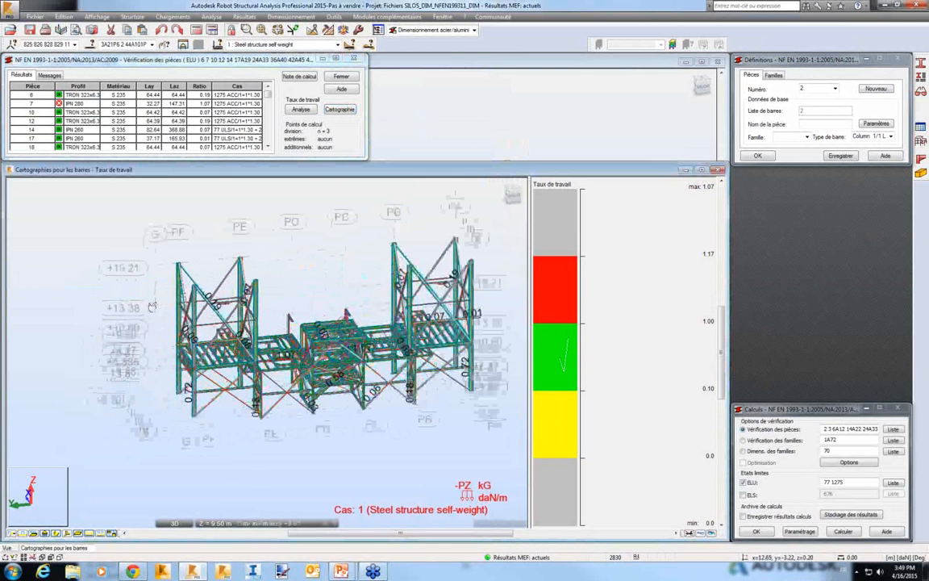
pyautogui.scroll(3, 162, 310)
pyautogui.scroll(3, 179, 318)
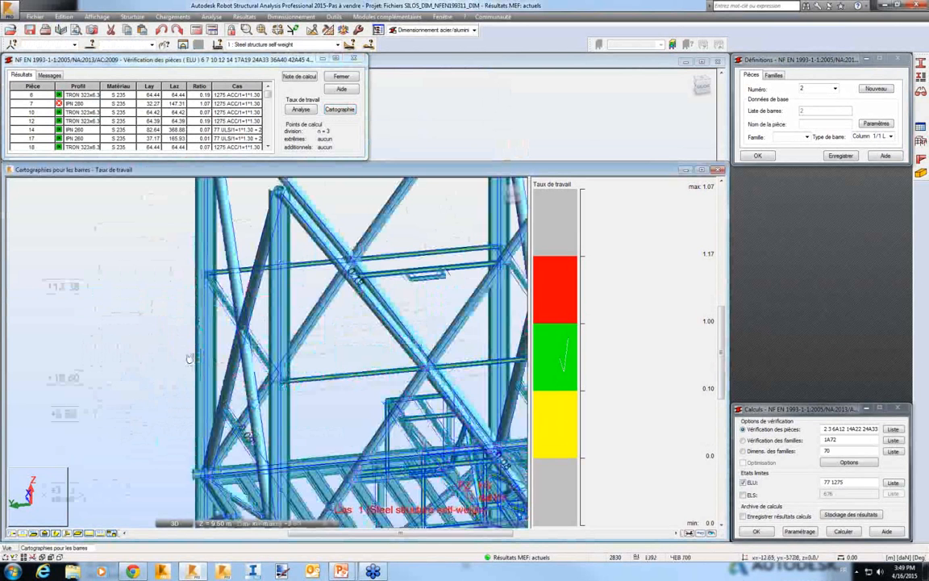
pyautogui.scroll(3, 193, 316)
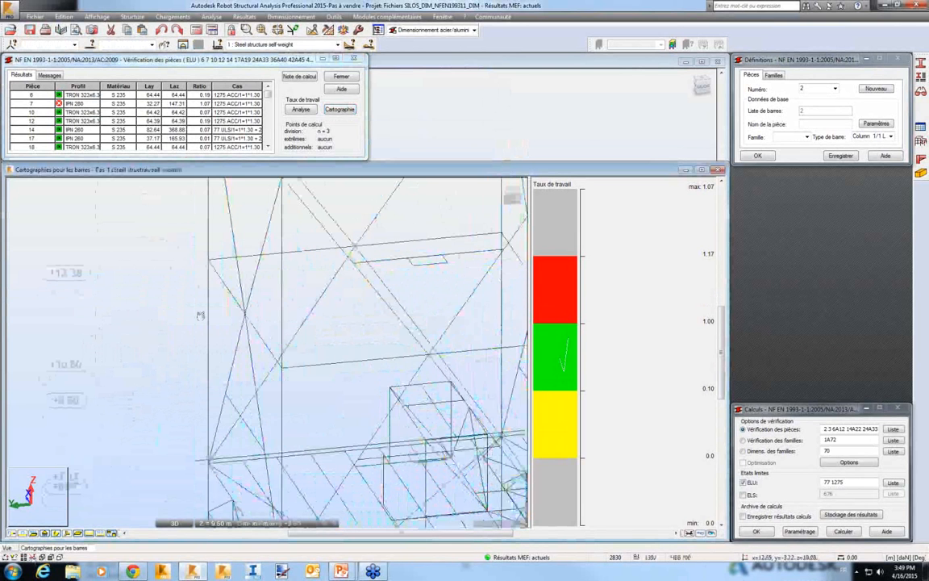
pyautogui.moveTo(201, 297); pyautogui.dragTo(191, 323, button='middle')
pyautogui.scroll(-1, 189, 323)
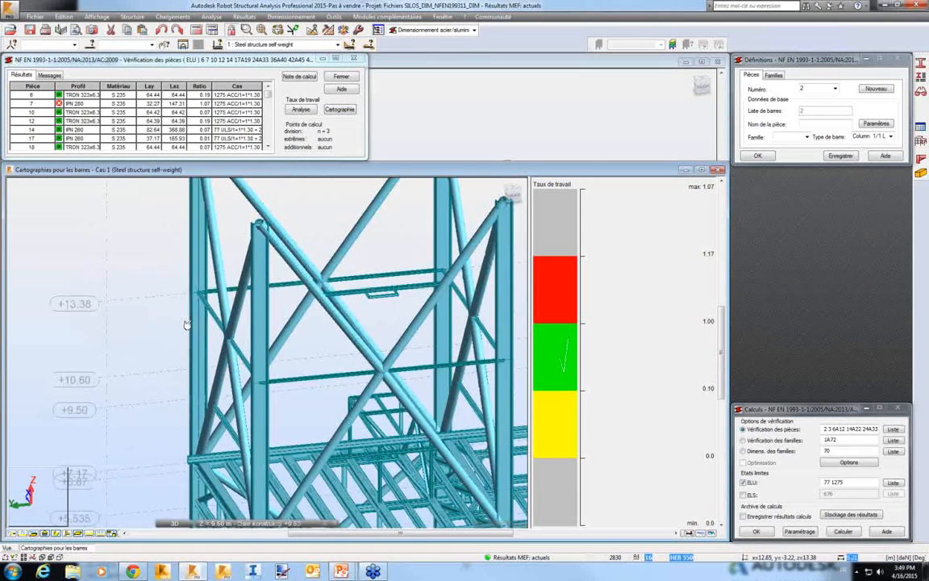
pyautogui.scroll(-2, 187, 324)
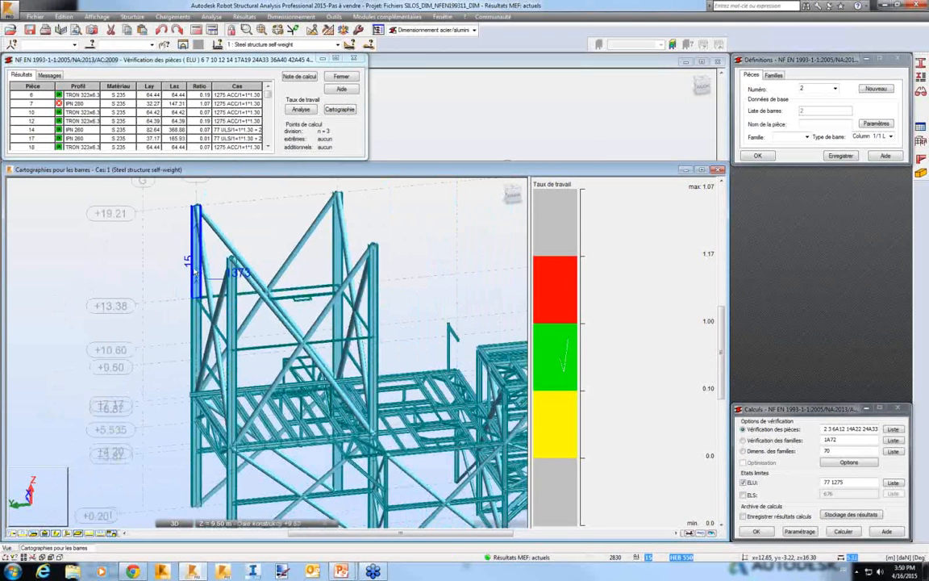
pyautogui.click(190, 282)
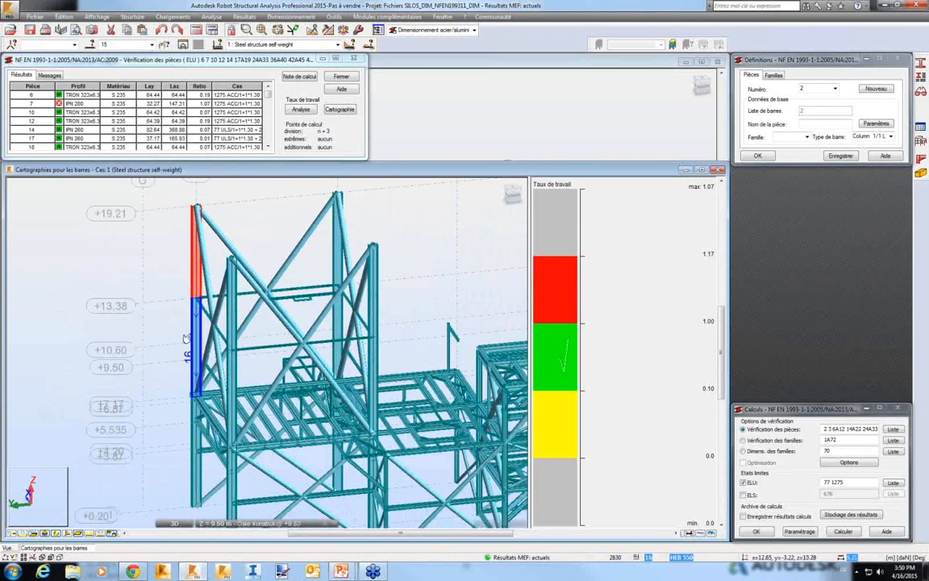
pyautogui.click(173, 333)
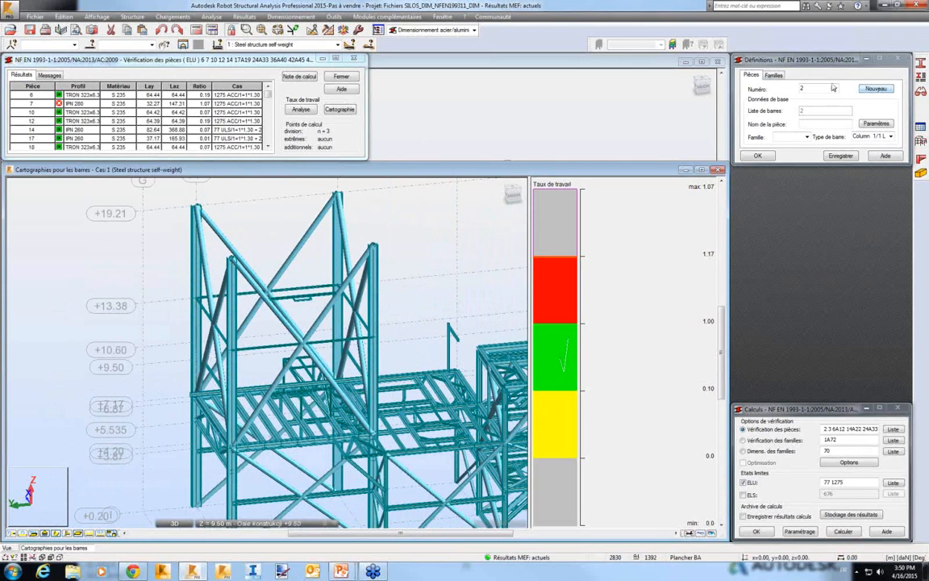
# - Create and save a new design member made up of bars 15 and 16
pyautogui.click(873, 90)
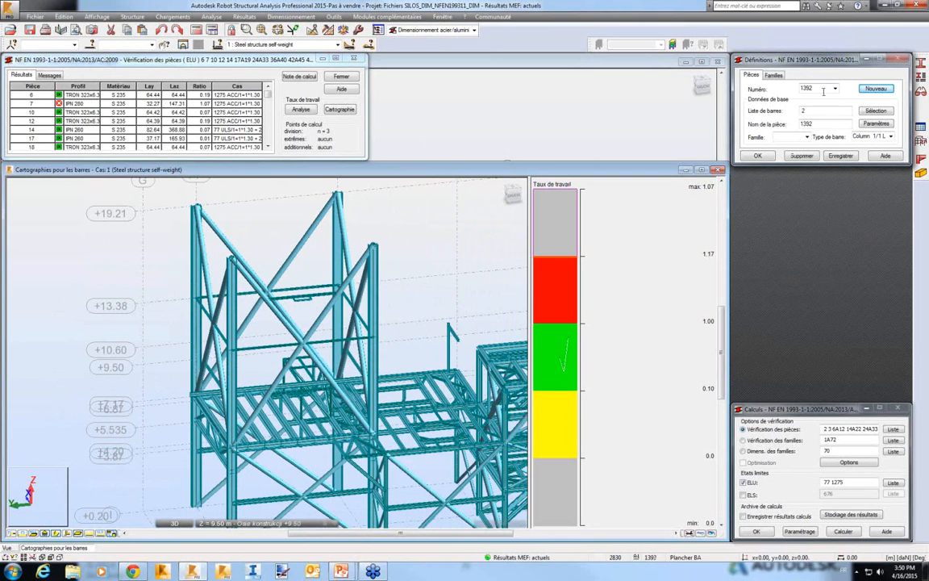
pyautogui.click(191, 276)
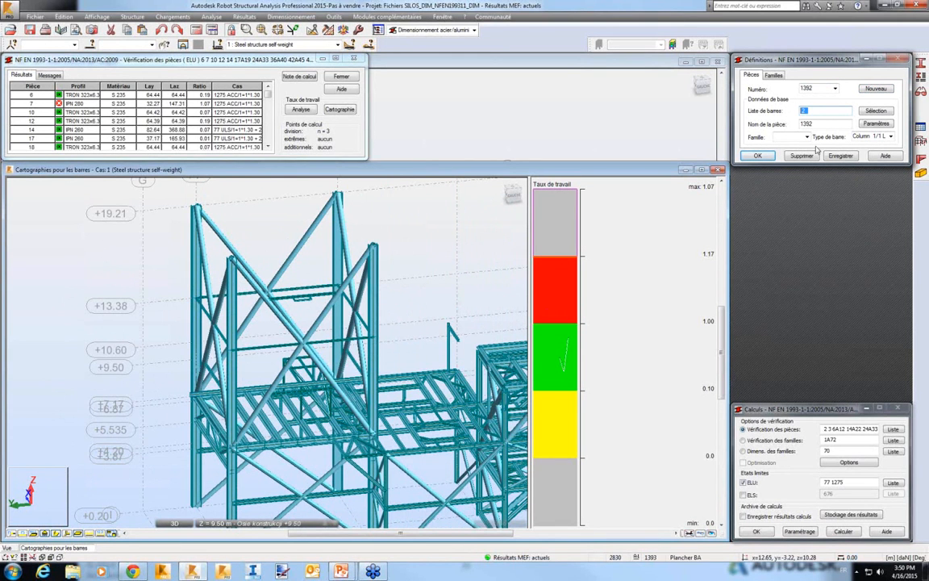
pyautogui.write('16')
pyautogui.click(840, 156)
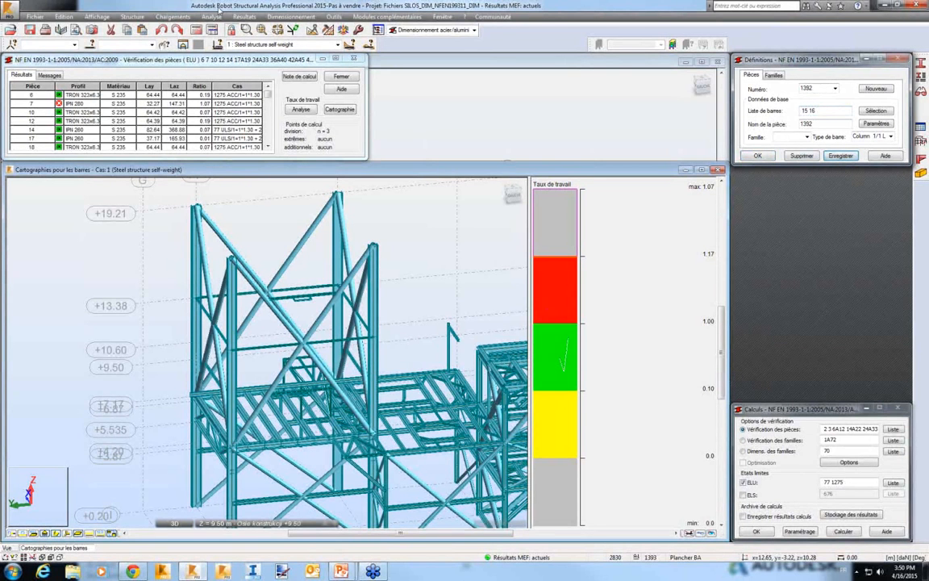
# - Select member 1392 in the model by its number
pyautogui.click(124, 44)
pyautogui.write('1392')
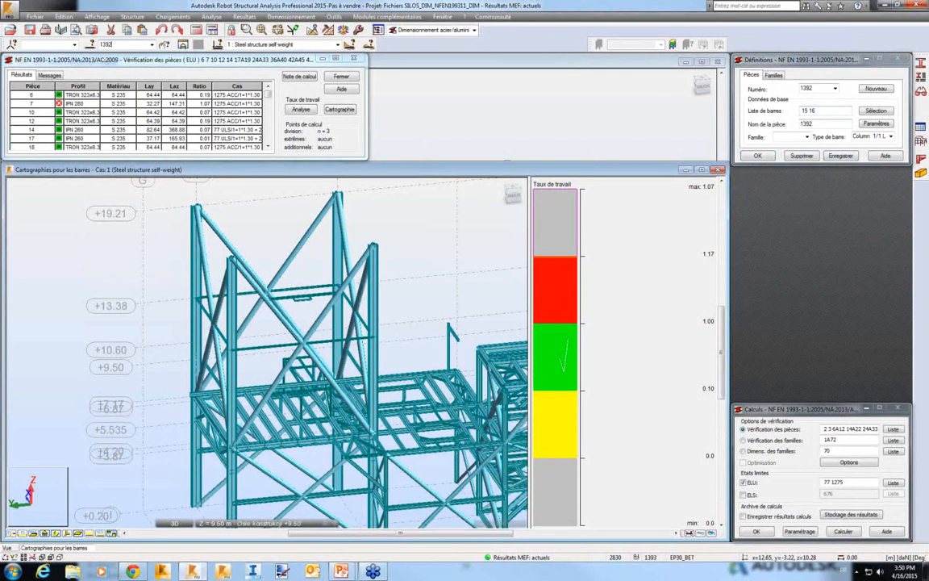
pyautogui.press('Return')
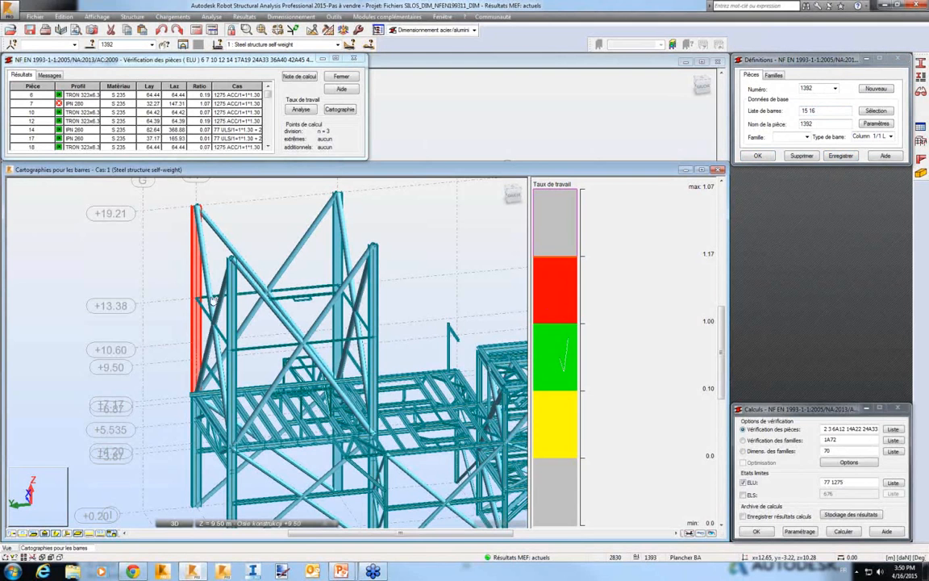
# - Examine the Column 1/1 L/200 parameters of member 1392 and the list of available member types without changing them
pyautogui.click(880, 125)
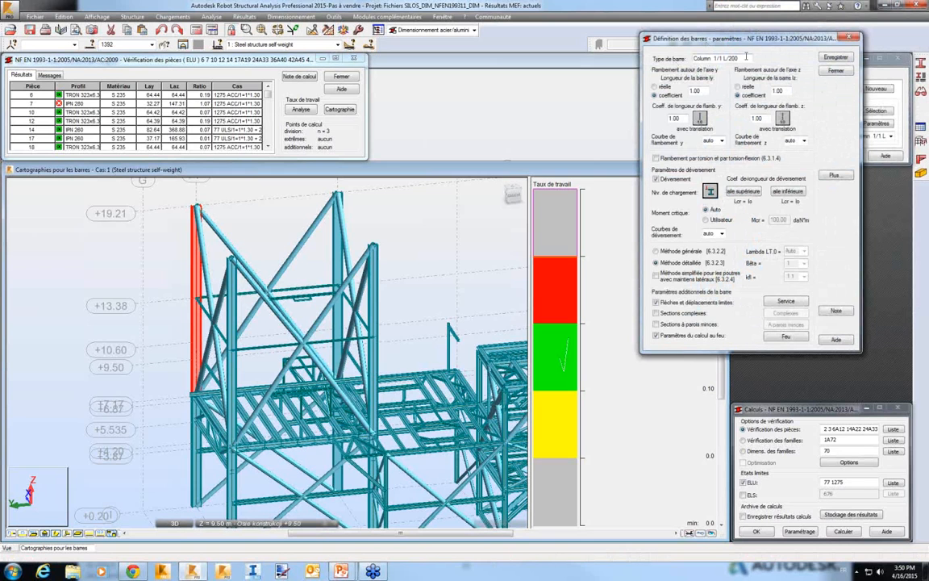
pyautogui.click(850, 38)
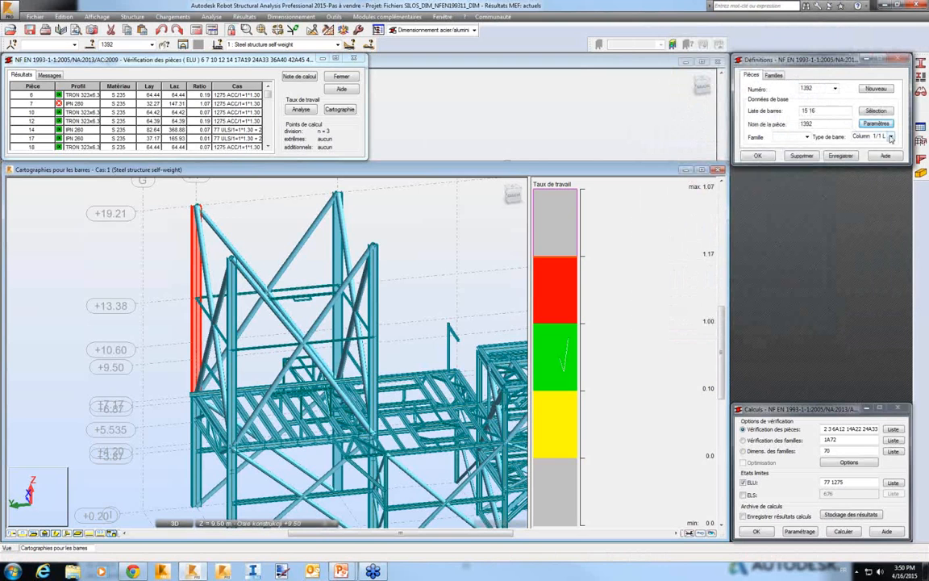
pyautogui.click(891, 138)
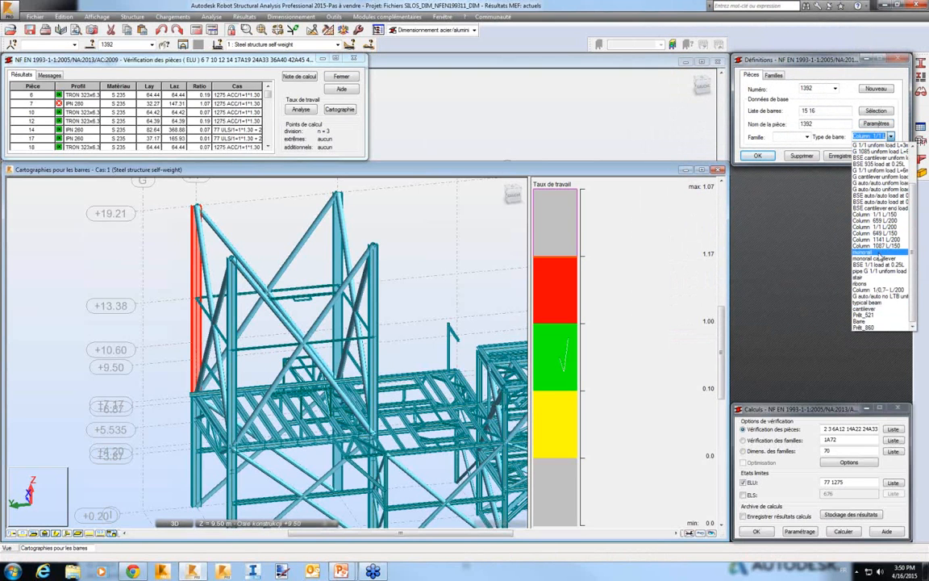
pyautogui.scroll(2, 879, 258)
pyautogui.scroll(2, 878, 256)
pyautogui.scroll(-4, 880, 264)
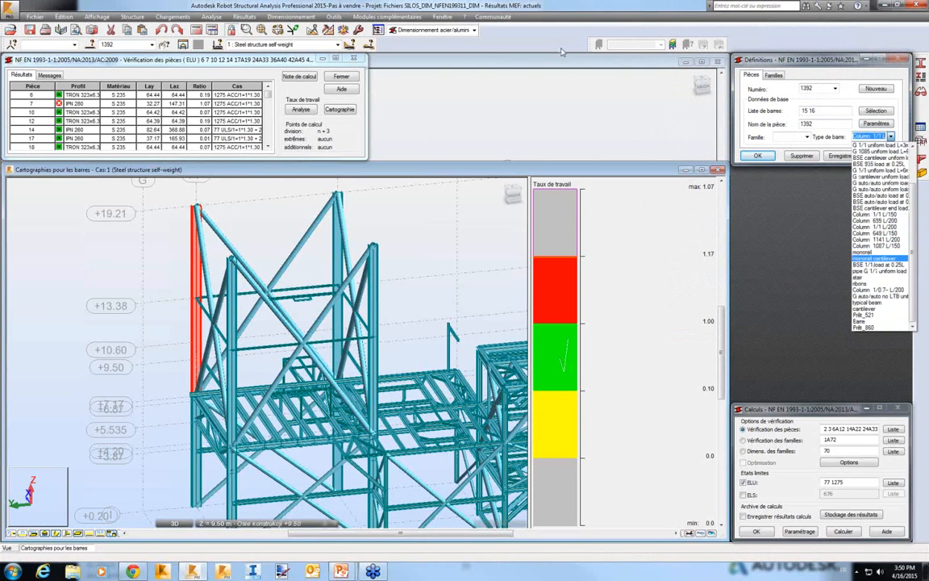
pyautogui.click(558, 40)
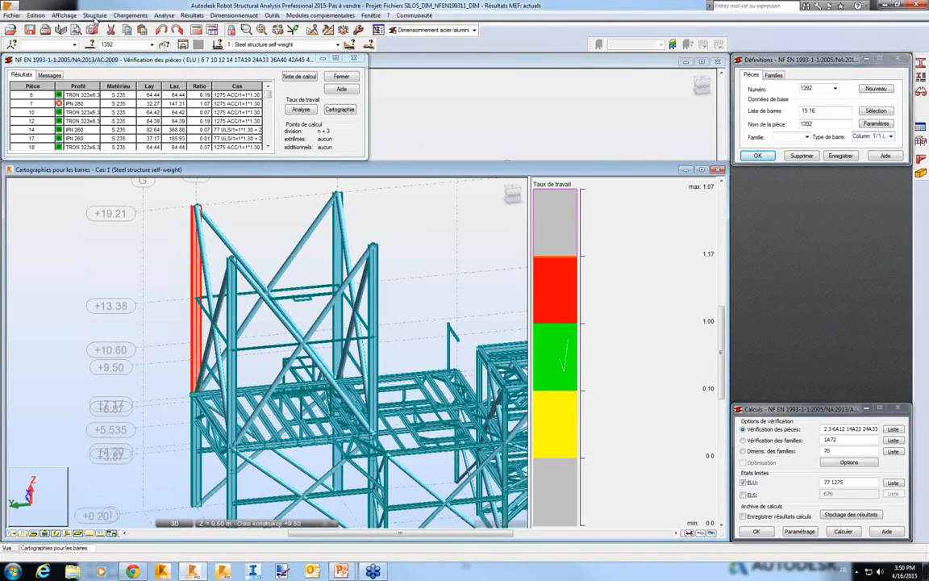
# - Open the bars table with its Type de barre column widened, and examine the member types available for bar 2
pyautogui.click(96, 17)
pyautogui.click(103, 166)
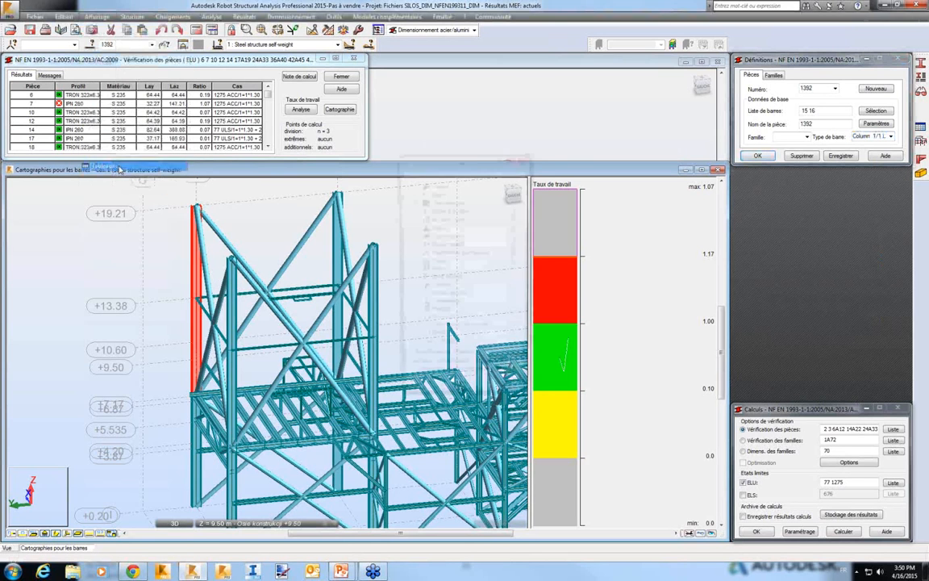
pyautogui.click(425, 399)
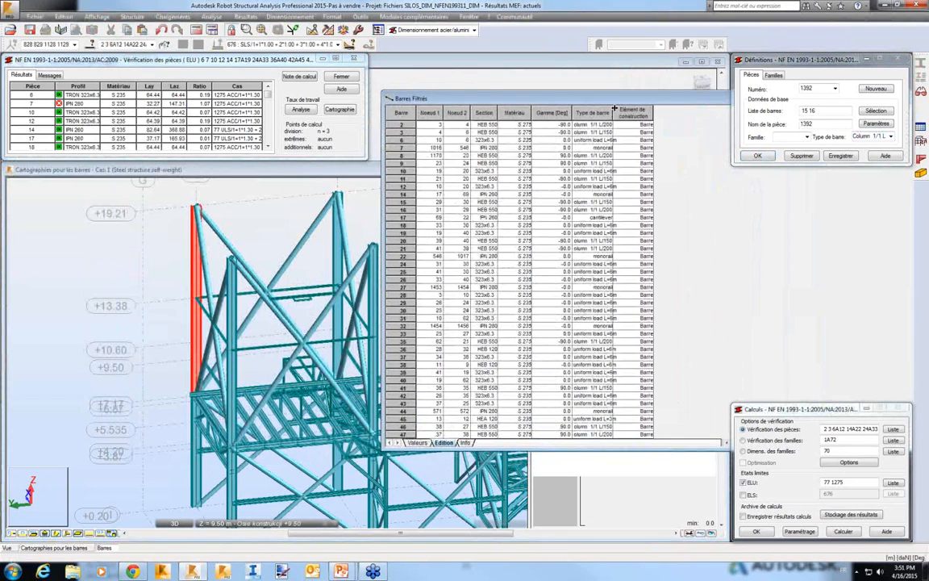
pyautogui.moveTo(678, 107); pyautogui.dragTo(678, 107)
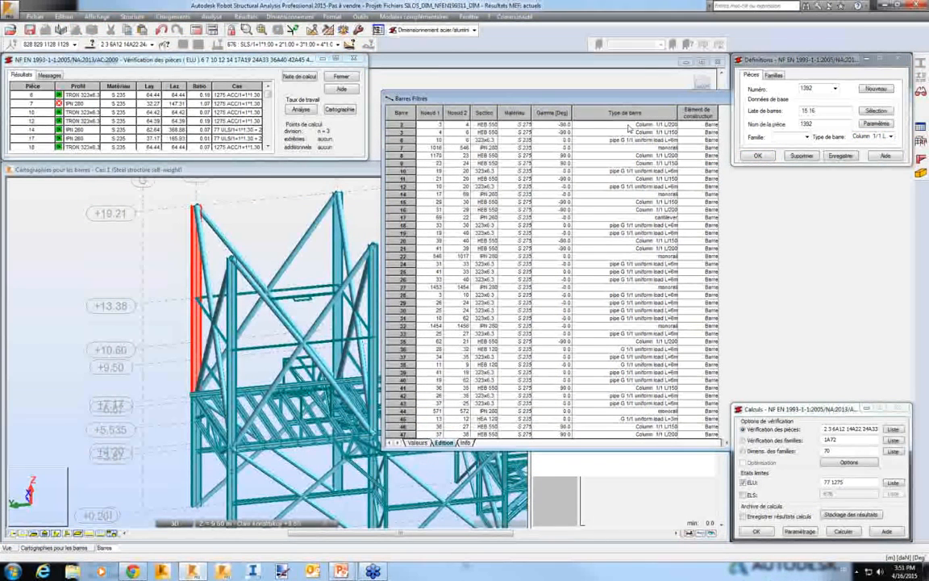
pyautogui.click(629, 126)
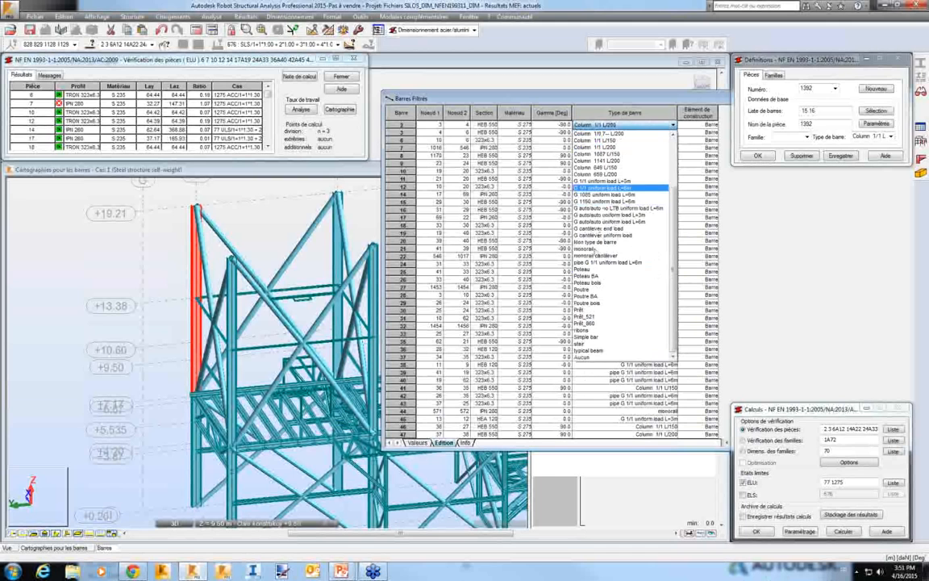
pyautogui.press('Escape')
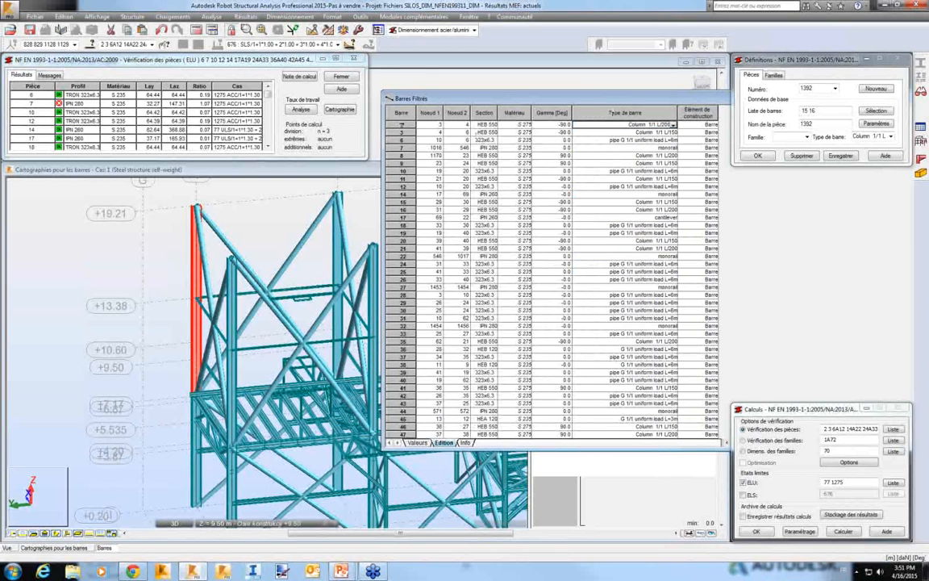
# - Assign the member type Prêt_521 to bars 2 through 18 in the bars table in one batch, using absolute modification mode
pyautogui.moveTo(402, 125); pyautogui.dragTo(401, 225)
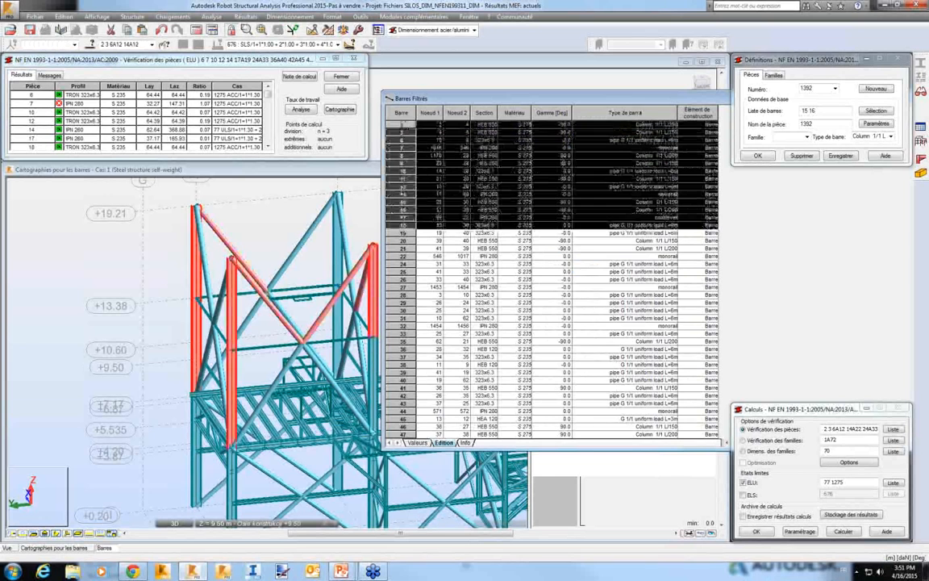
pyautogui.keyDown('ctrl'); pyautogui.click(617, 113); pyautogui.keyUp('ctrl')
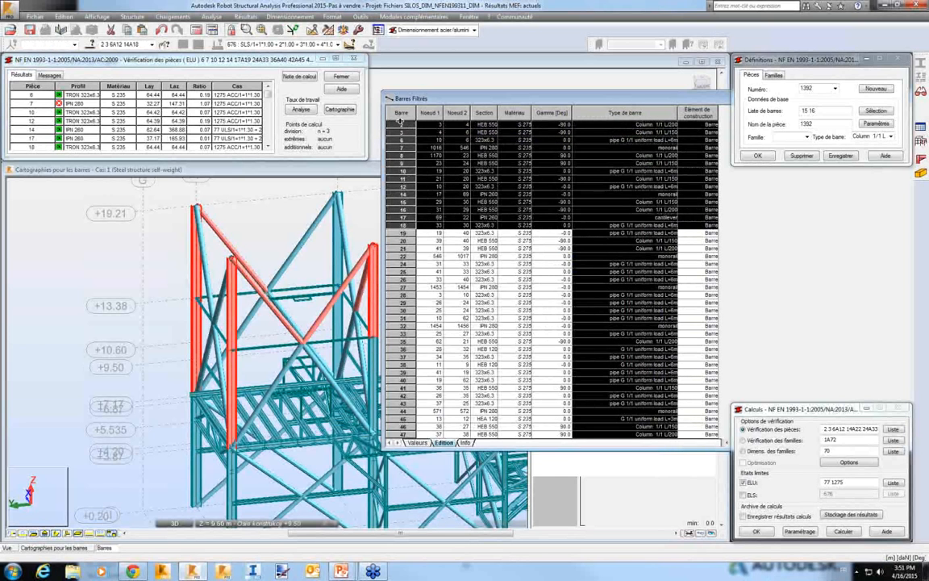
pyautogui.rightClick(621, 142)
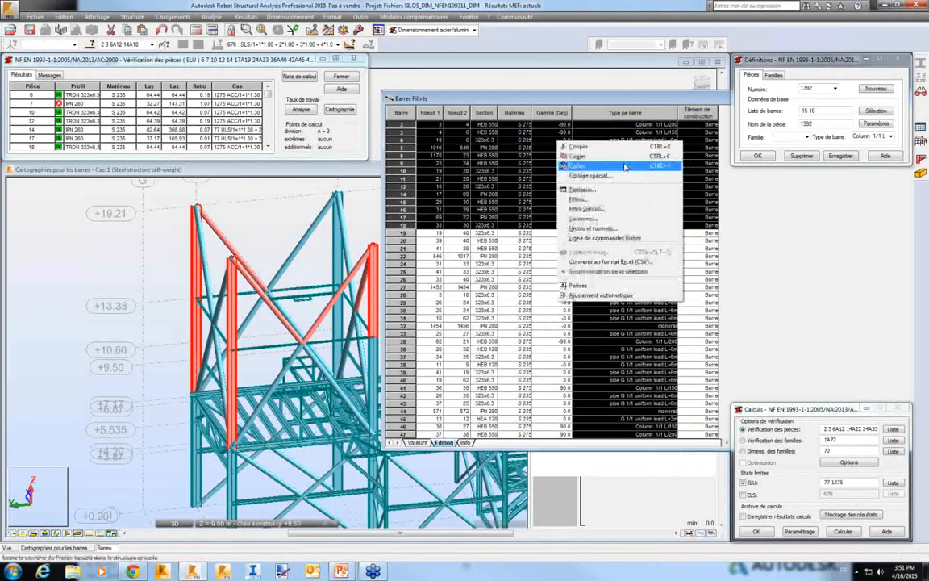
pyautogui.click(625, 177)
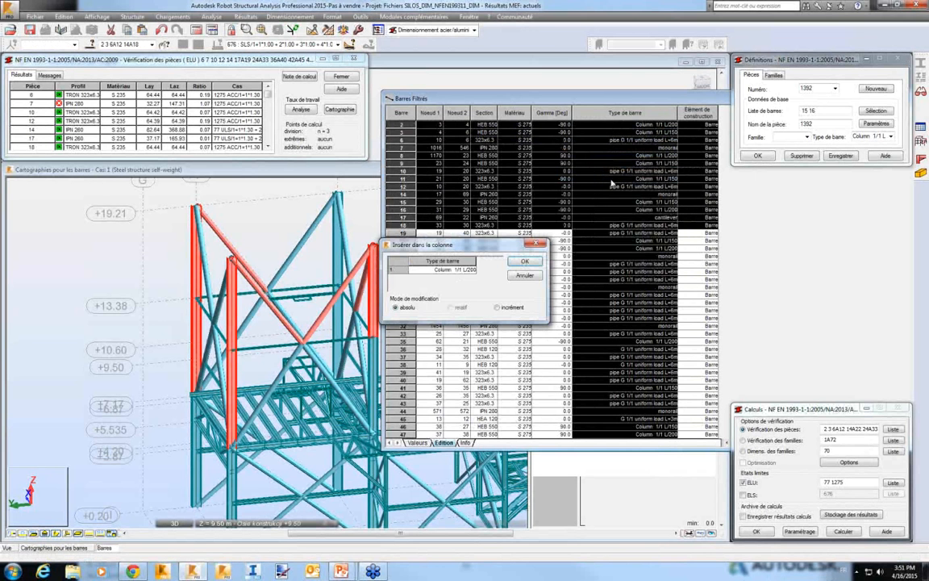
pyautogui.click(458, 275)
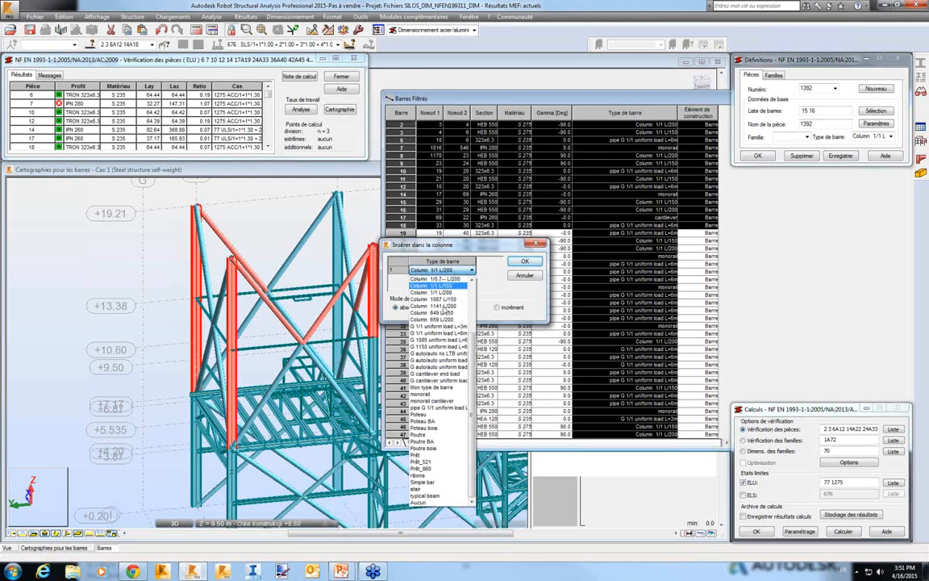
pyautogui.click(421, 462)
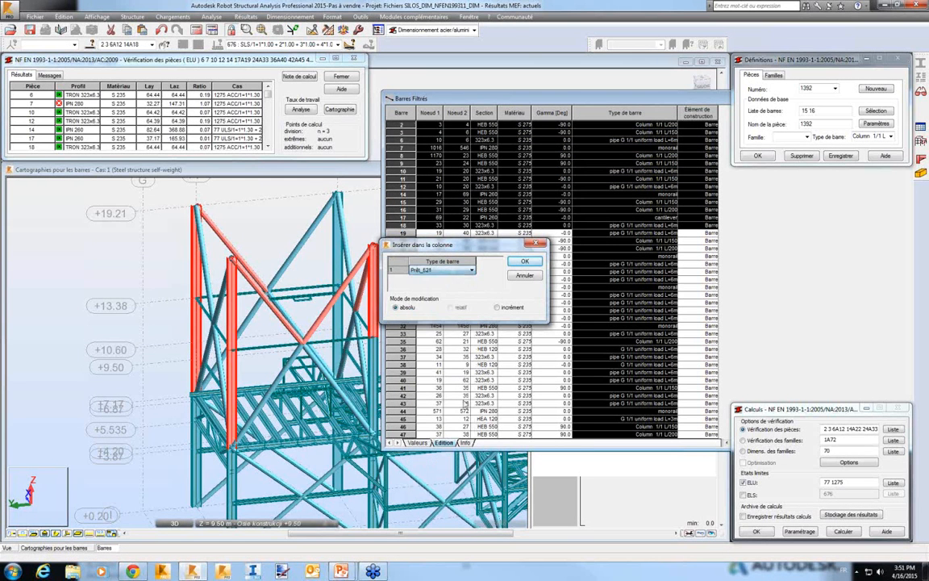
pyautogui.click(525, 260)
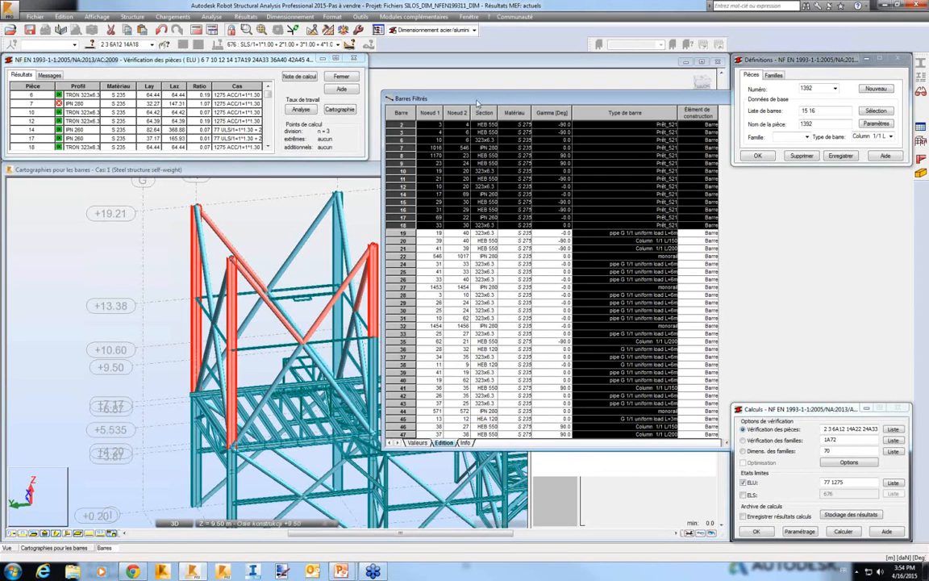
# - Close the verification results and the bars table, and clear the bar selection in the map view
pyautogui.moveTo(478, 103); pyautogui.dragTo(251, 190)
pyautogui.moveTo(178, 189); pyautogui.dragTo(127, 185)
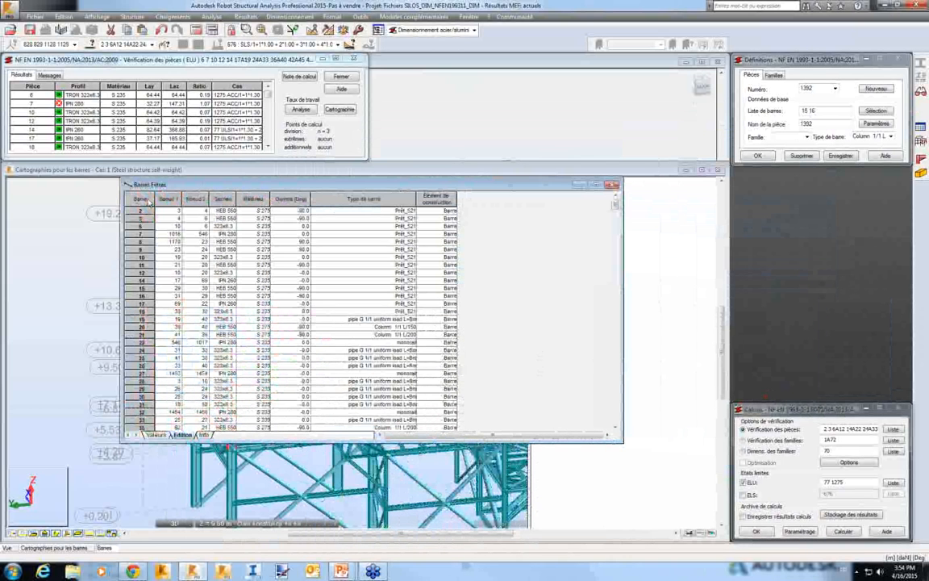
pyautogui.moveTo(141, 209); pyautogui.dragTo(214, 374)
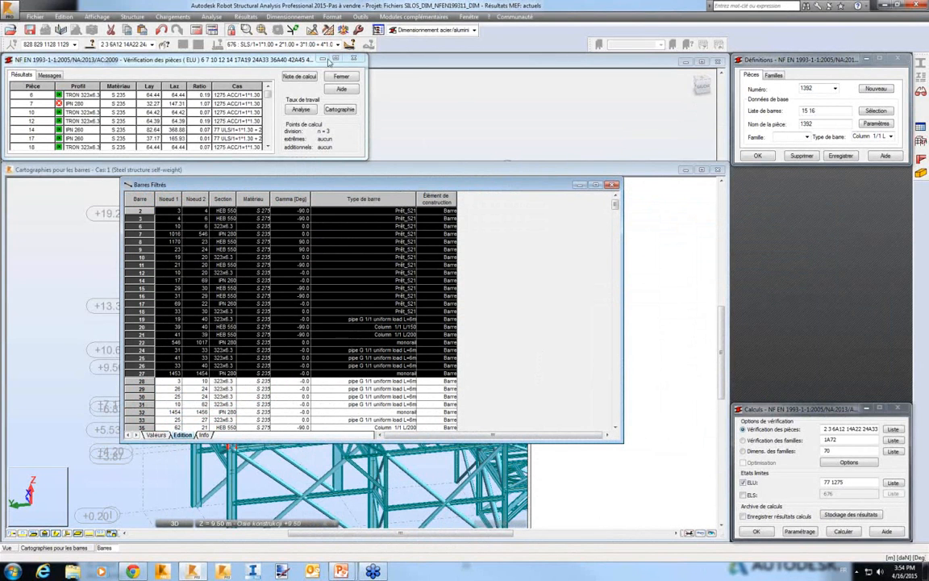
pyautogui.click(357, 60)
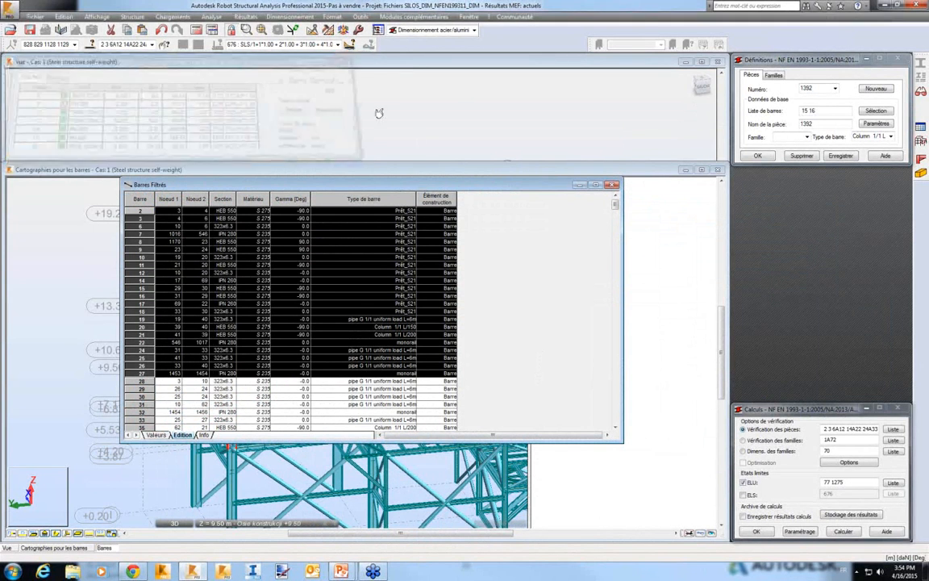
pyautogui.click(613, 186)
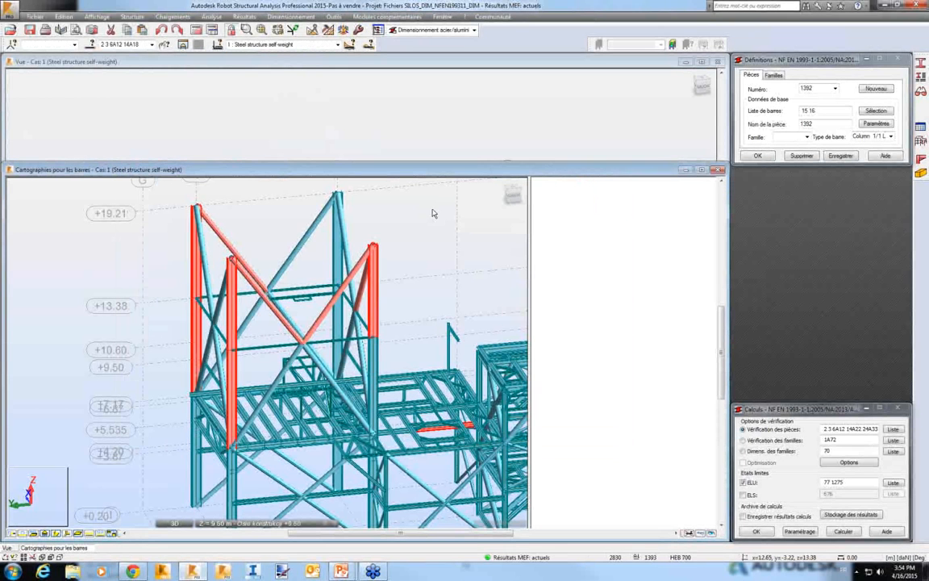
pyautogui.click(433, 211)
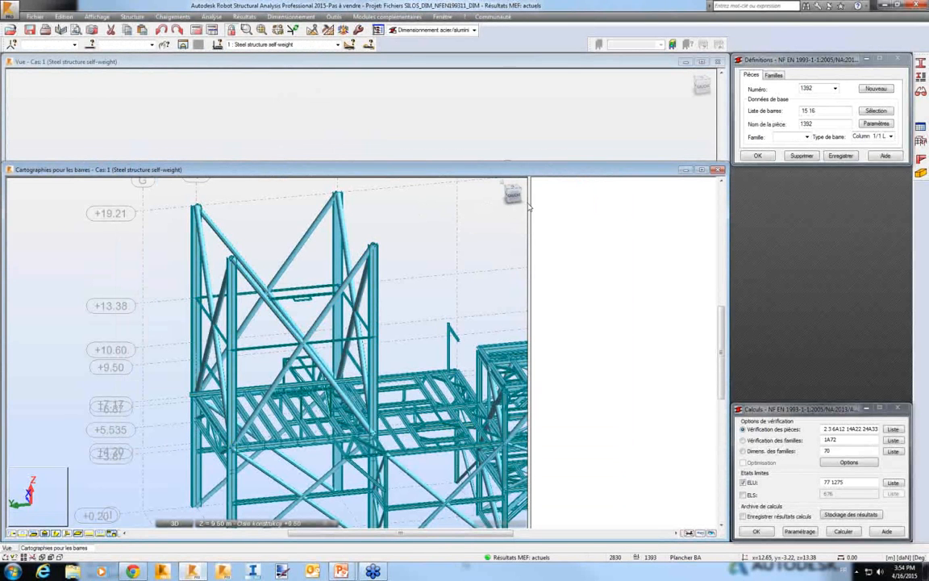
pyautogui.moveTo(527, 206); pyautogui.dragTo(624, 207)
pyautogui.scroll(-5, 432, 212)
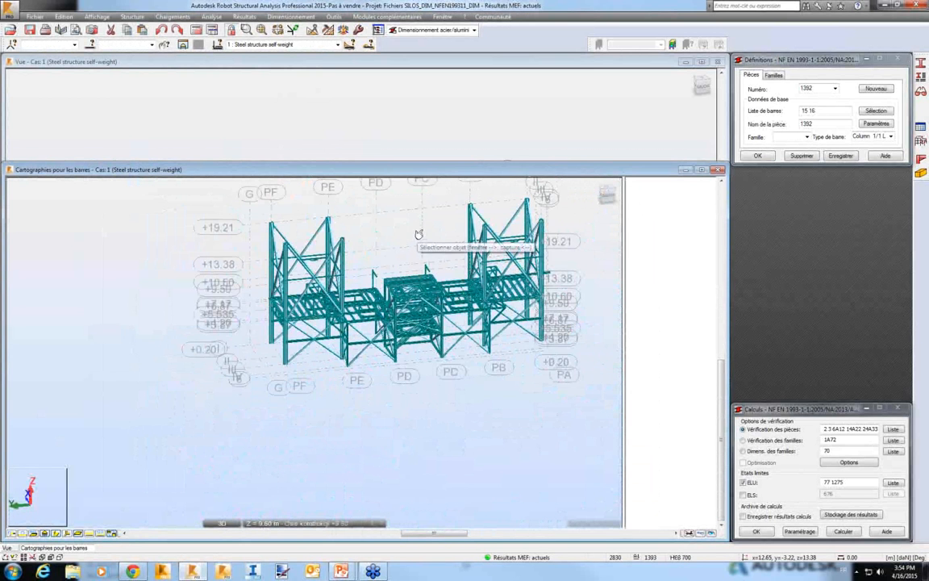
pyautogui.moveTo(416, 227); pyautogui.dragTo(406, 236, button='middle')
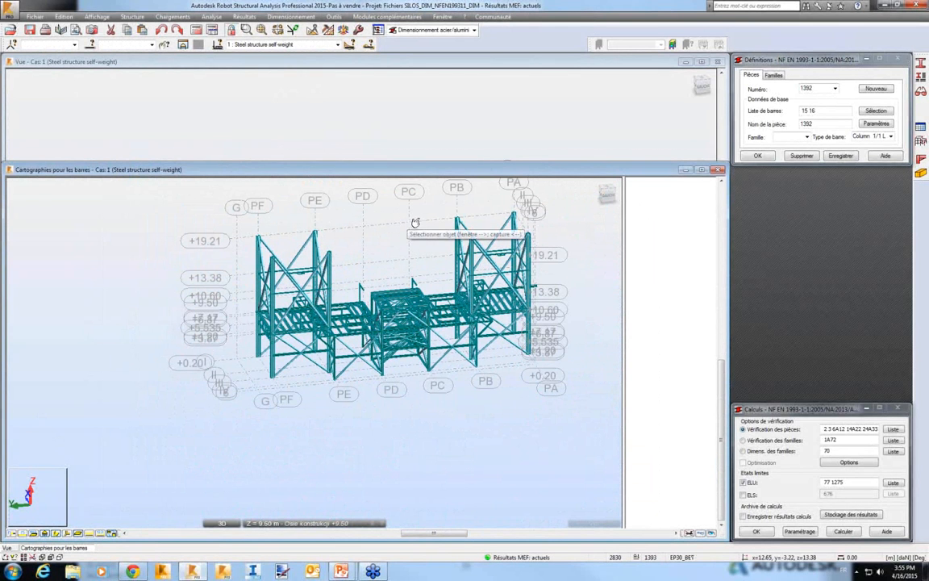
pyautogui.click(459, 233)
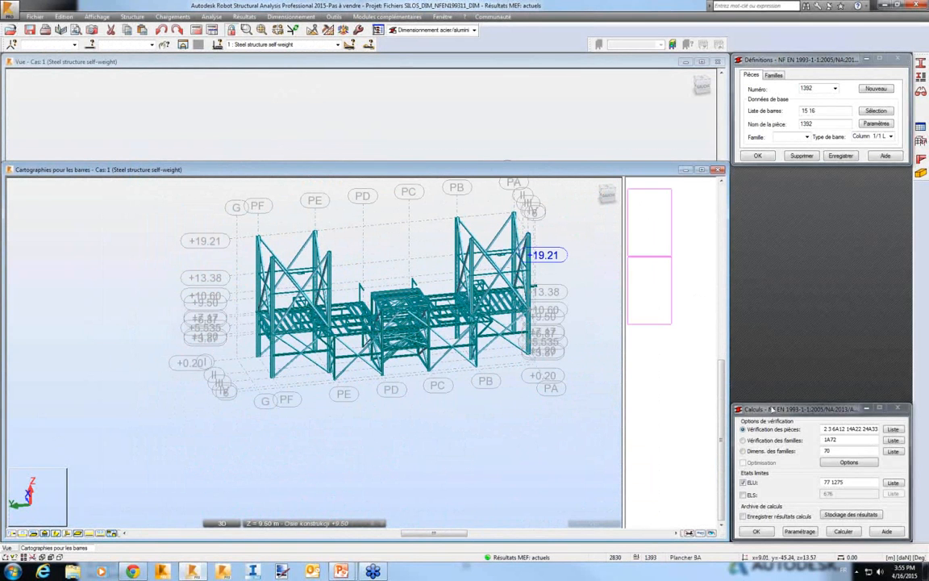
# - Switch the calculation to family sizing (Dimens. des familles) and enable Optimisation
pyautogui.moveTo(772, 410); pyautogui.dragTo(754, 321)
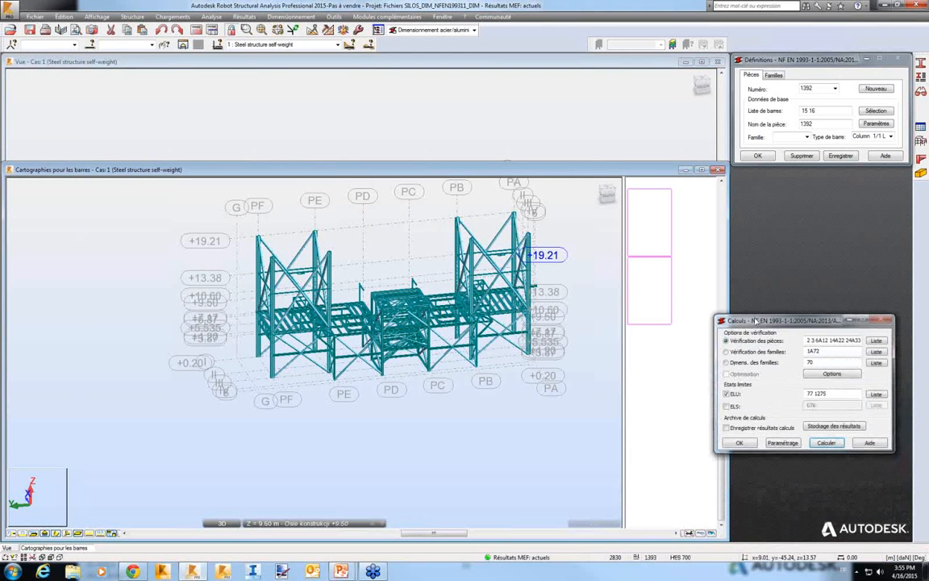
pyautogui.click(734, 365)
pyautogui.click(726, 374)
# - Examine the optimisation options for weight, section height, flange width, and flange and web thickness without changing them
pyautogui.click(827, 376)
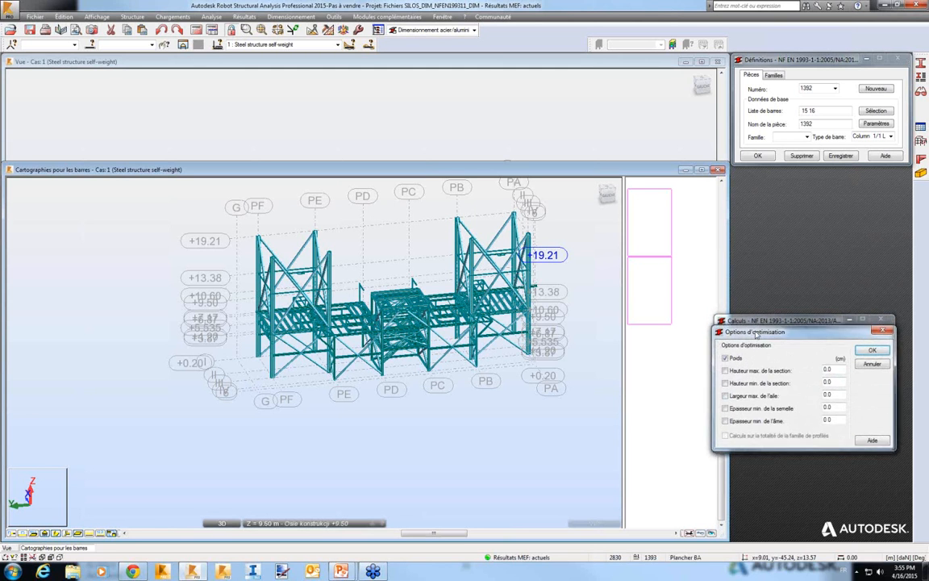
pyautogui.moveTo(682, 294); pyautogui.dragTo(545, 273)
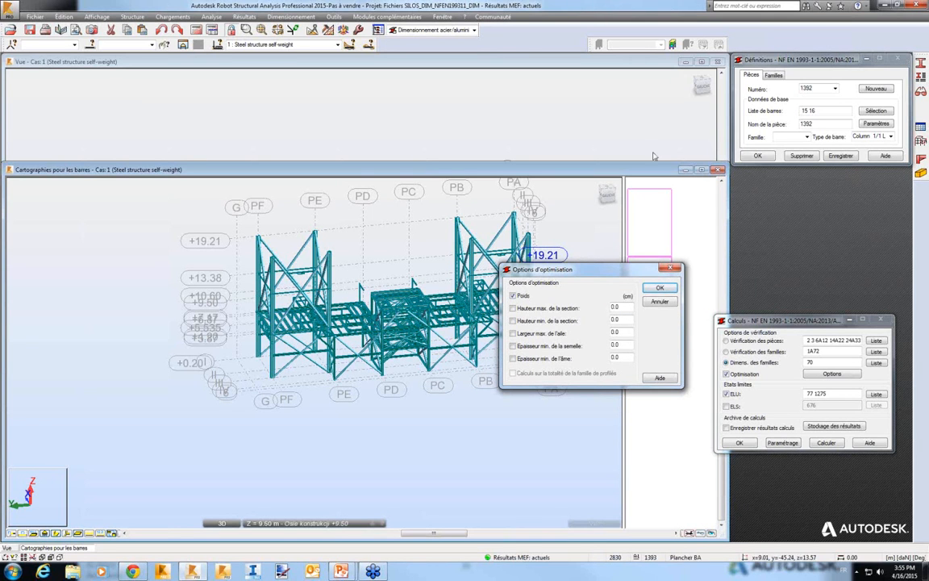
pyautogui.click(672, 267)
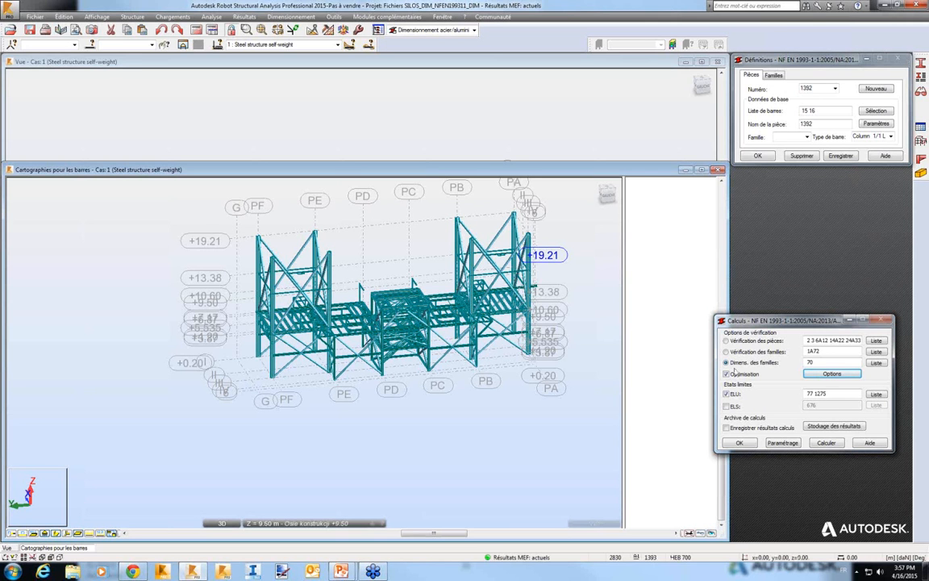
pyautogui.click(831, 374)
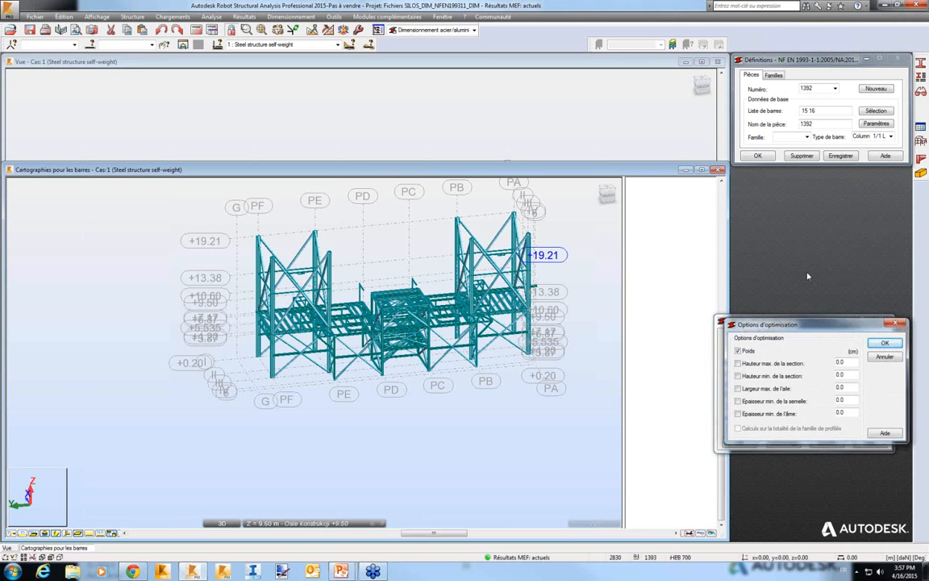
pyautogui.moveTo(770, 328); pyautogui.dragTo(807, 254)
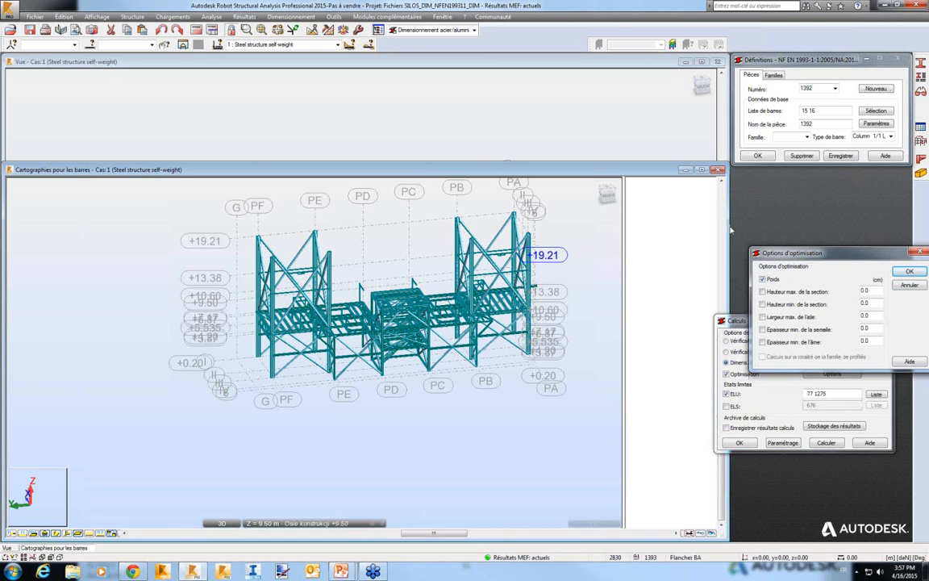
pyautogui.moveTo(769, 251); pyautogui.dragTo(700, 236)
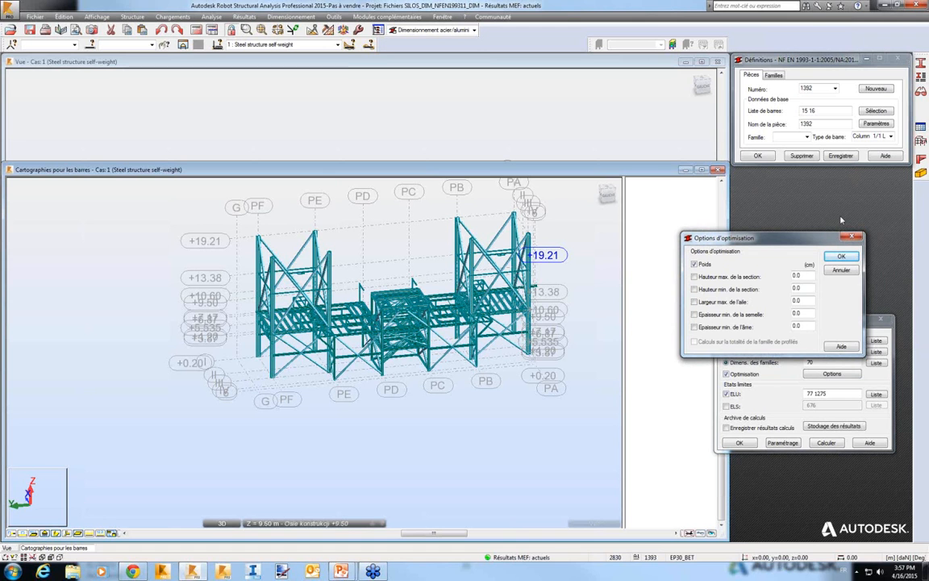
pyautogui.moveTo(778, 243); pyautogui.dragTo(777, 267)
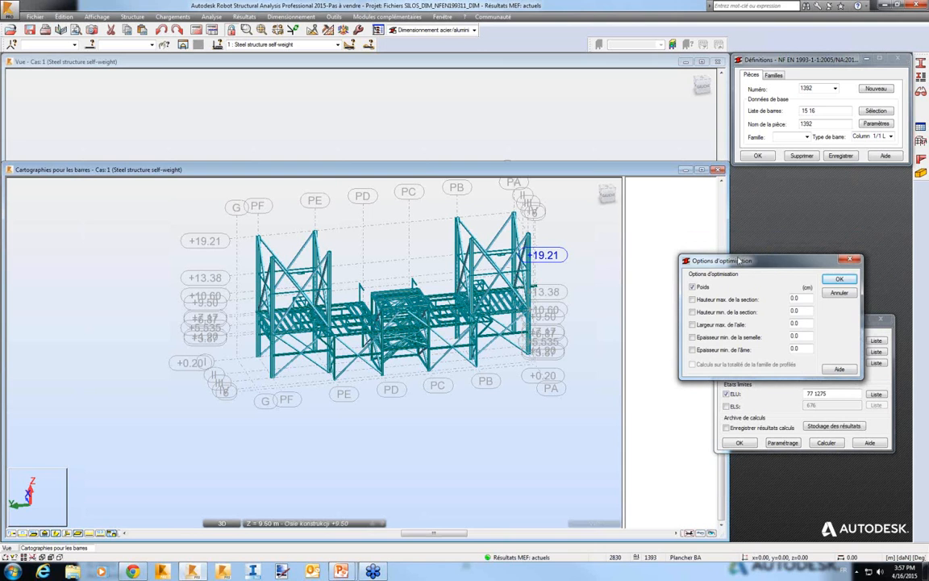
pyautogui.moveTo(736, 261); pyautogui.dragTo(753, 196)
pyautogui.click(859, 212)
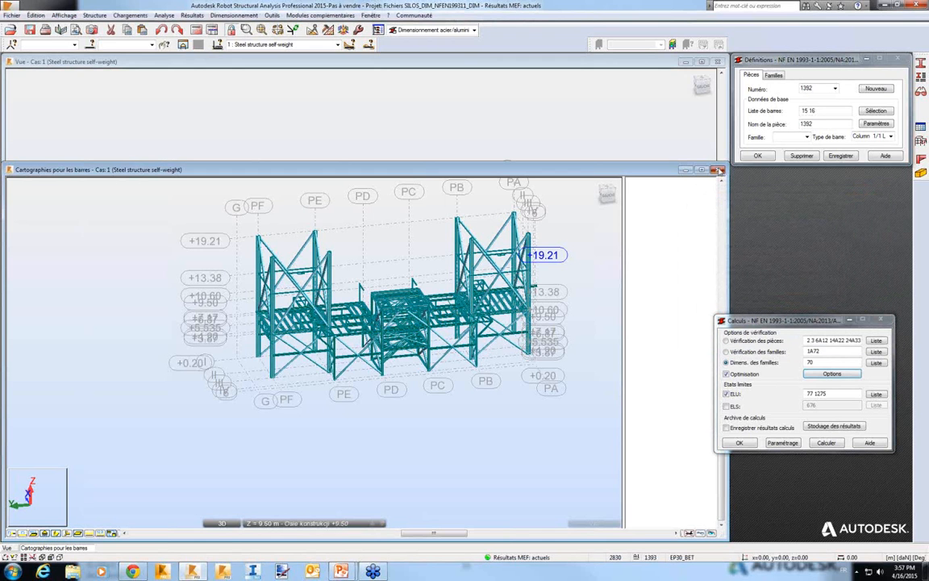
# - Close the bar map view and open the steel and aluminium code list configuration from the job preferences
pyautogui.click(714, 170)
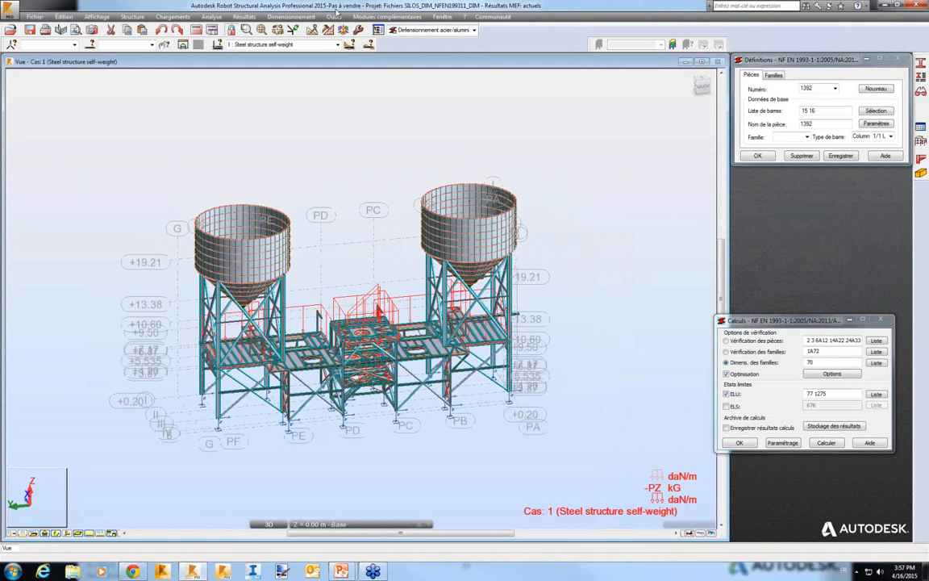
pyautogui.click(333, 17)
pyautogui.click(363, 175)
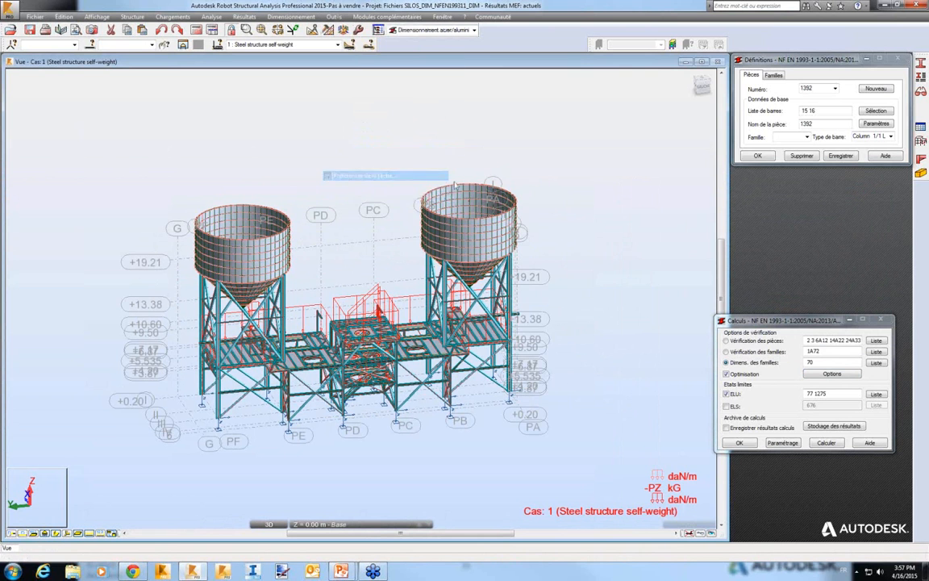
pyautogui.click(361, 256)
pyautogui.click(583, 243)
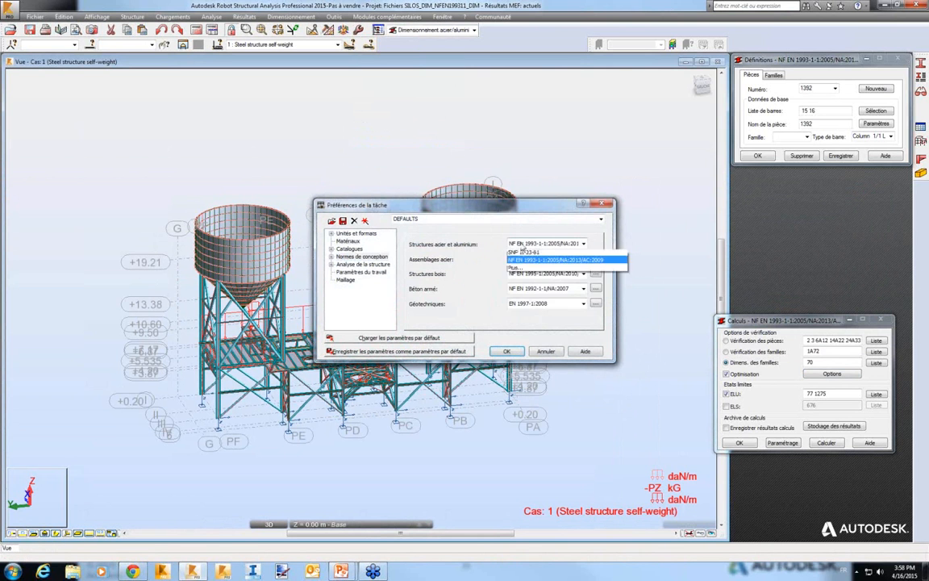
pyautogui.click(521, 292)
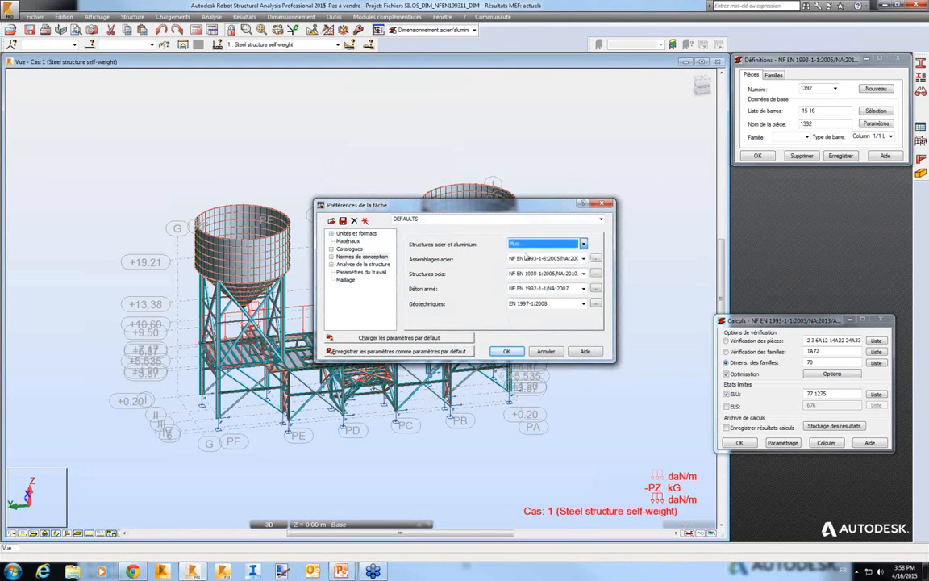
# - Add CM66 to the current steel codes, make it the active code, and convert the bar parameters to it
pyautogui.scroll(-4, 349, 300)
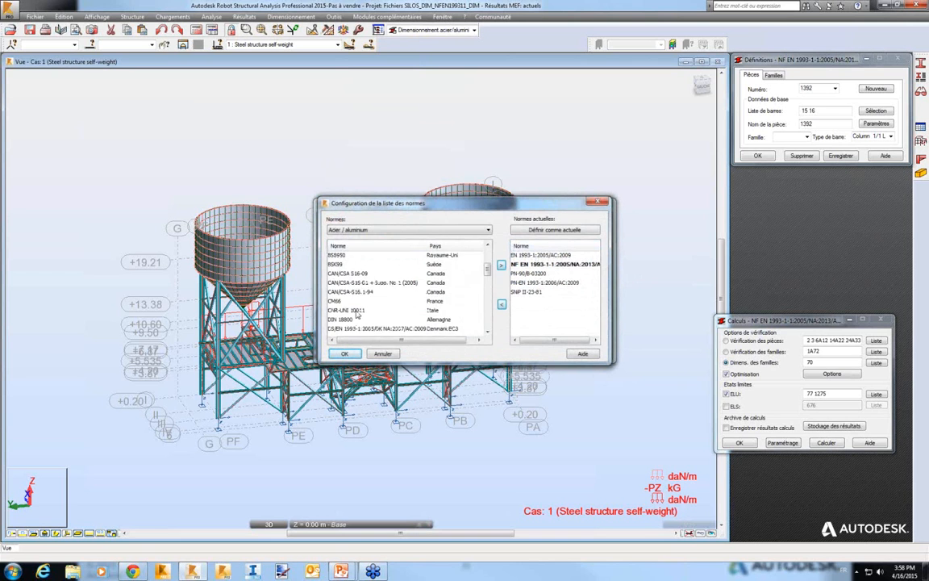
pyautogui.scroll(1, 349, 300)
pyautogui.click(347, 283)
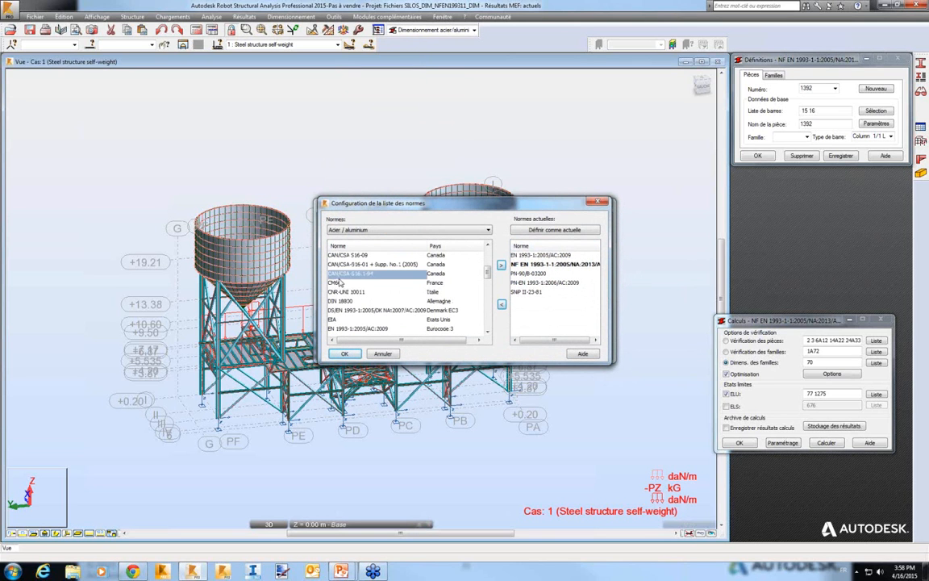
pyautogui.click(501, 268)
pyautogui.click(553, 232)
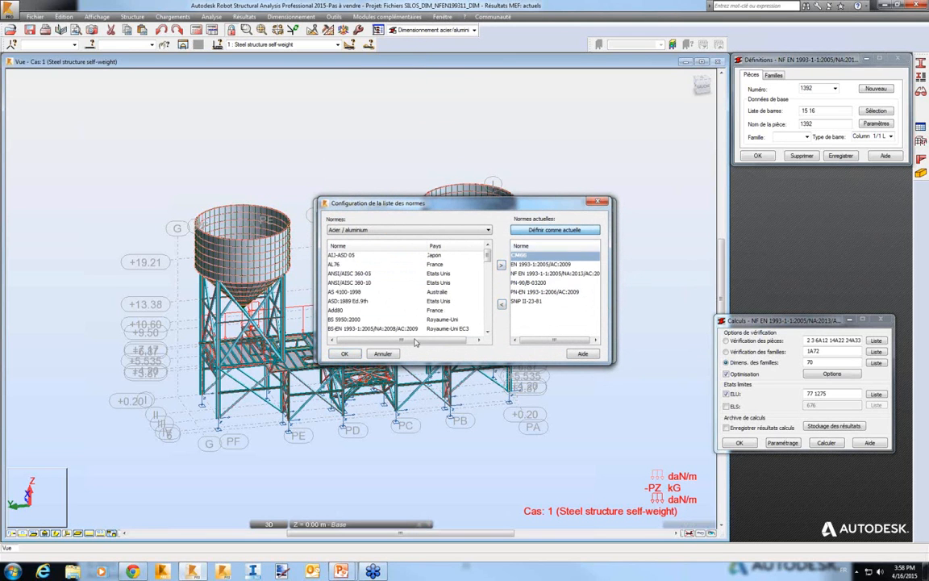
pyautogui.click(347, 353)
pyautogui.click(504, 351)
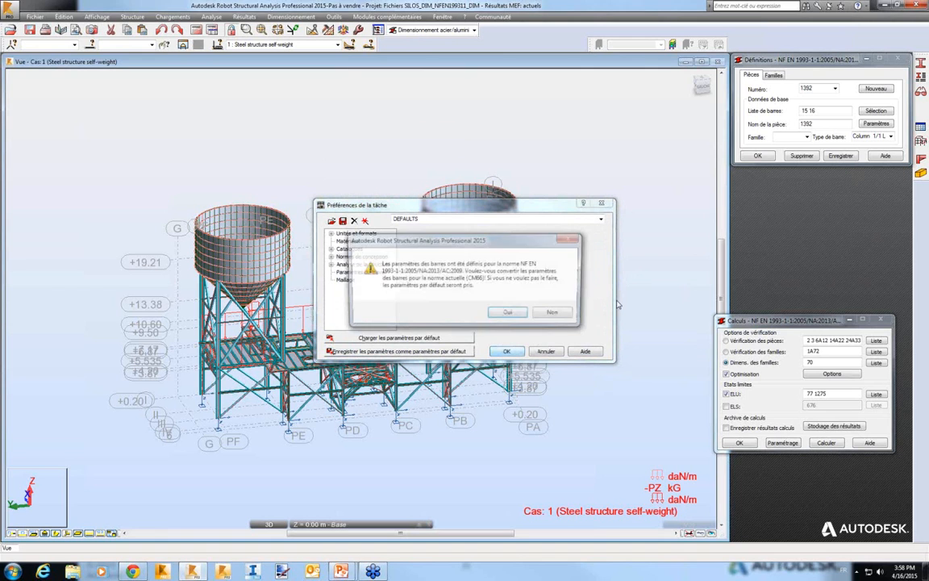
pyautogui.click(509, 314)
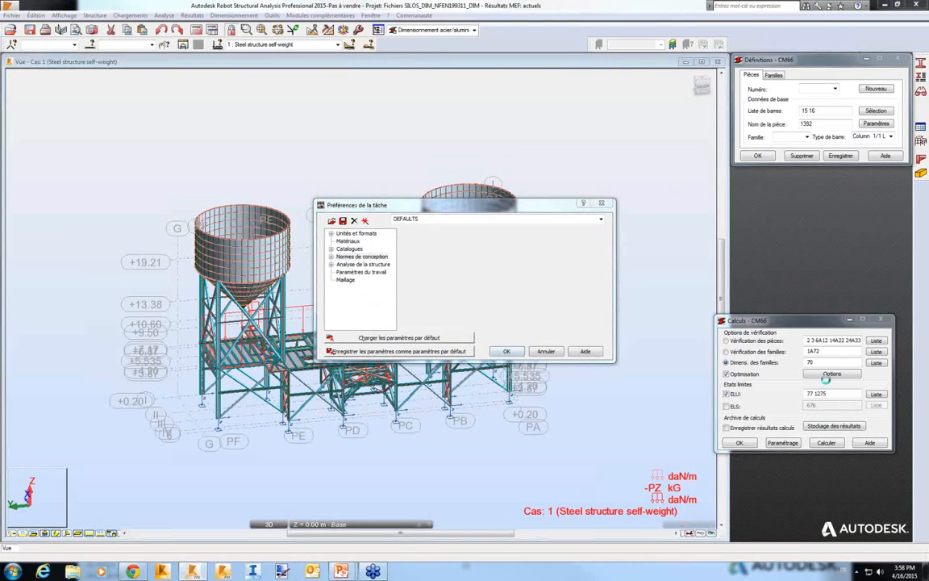
# - Examine the optimisation options for family sizing under CM66, including weight and section dimension limits, and close them
pyautogui.click(825, 377)
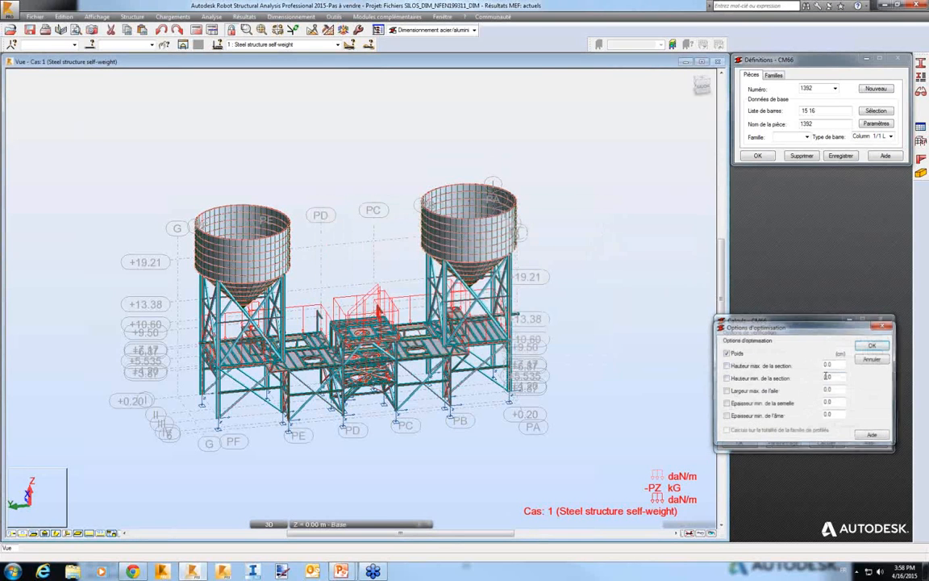
pyautogui.moveTo(761, 319); pyautogui.dragTo(548, 232)
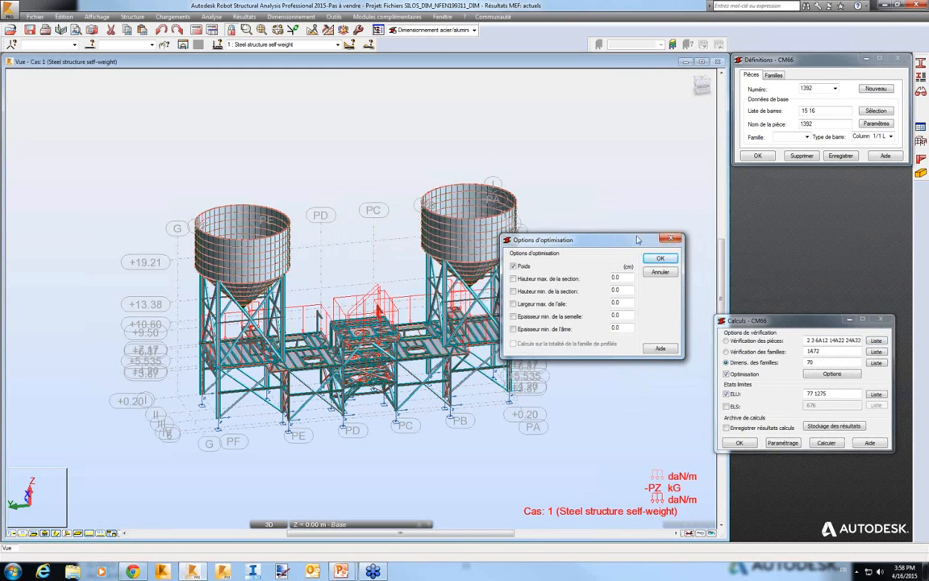
pyautogui.moveTo(657, 234); pyautogui.dragTo(849, 192)
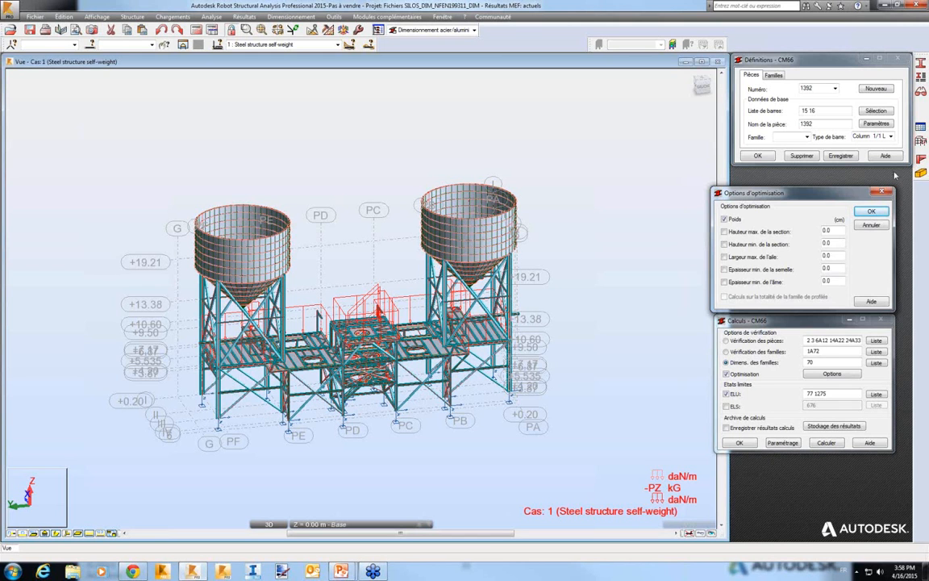
pyautogui.press('Return')
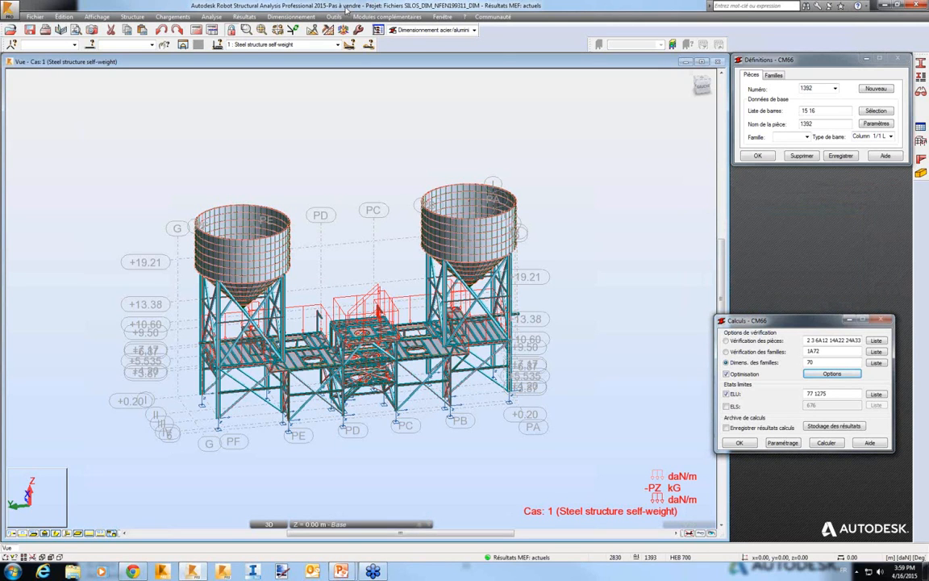
# - Open the steel and timber section catalogue list (Profilés acier et bois) in the job preferences
pyautogui.click(334, 16)
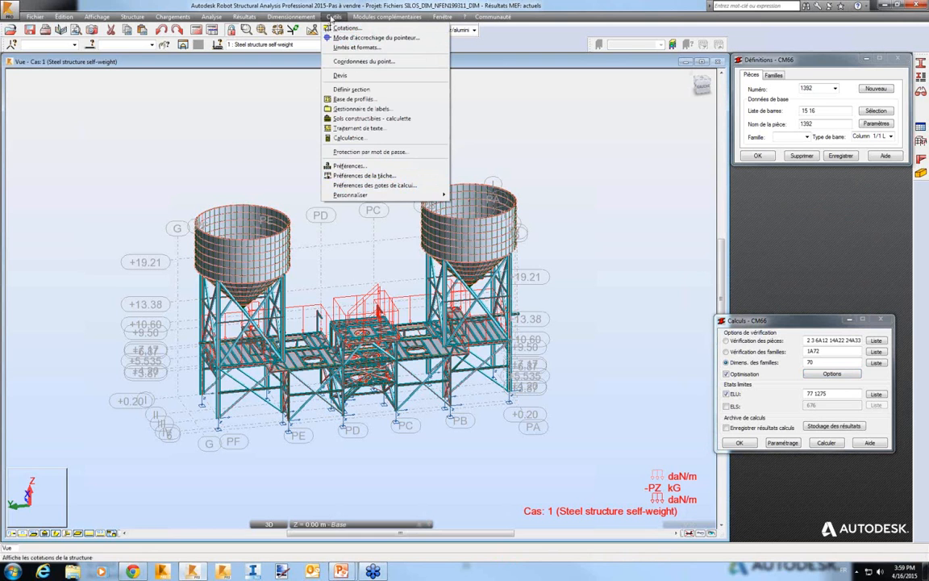
pyautogui.click(361, 176)
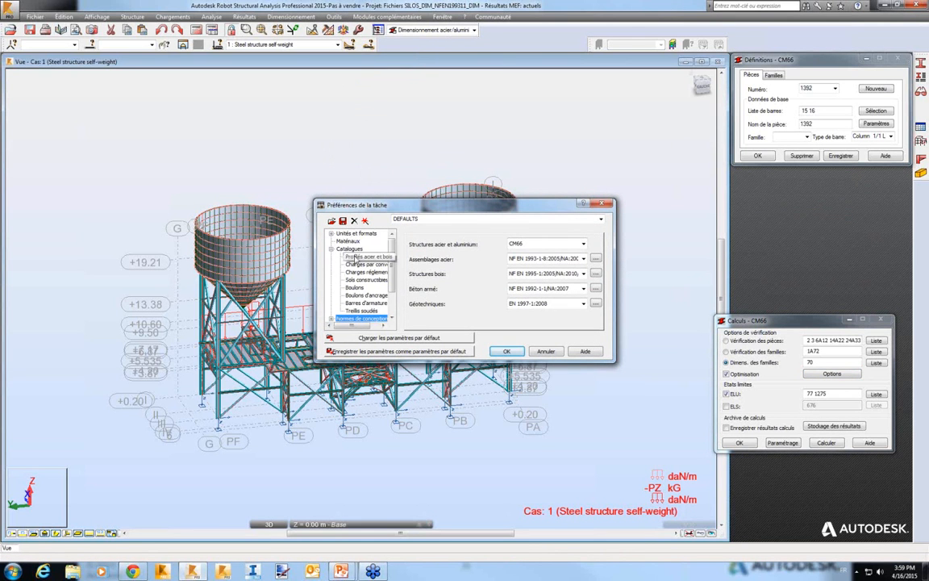
pyautogui.click(354, 258)
pyautogui.click(355, 257)
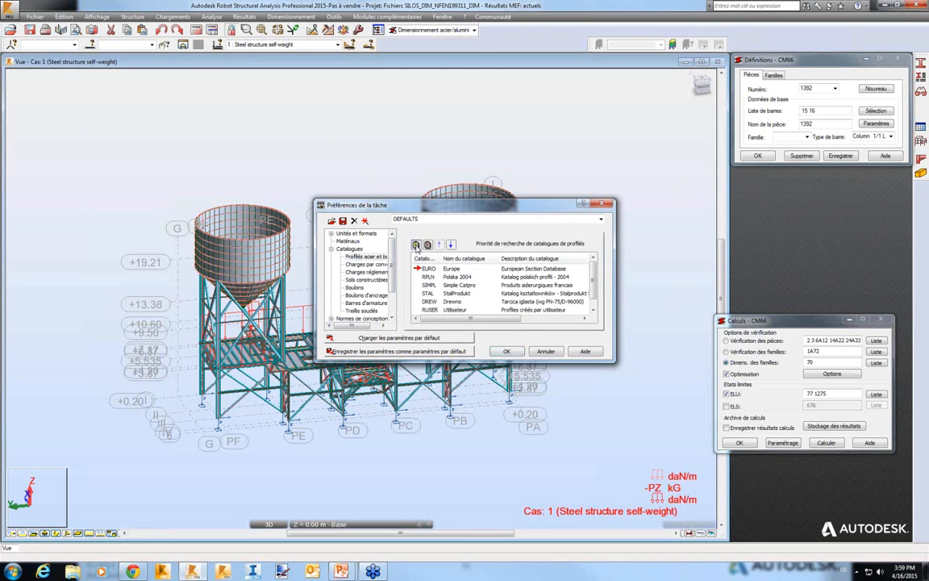
# - Examine the section catalogues that can be declared for the job, such as OTUA, and close the job preferences without adding one
pyautogui.click(416, 245)
pyautogui.click(503, 263)
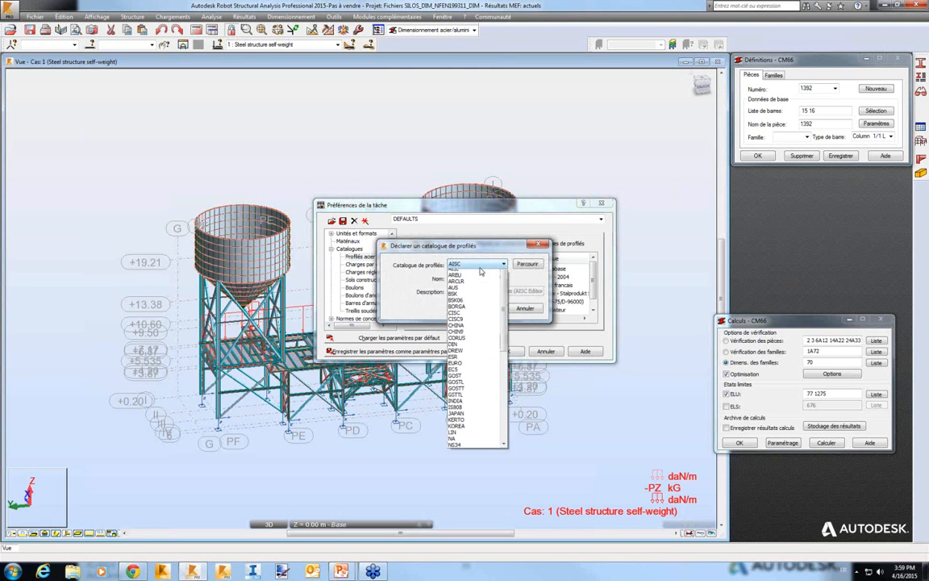
pyautogui.moveTo(507, 296); pyautogui.dragTo(505, 338)
pyautogui.click(456, 386)
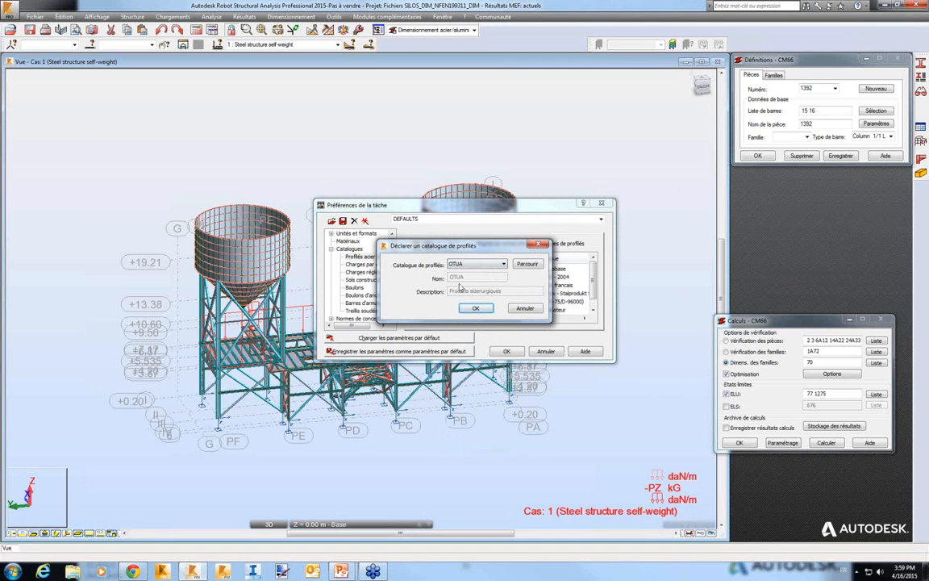
pyautogui.scroll(1, 465, 287)
pyautogui.scroll(1, 426, 259)
pyautogui.scroll(2, 437, 265)
pyautogui.scroll(3, 431, 267)
pyautogui.scroll(1, 473, 265)
pyautogui.click(476, 264)
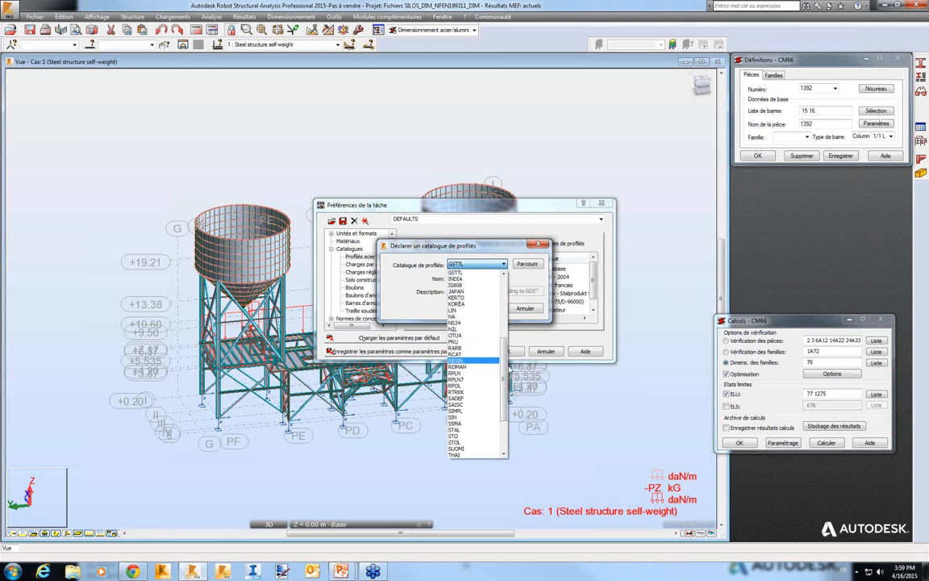
pyautogui.moveTo(505, 362); pyautogui.dragTo(505, 338)
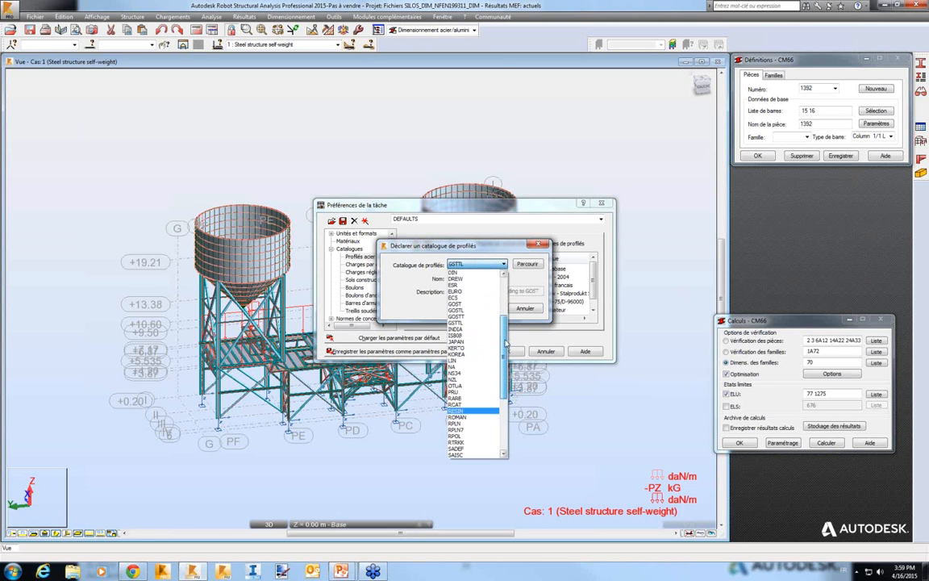
pyautogui.click(509, 246)
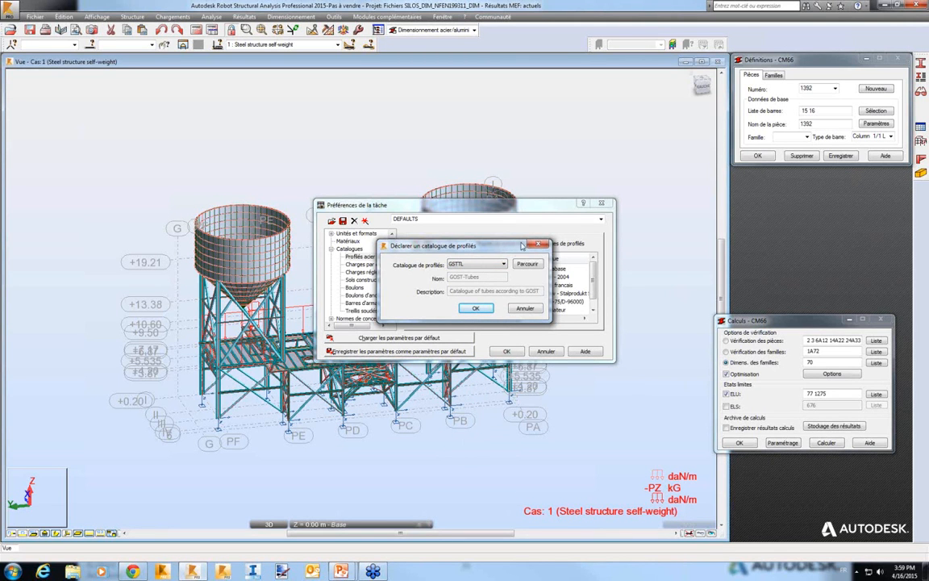
pyautogui.click(538, 243)
pyautogui.moveTo(511, 205); pyautogui.dragTo(455, 117)
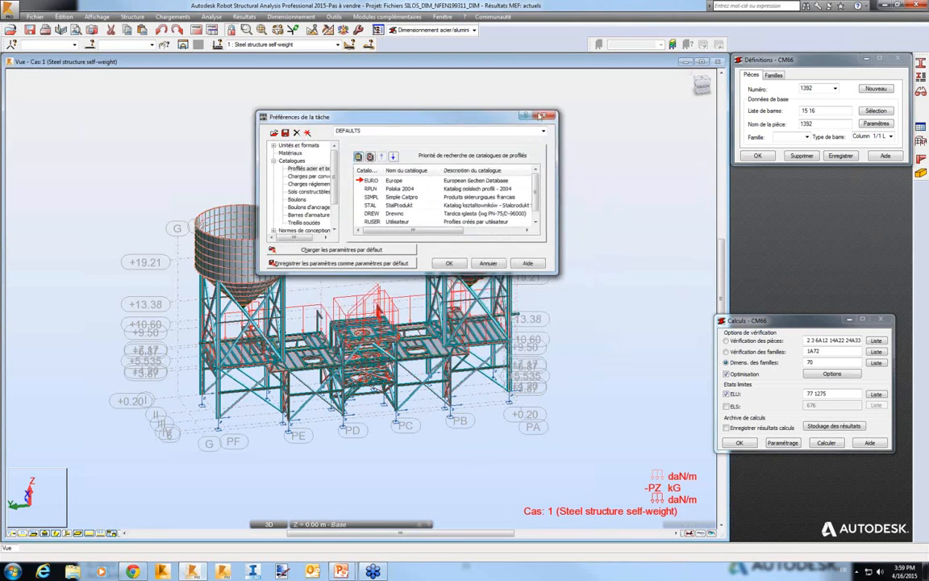
pyautogui.click(545, 117)
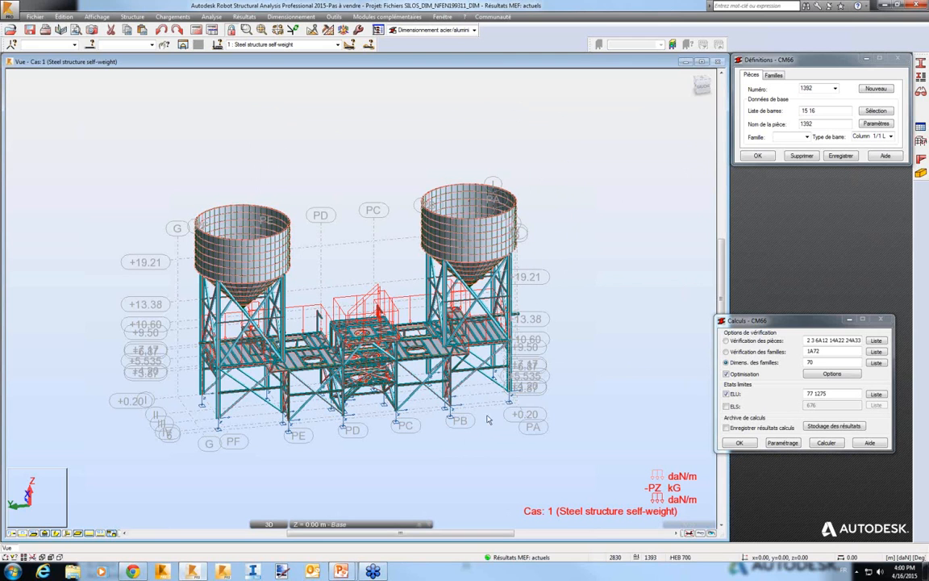
# - Switch to the running PowerPoint slide show and advance from the questions slide to the closing slide
pyautogui.moveTo(342, 571)
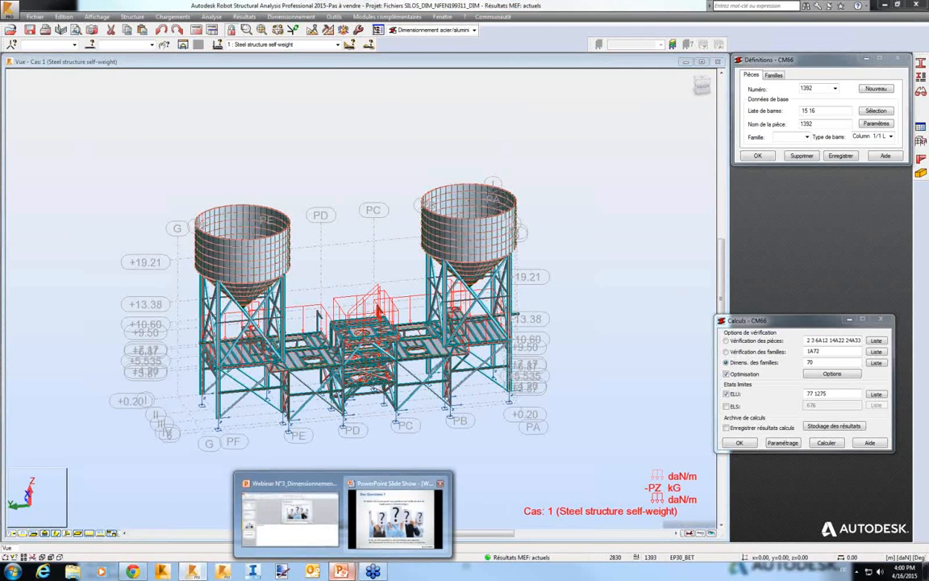
pyautogui.click(396, 516)
pyautogui.press('Right')
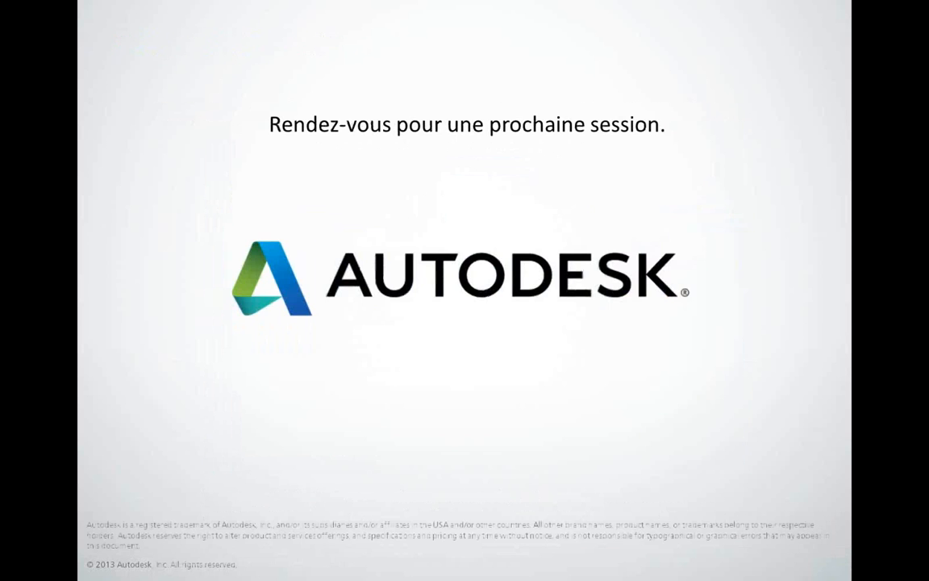